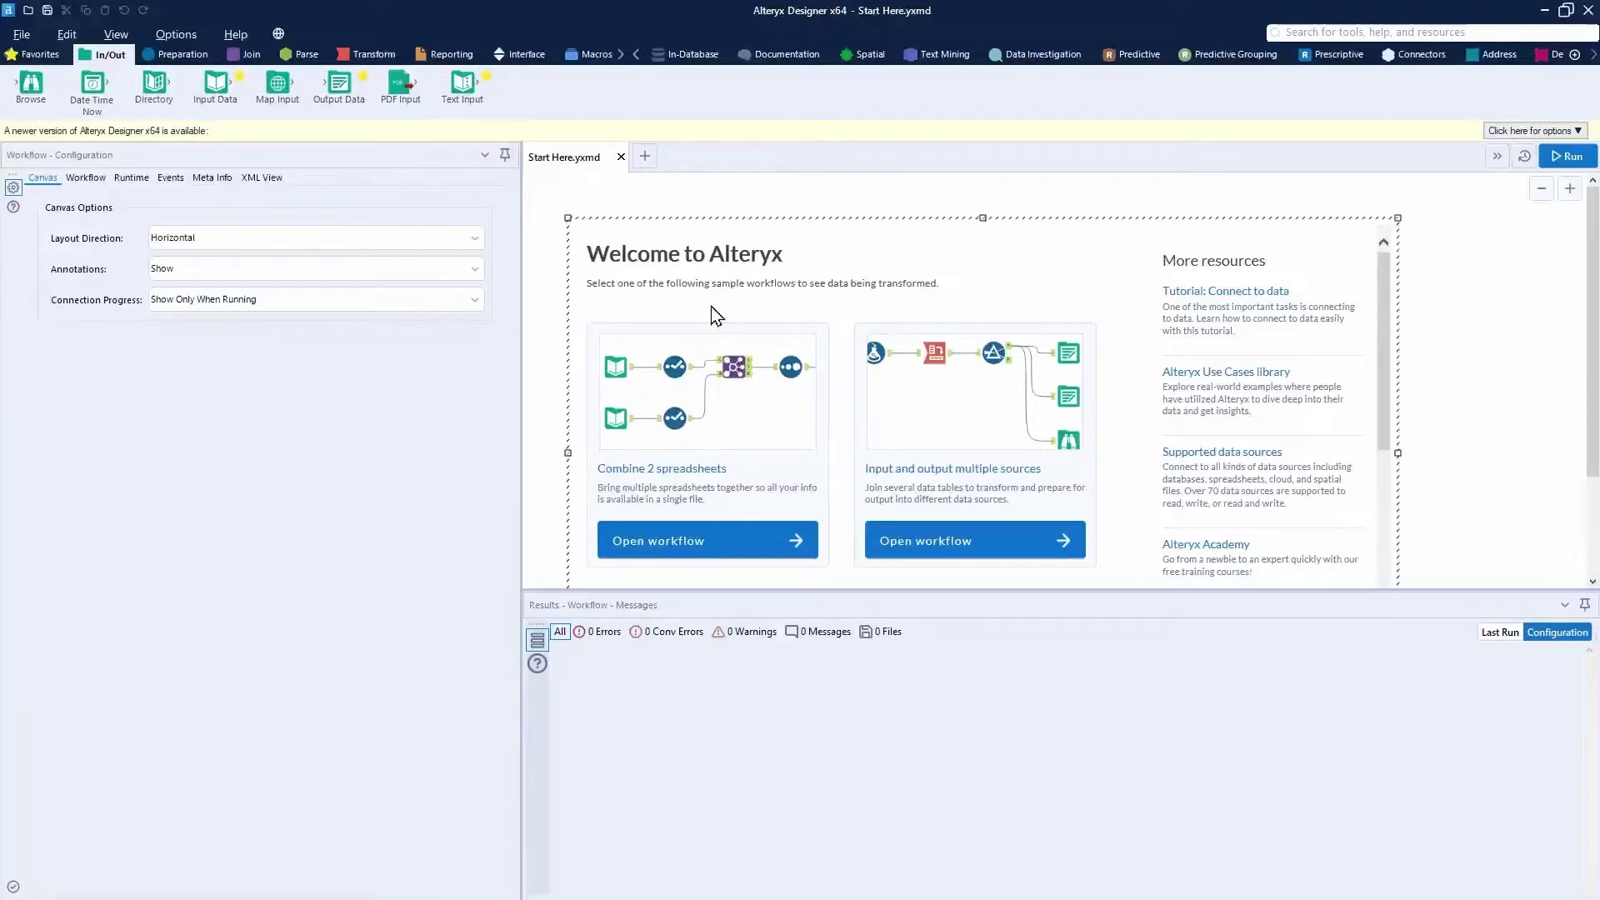
Create a new blank workflow and place the ThisMonthsData.xlsx file window beside the canvas.
click(647, 156)
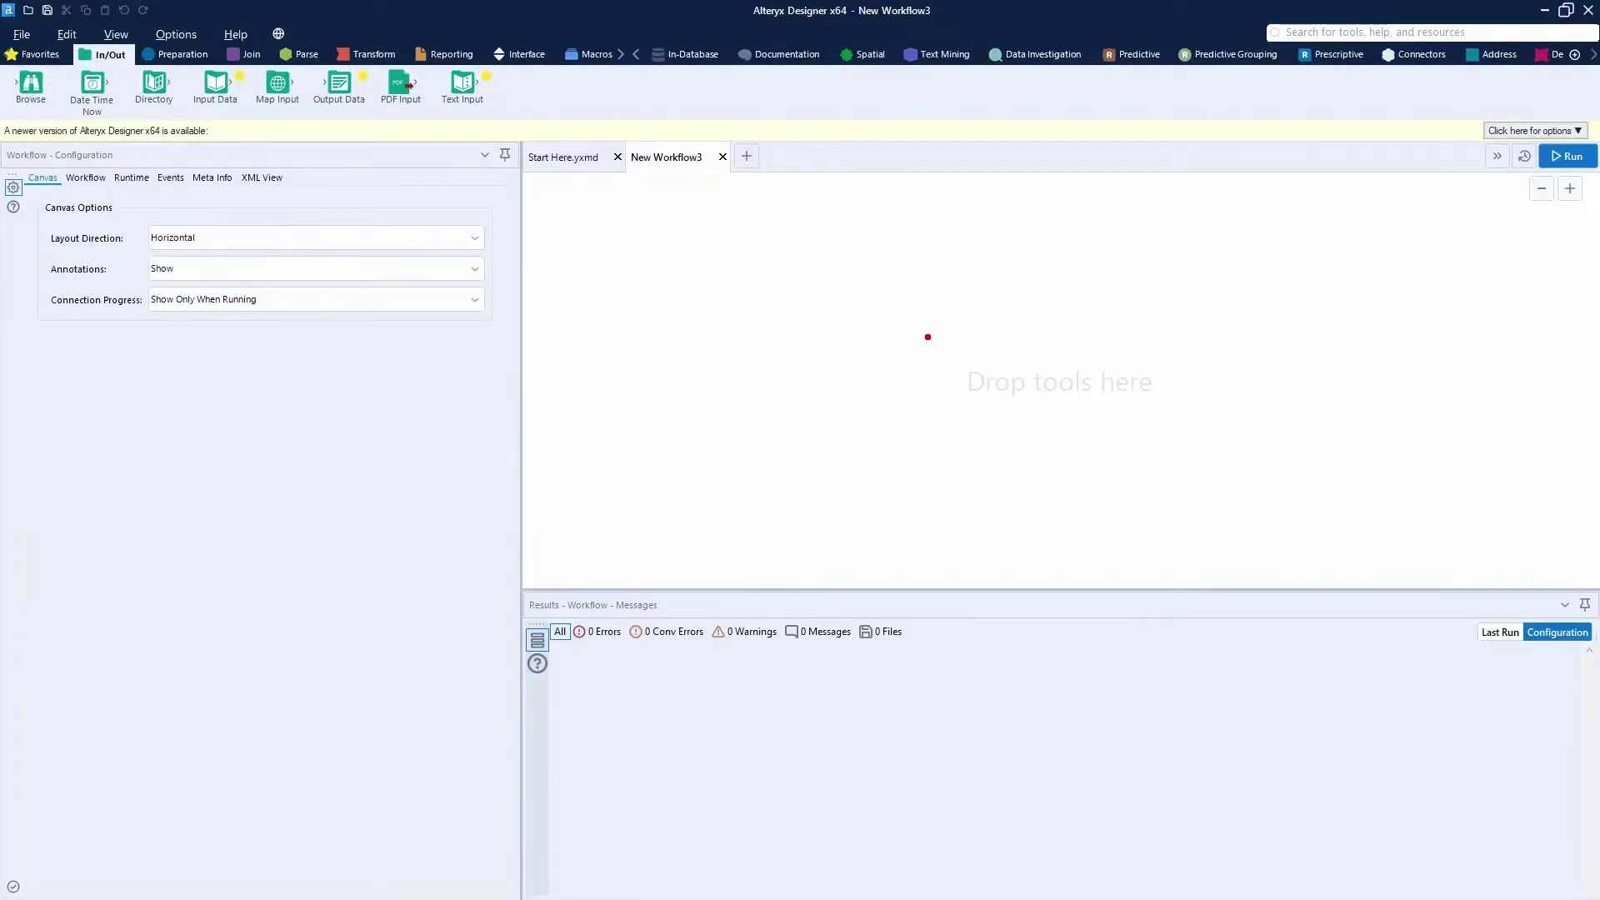
drag(928, 337, 1235, 445)
key(Escape)
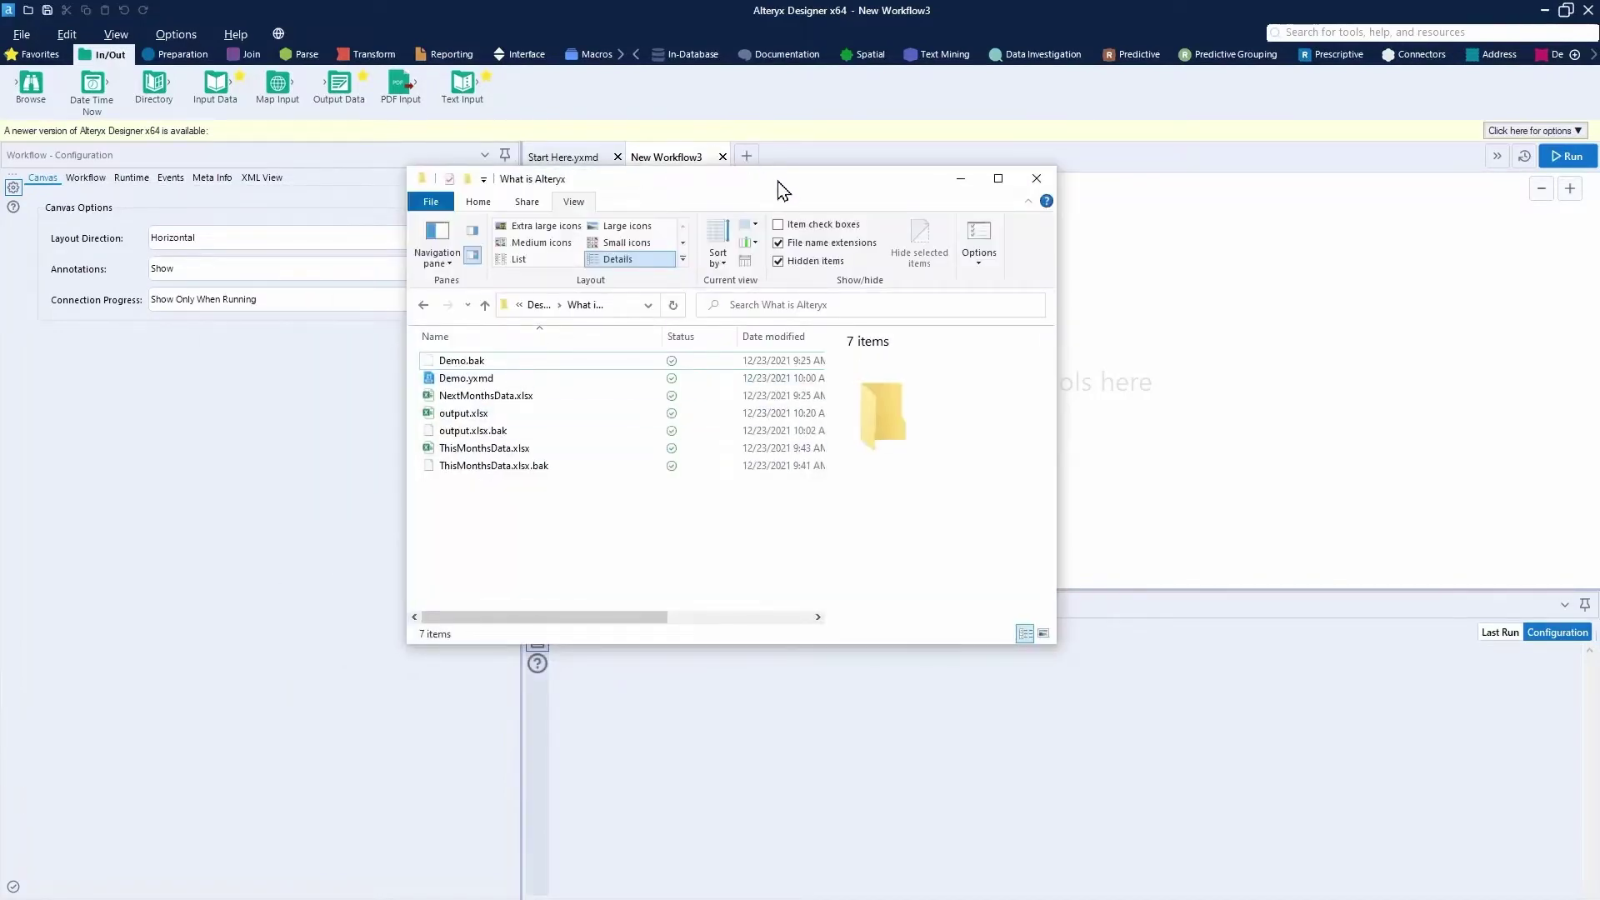
drag(778, 189, 1275, 212)
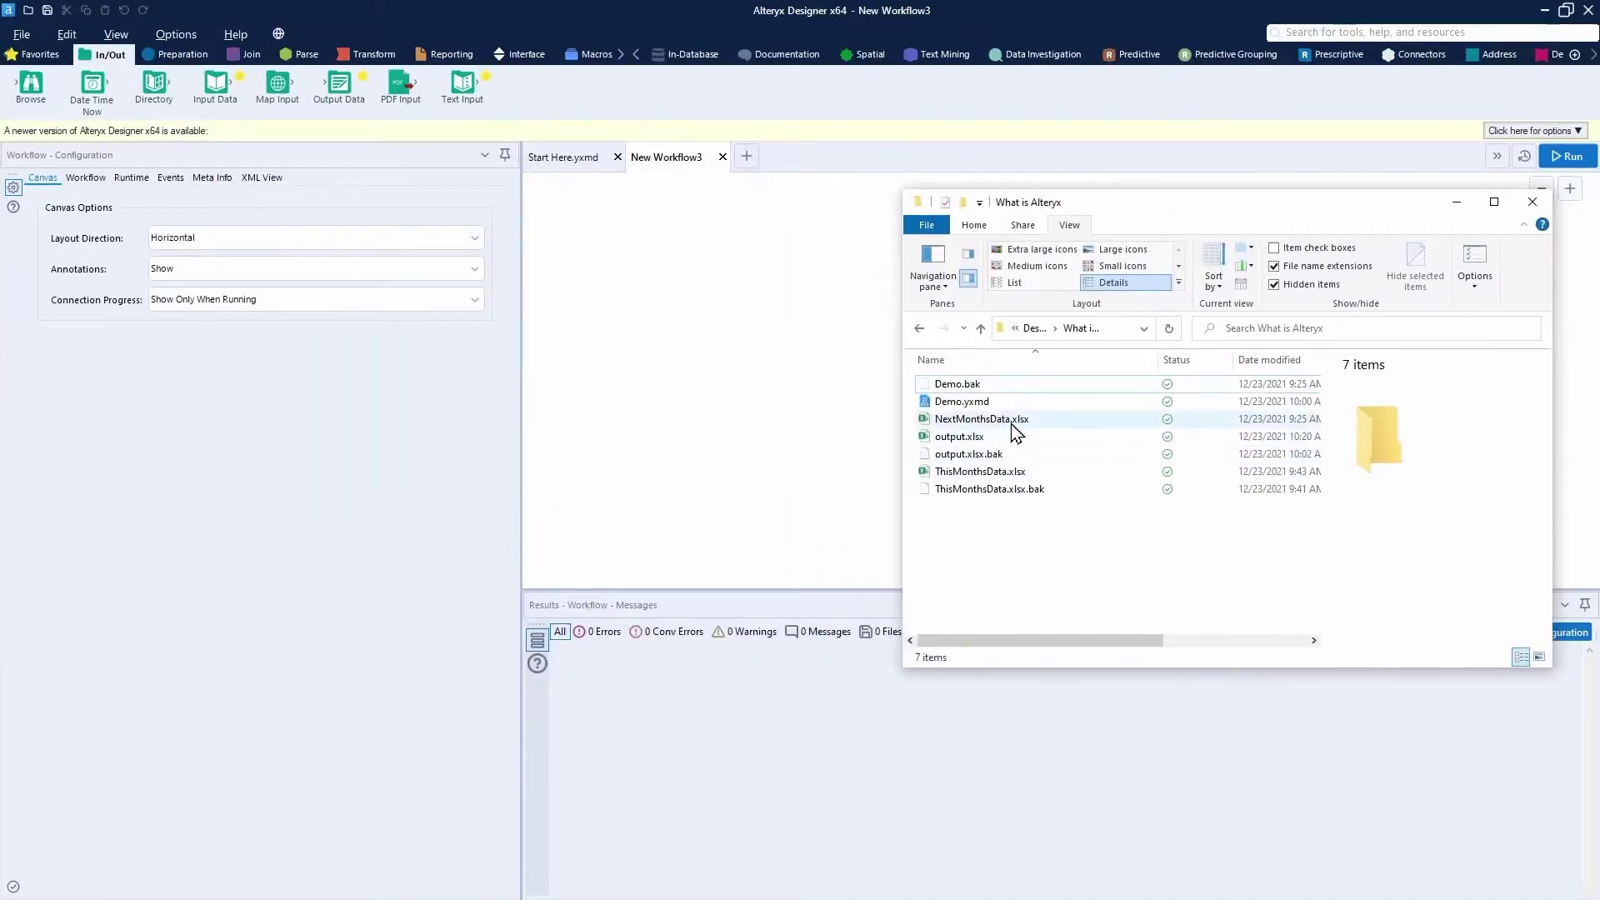
Add ThisMonthsData.xlsx as an input tool reading its Data sheet.
drag(991, 472, 685, 353)
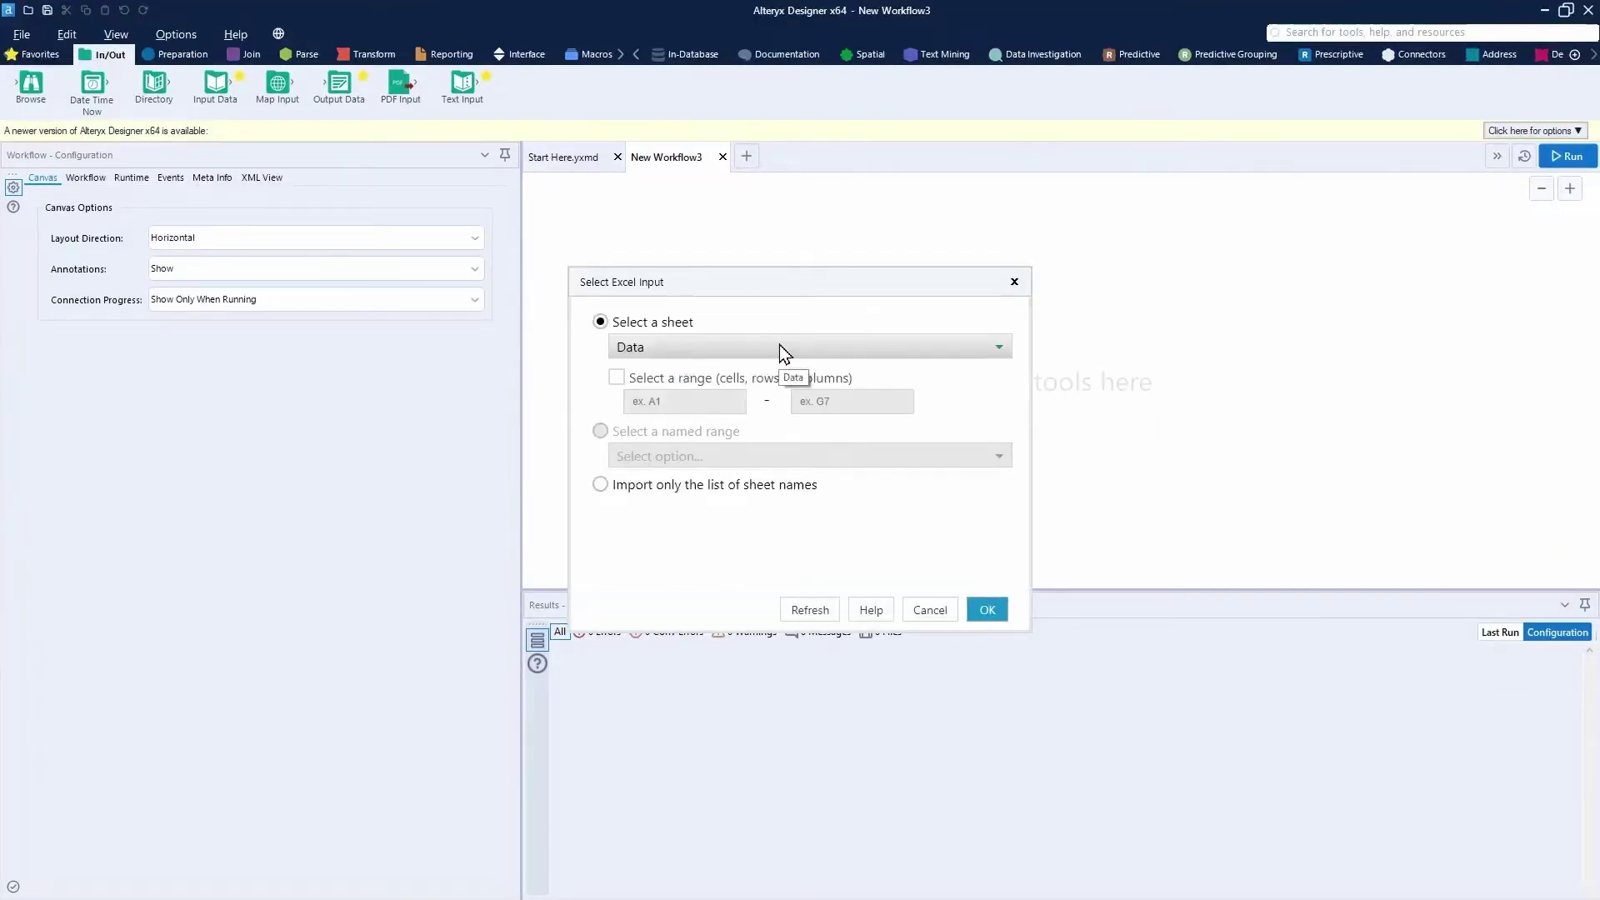
click(778, 345)
click(664, 369)
click(987, 609)
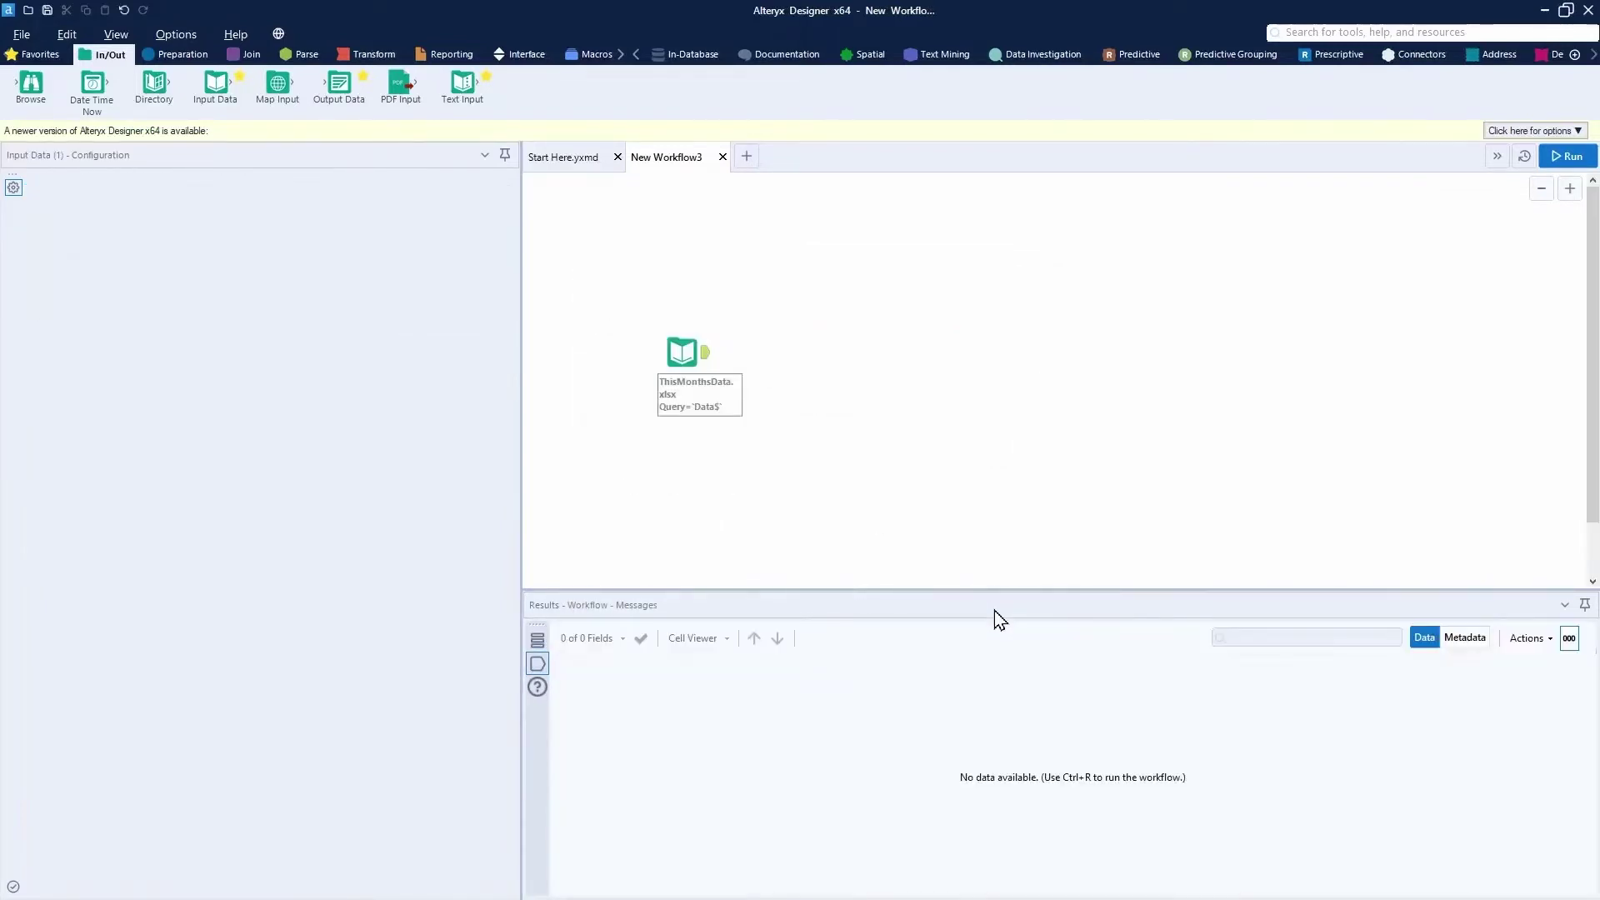
Preview the input's data, then run the workflow to load 50 records across 5 fields.
click(723, 429)
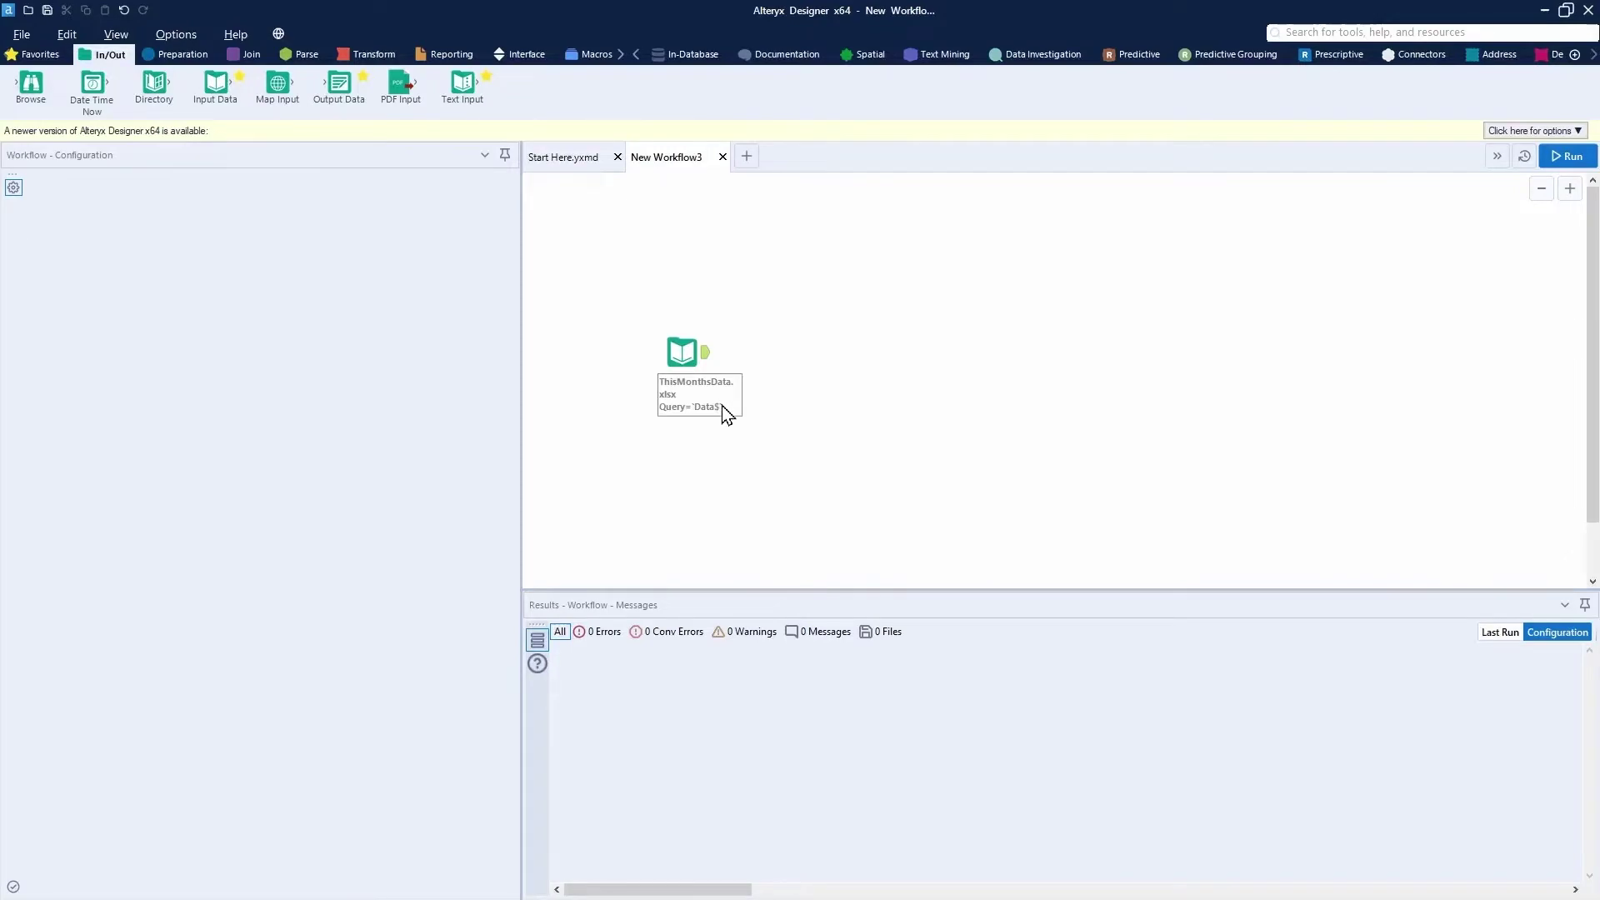
click(703, 376)
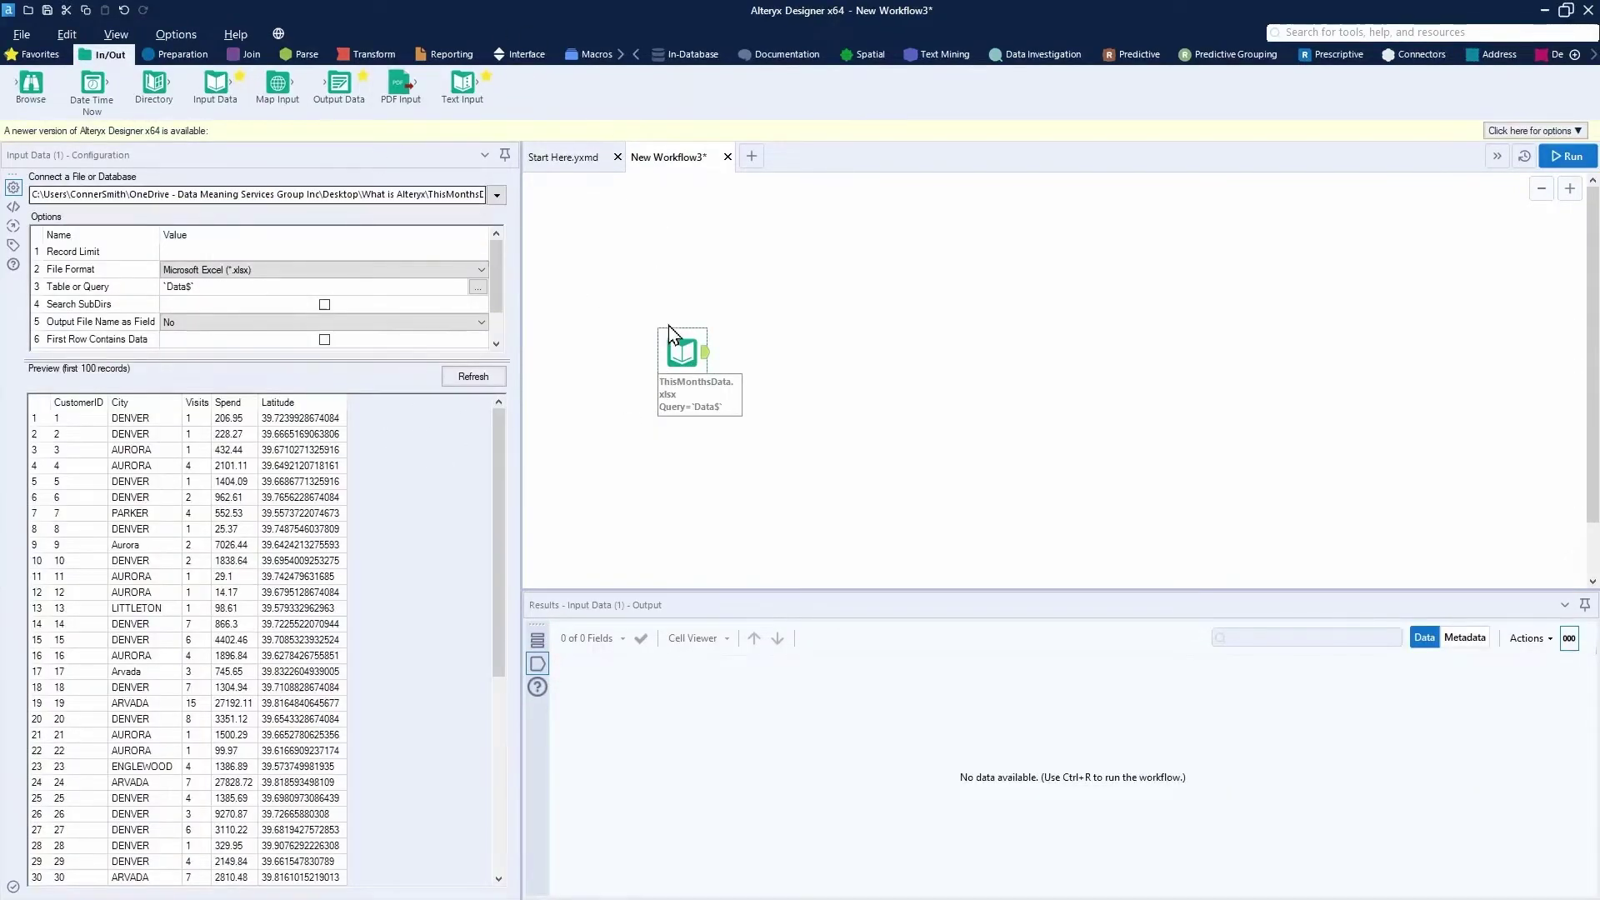
drag(13, 148, 66, 173)
mouse_move(13, 385)
mouse_down()
mouse_move(446, 875)
mouse_move(447, 897)
mouse_up()
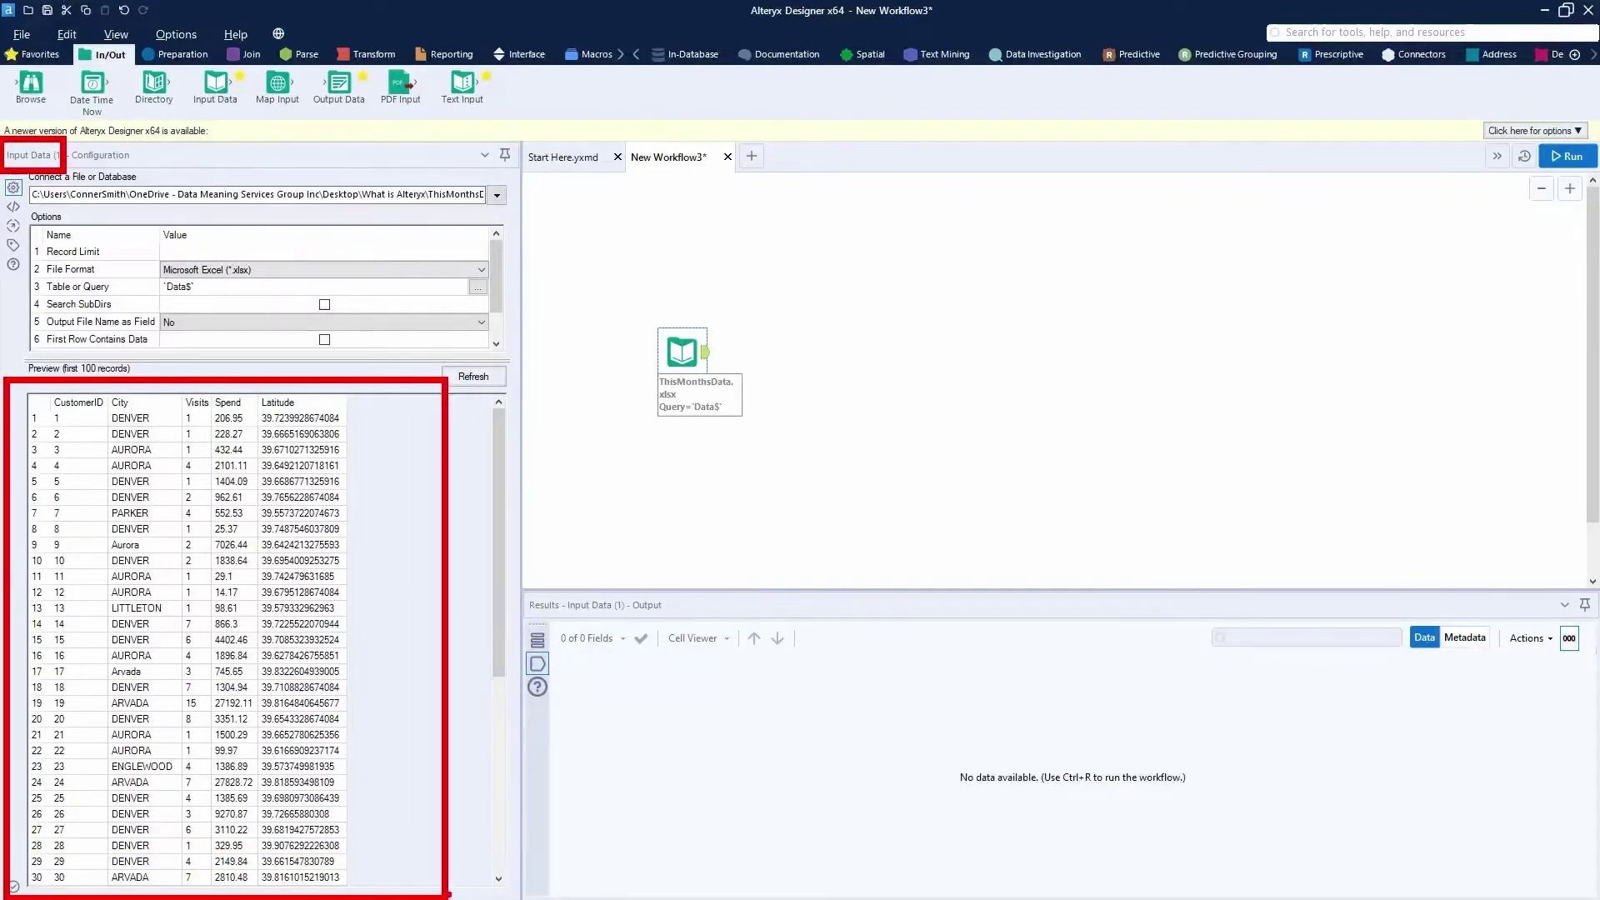
mouse_move(578, 658)
mouse_down()
mouse_move(1152, 895)
mouse_move(1507, 889)
mouse_up()
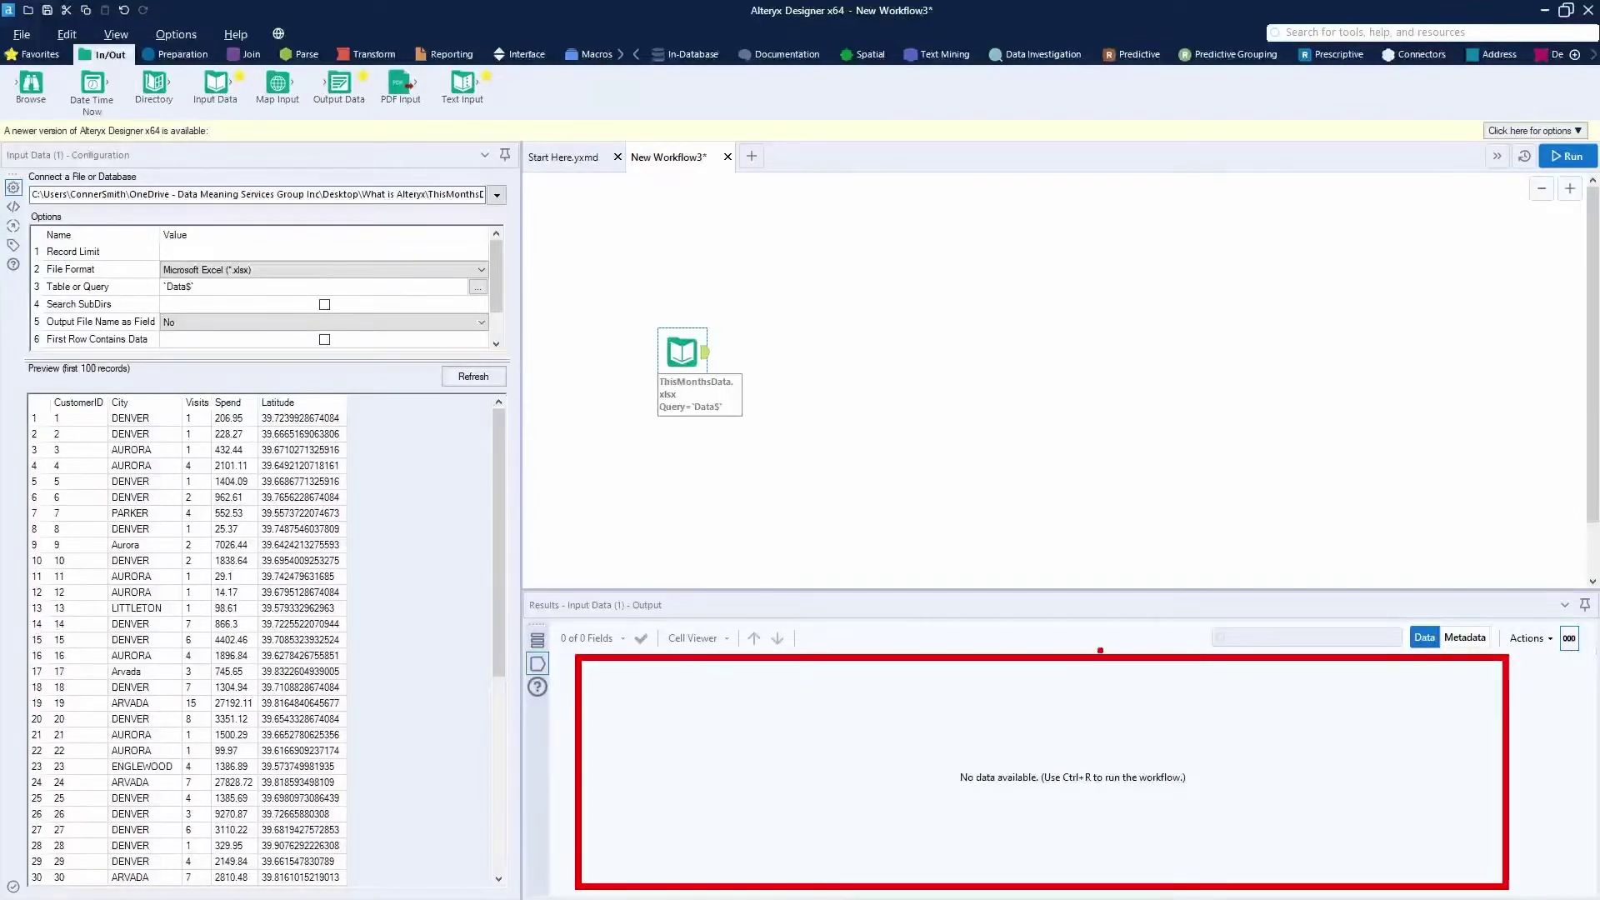
drag(1100, 650, 1124, 485)
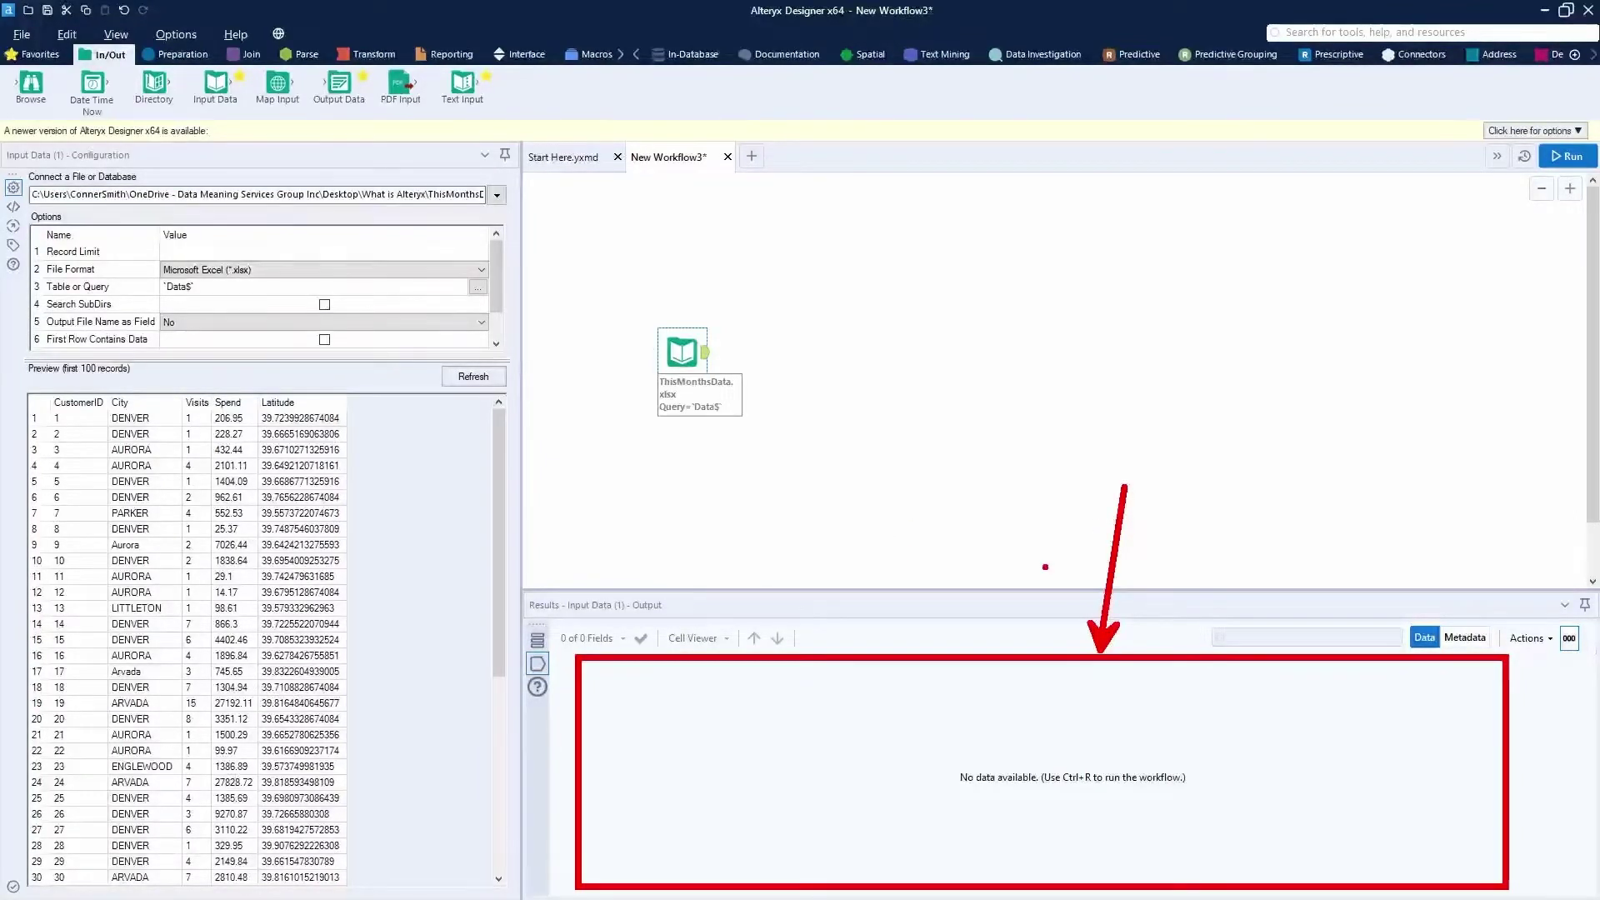
key(Escape)
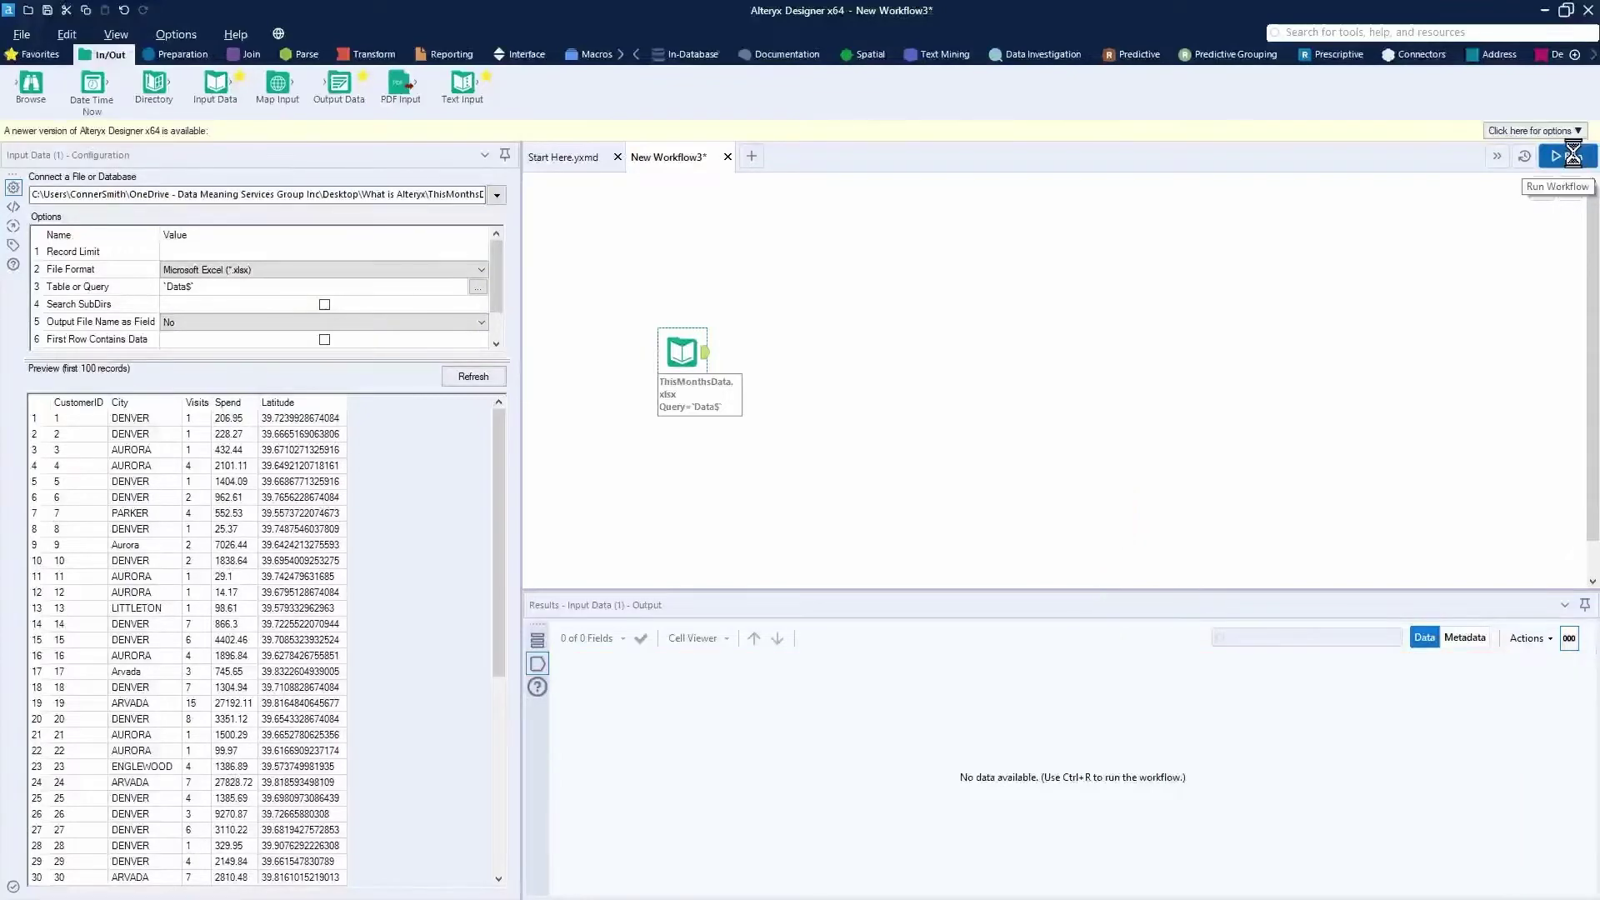
click(1573, 157)
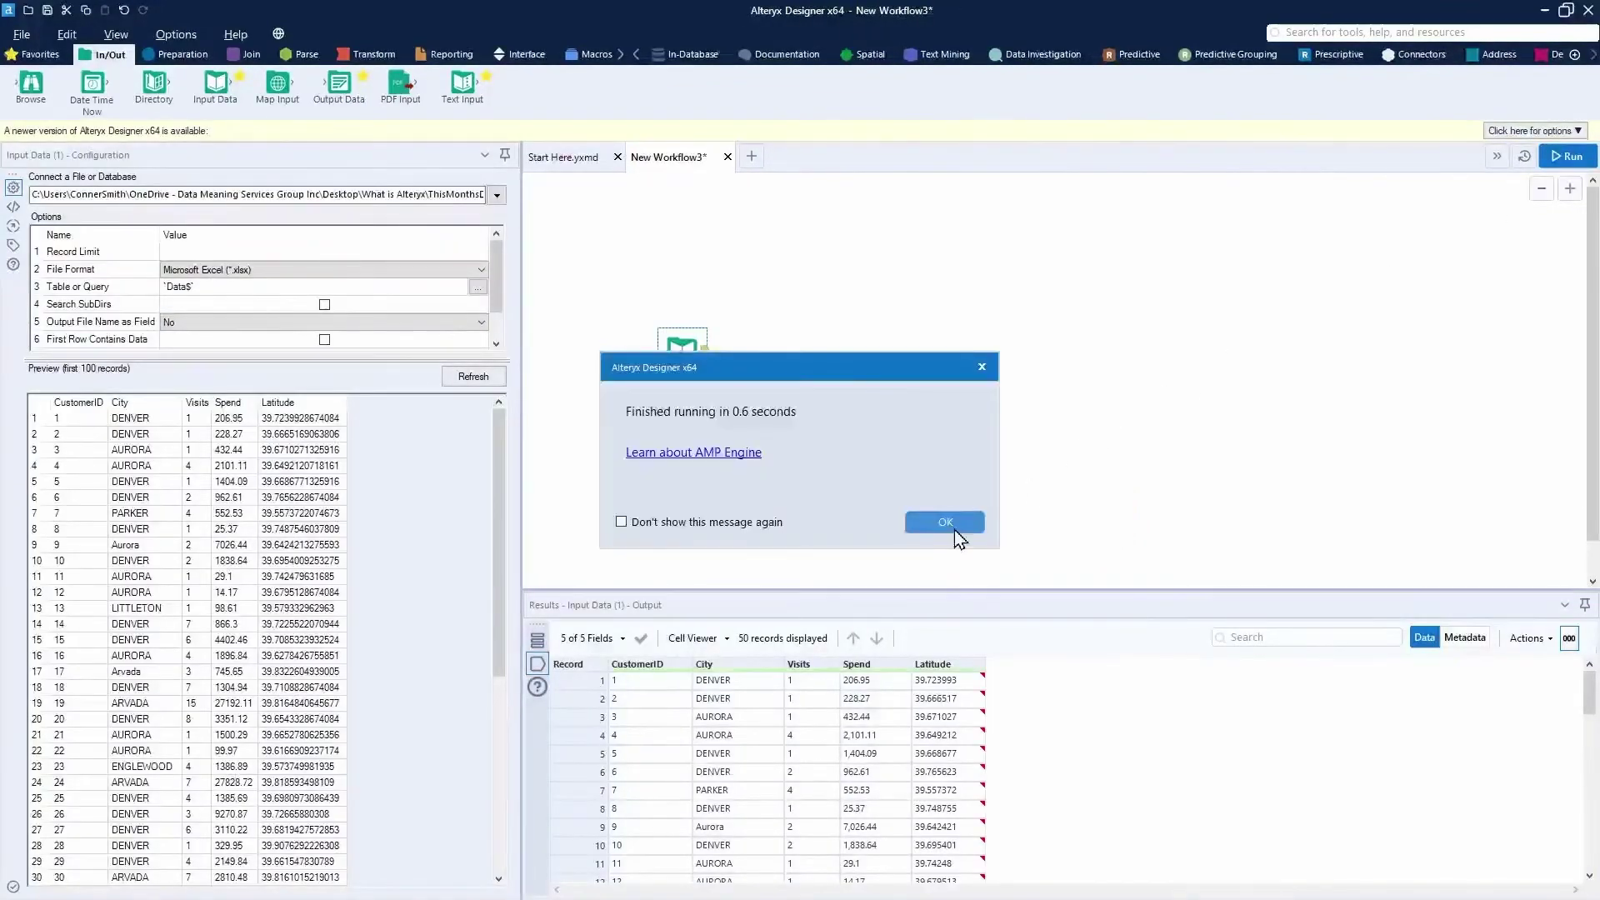
click(953, 528)
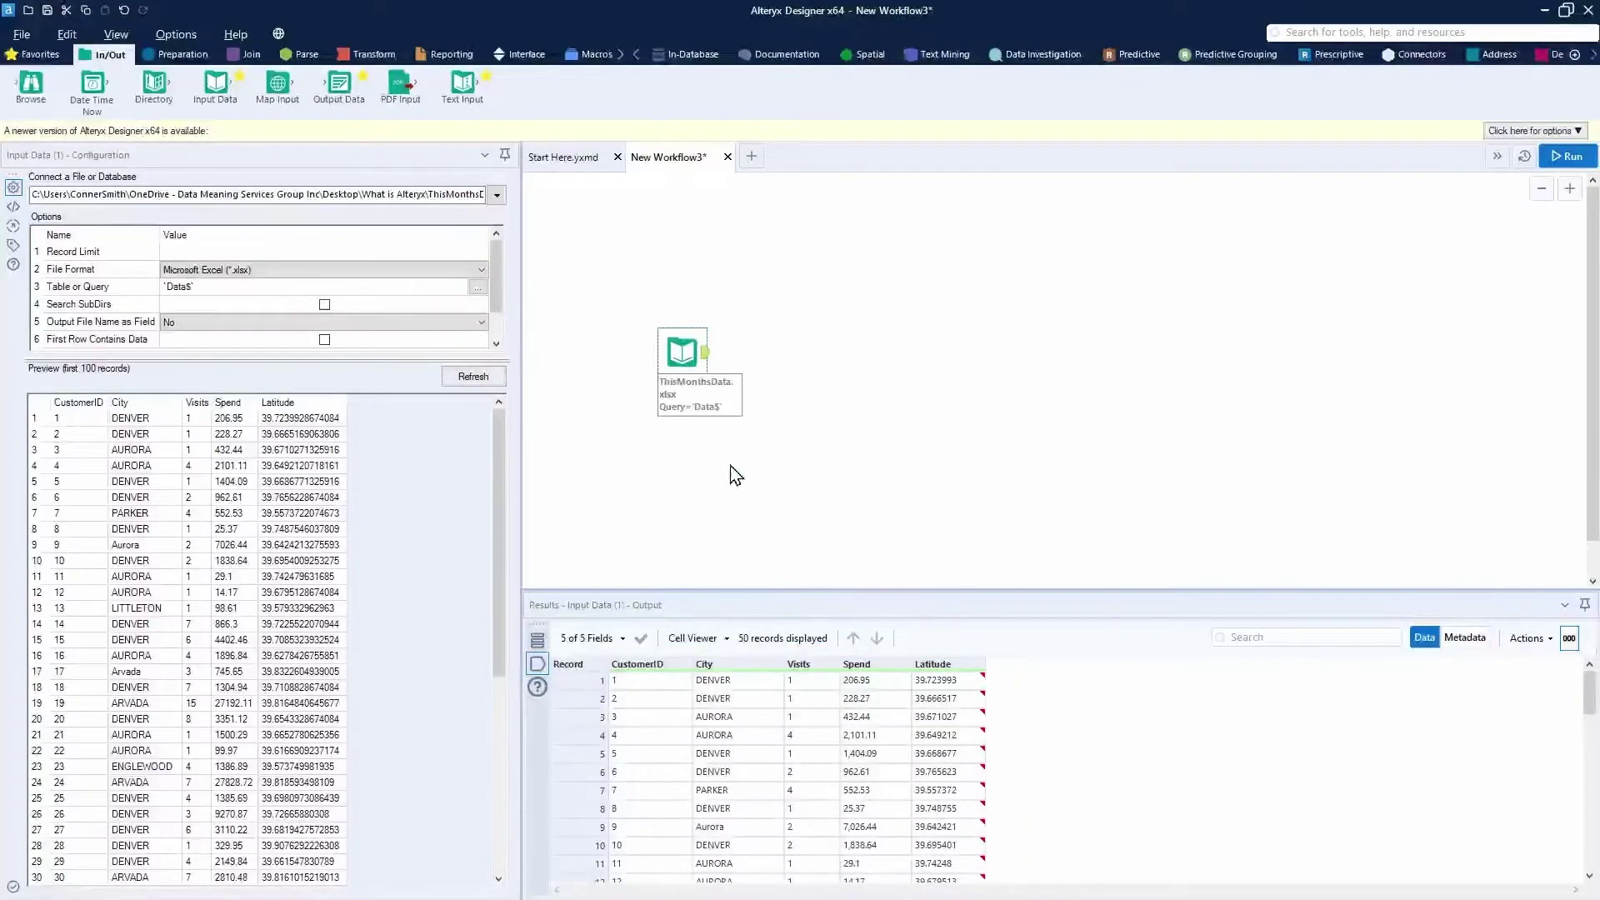
Add a Filter connected after the input and filter on the City column.
click(173, 58)
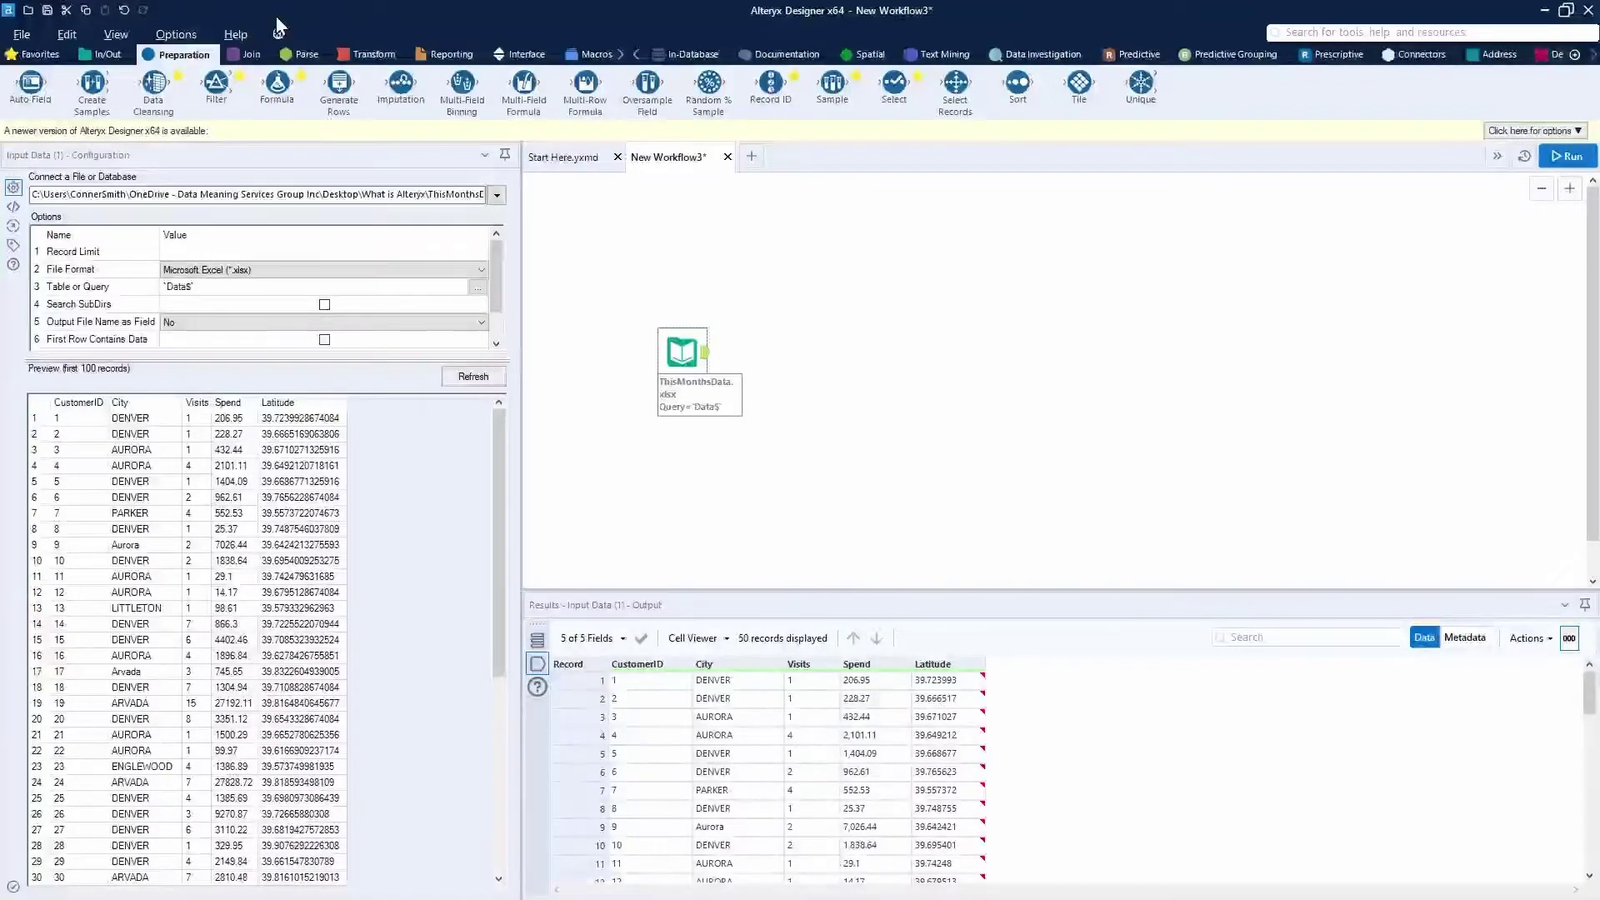
mouse_move(724, 655)
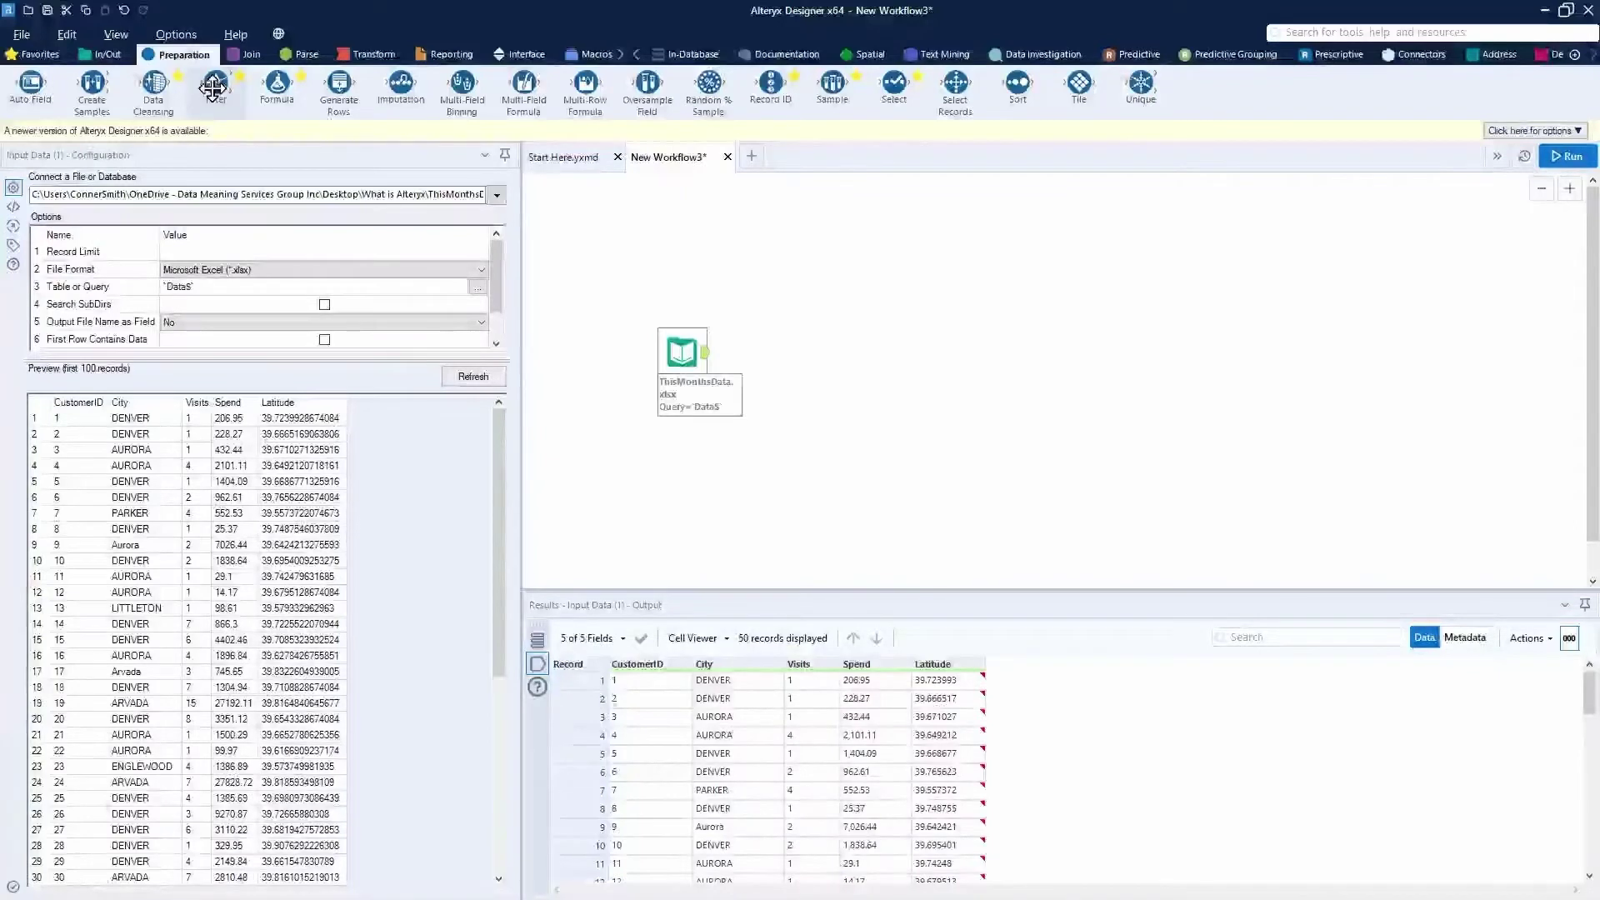
drag(216, 80, 783, 360)
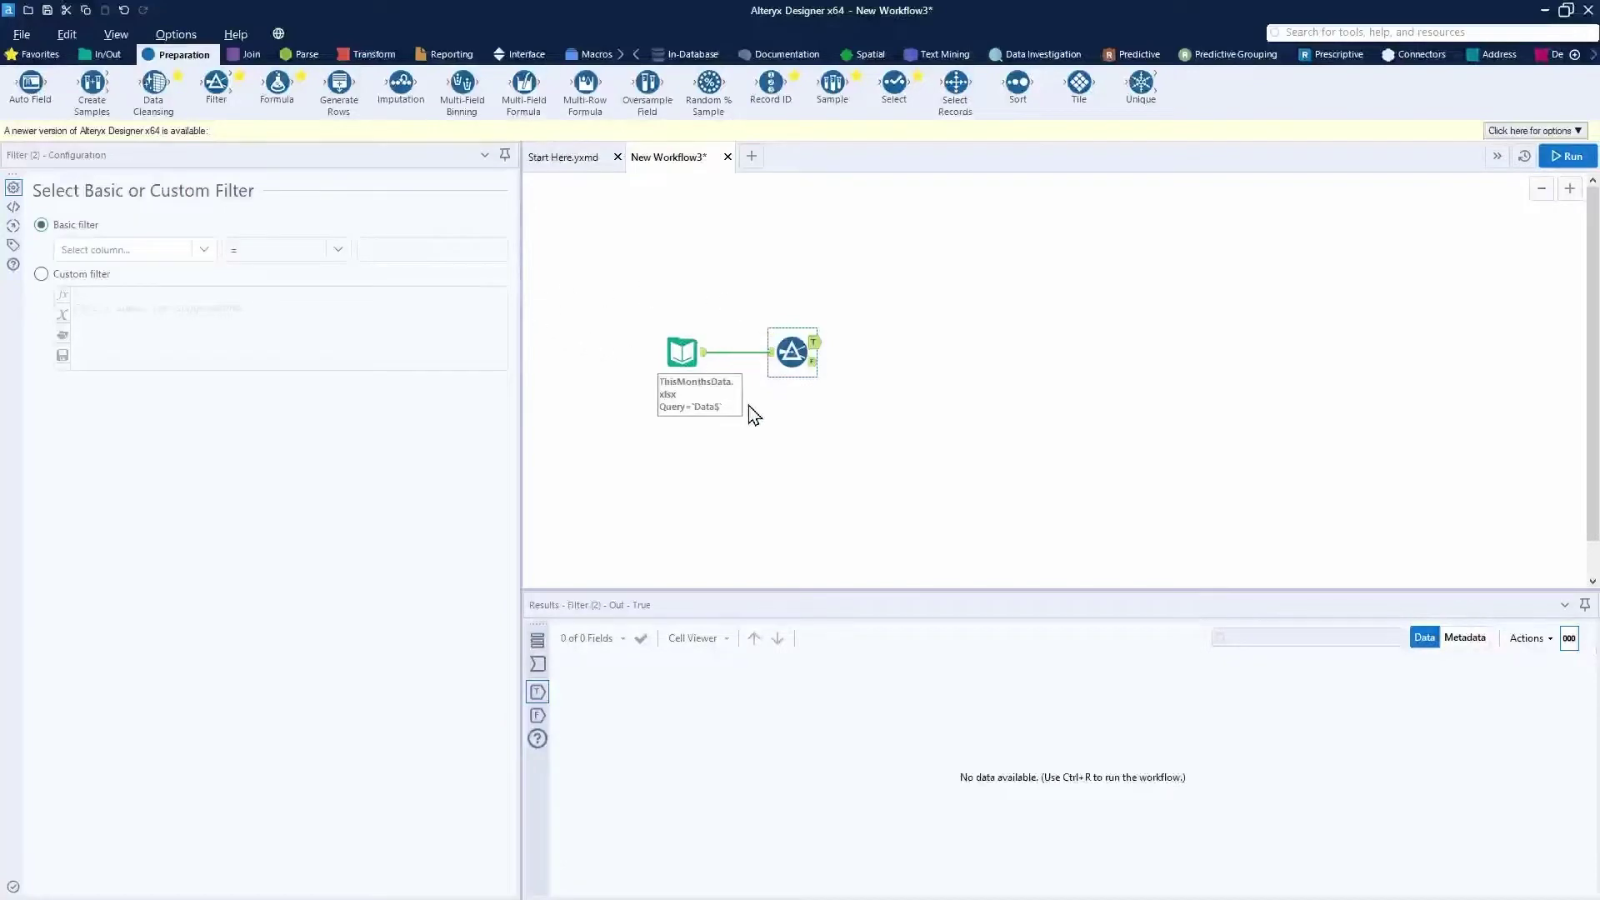
click(202, 250)
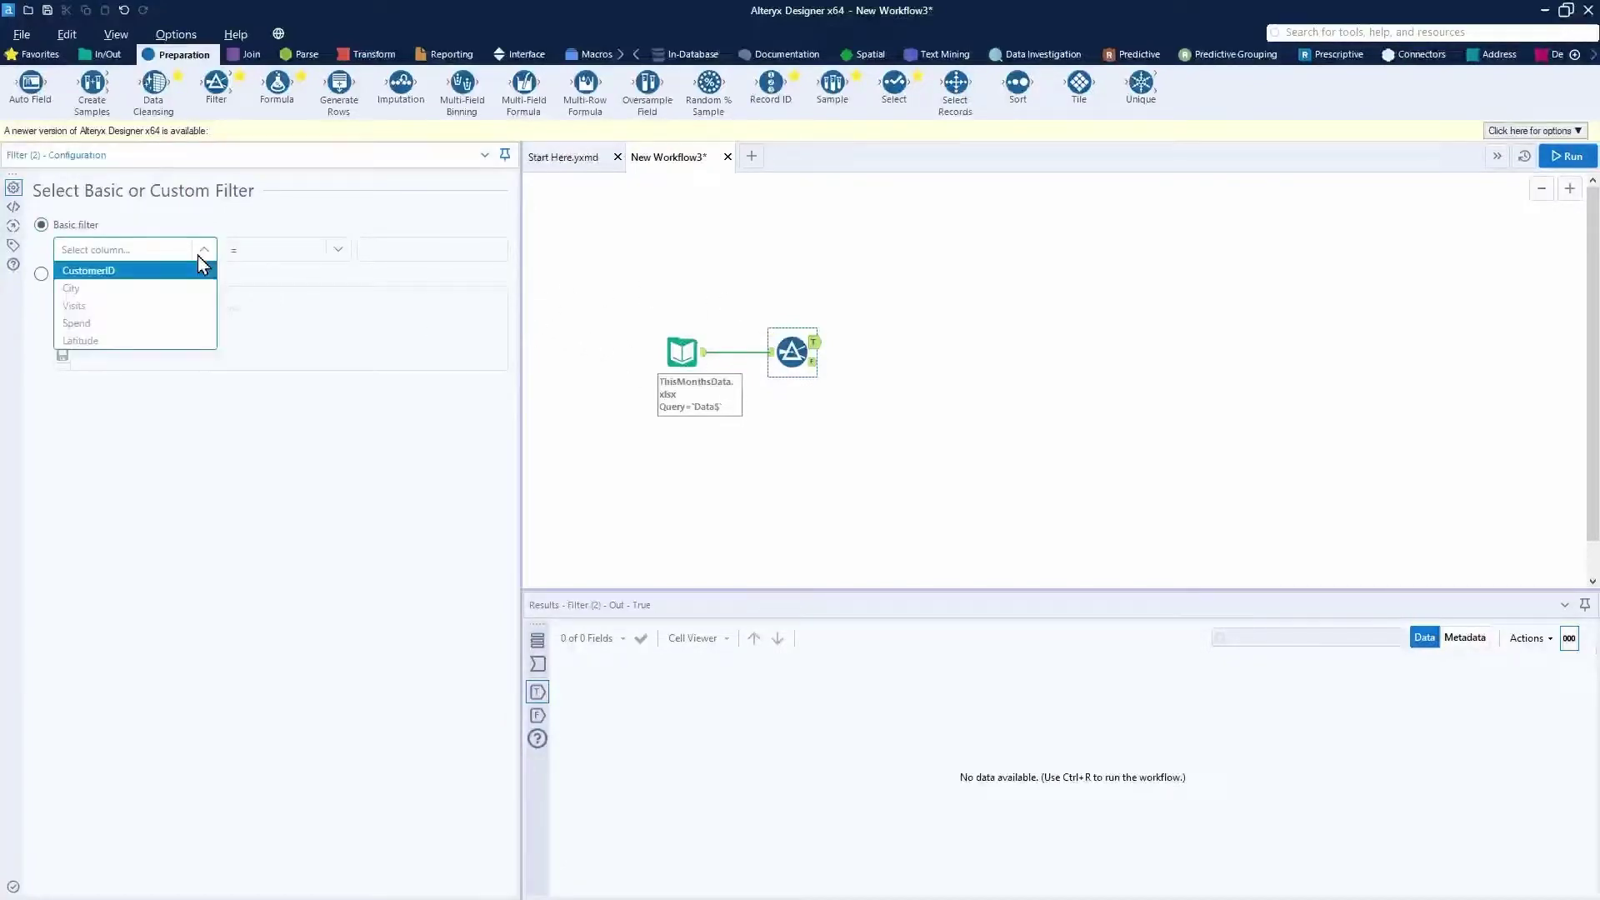
click(155, 299)
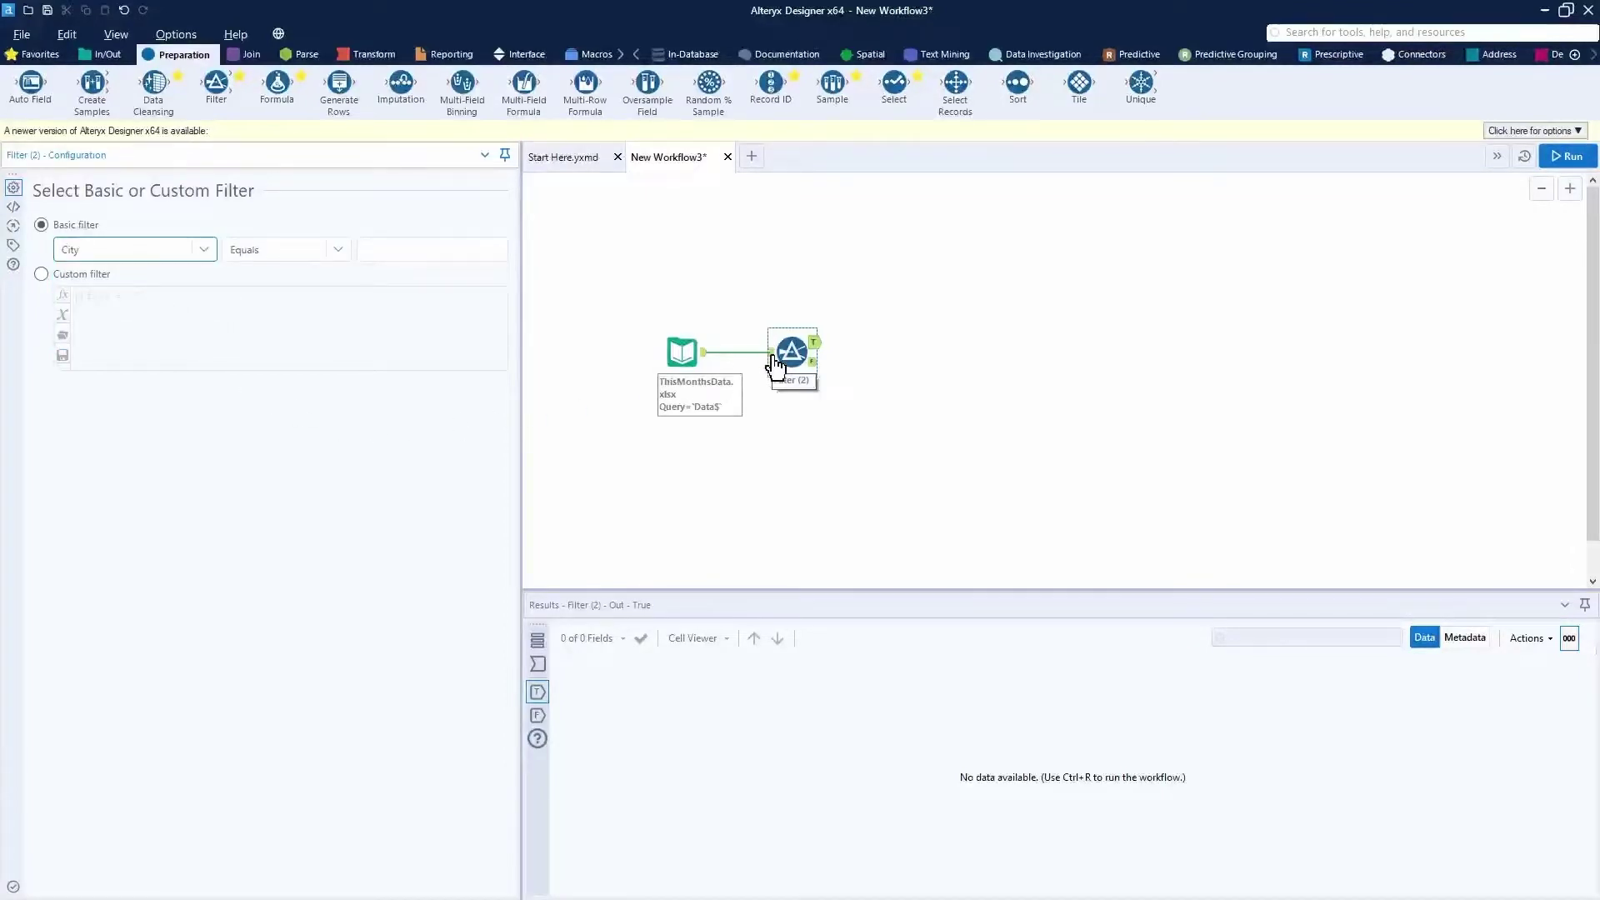
Run to preview the data and enter PARKER as the City value to match.
key(ctrl+r)
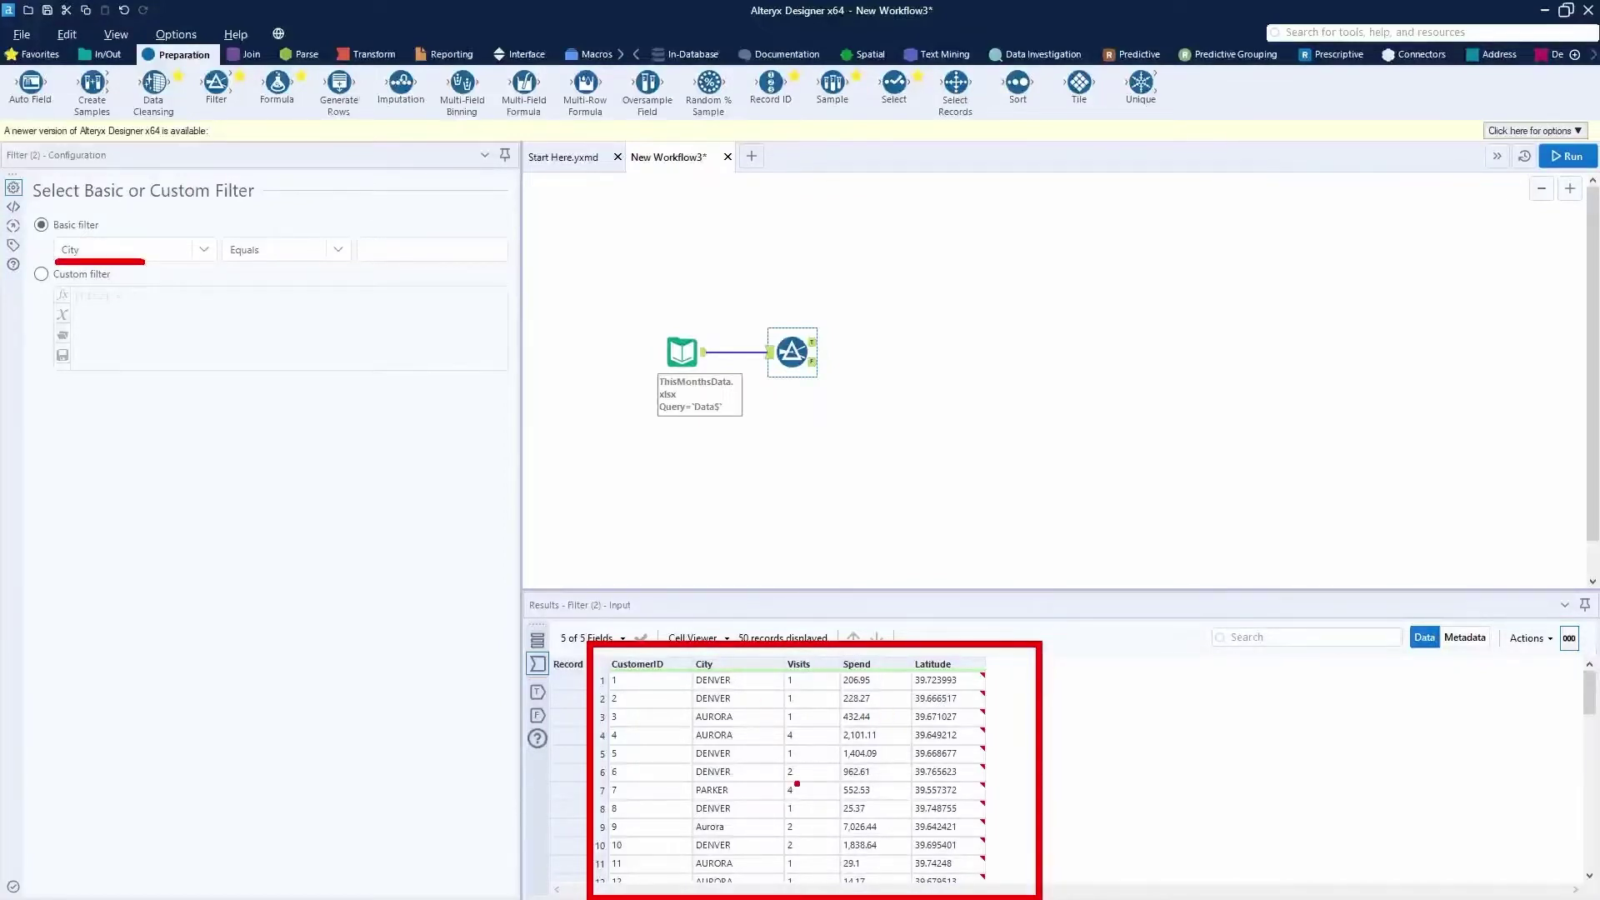
click(737, 789)
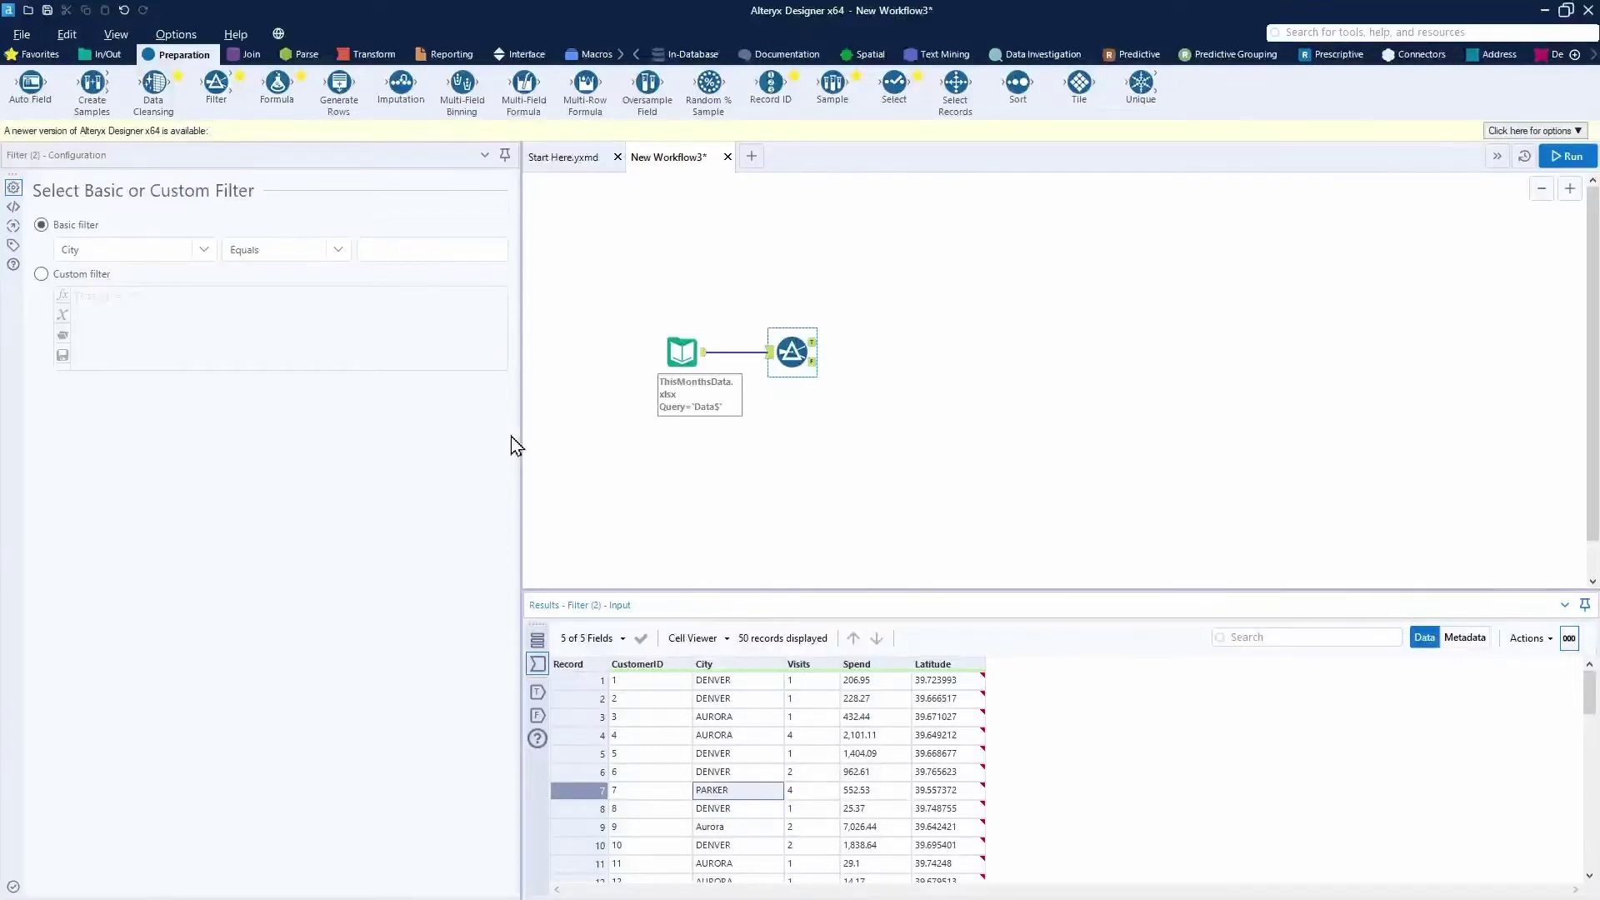
click(453, 248)
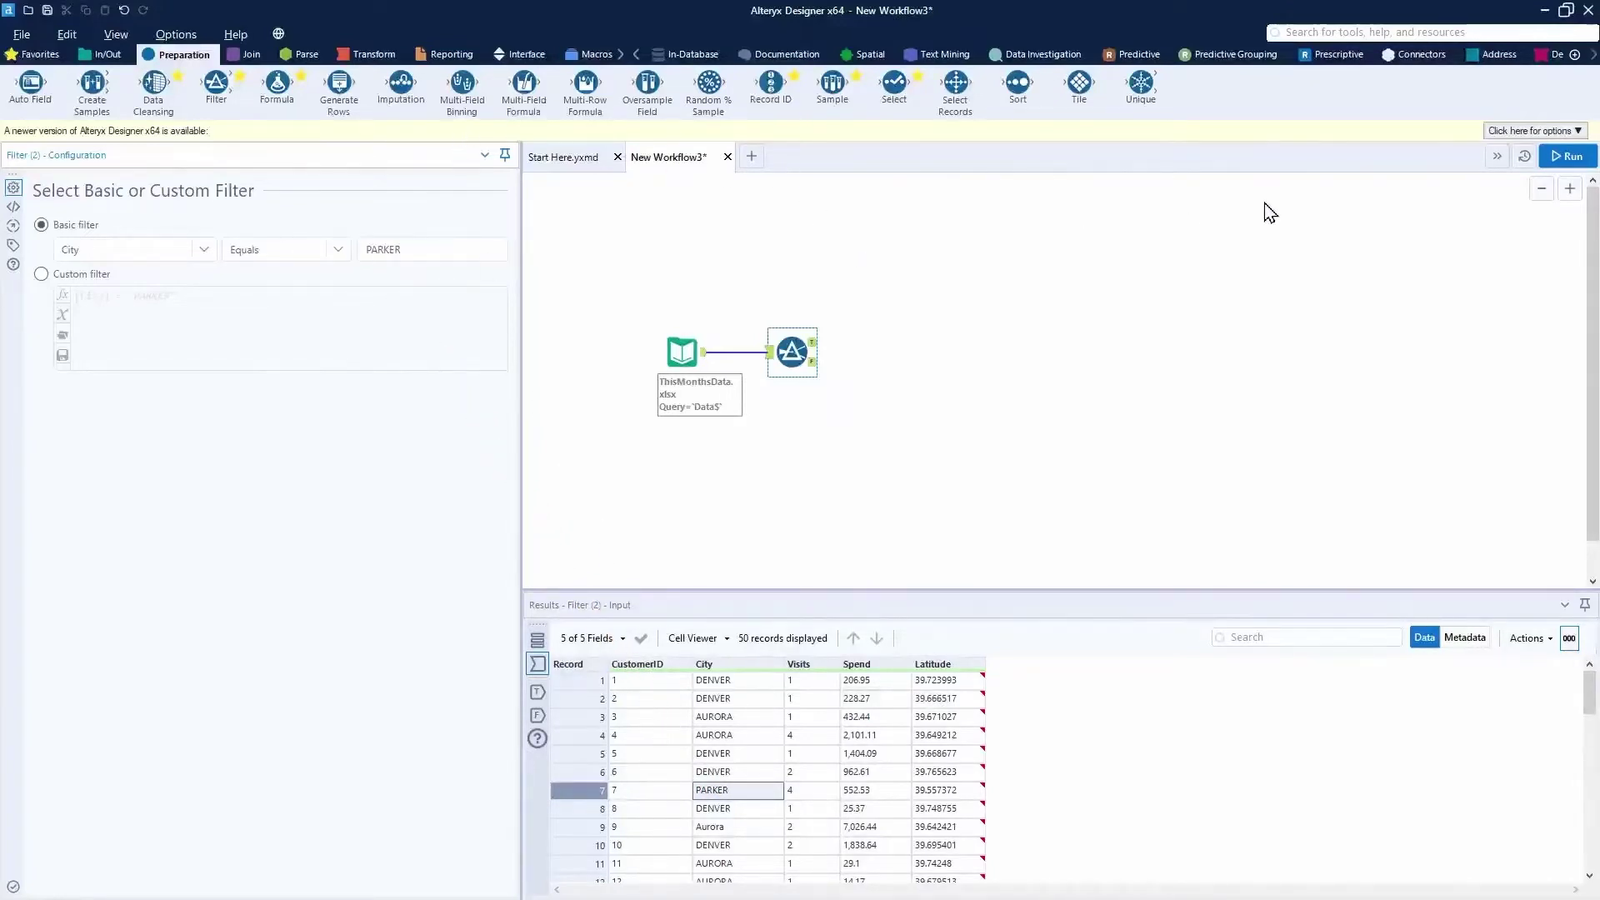
Rerun and compare the Filter's True output (2 PARKER records) with its False output (48 records).
click(1588, 158)
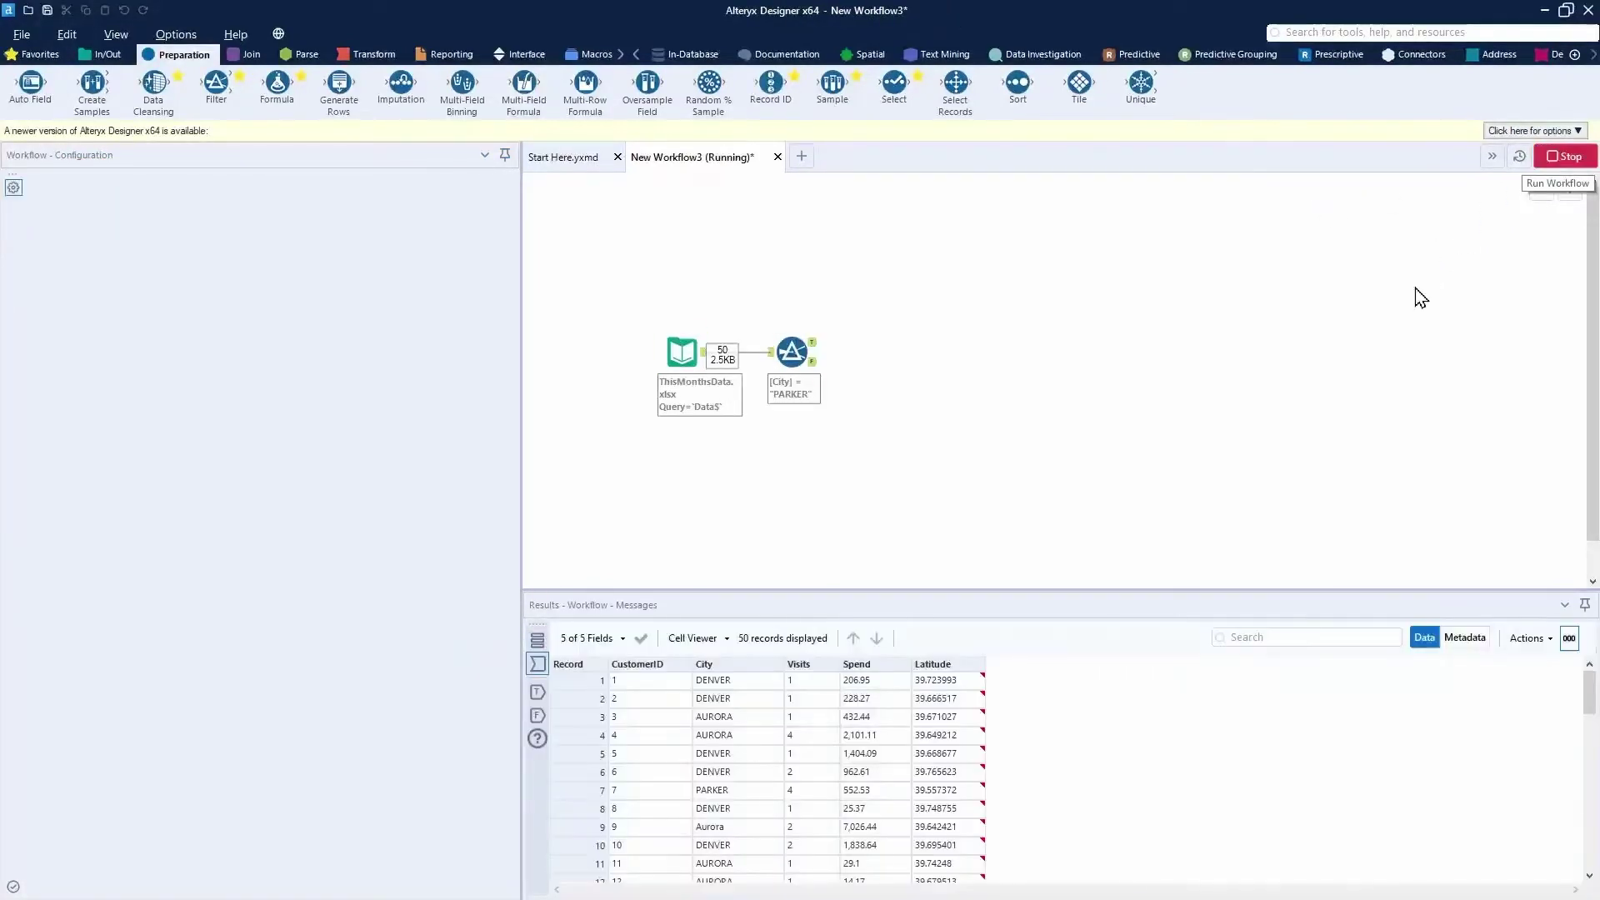
click(912, 521)
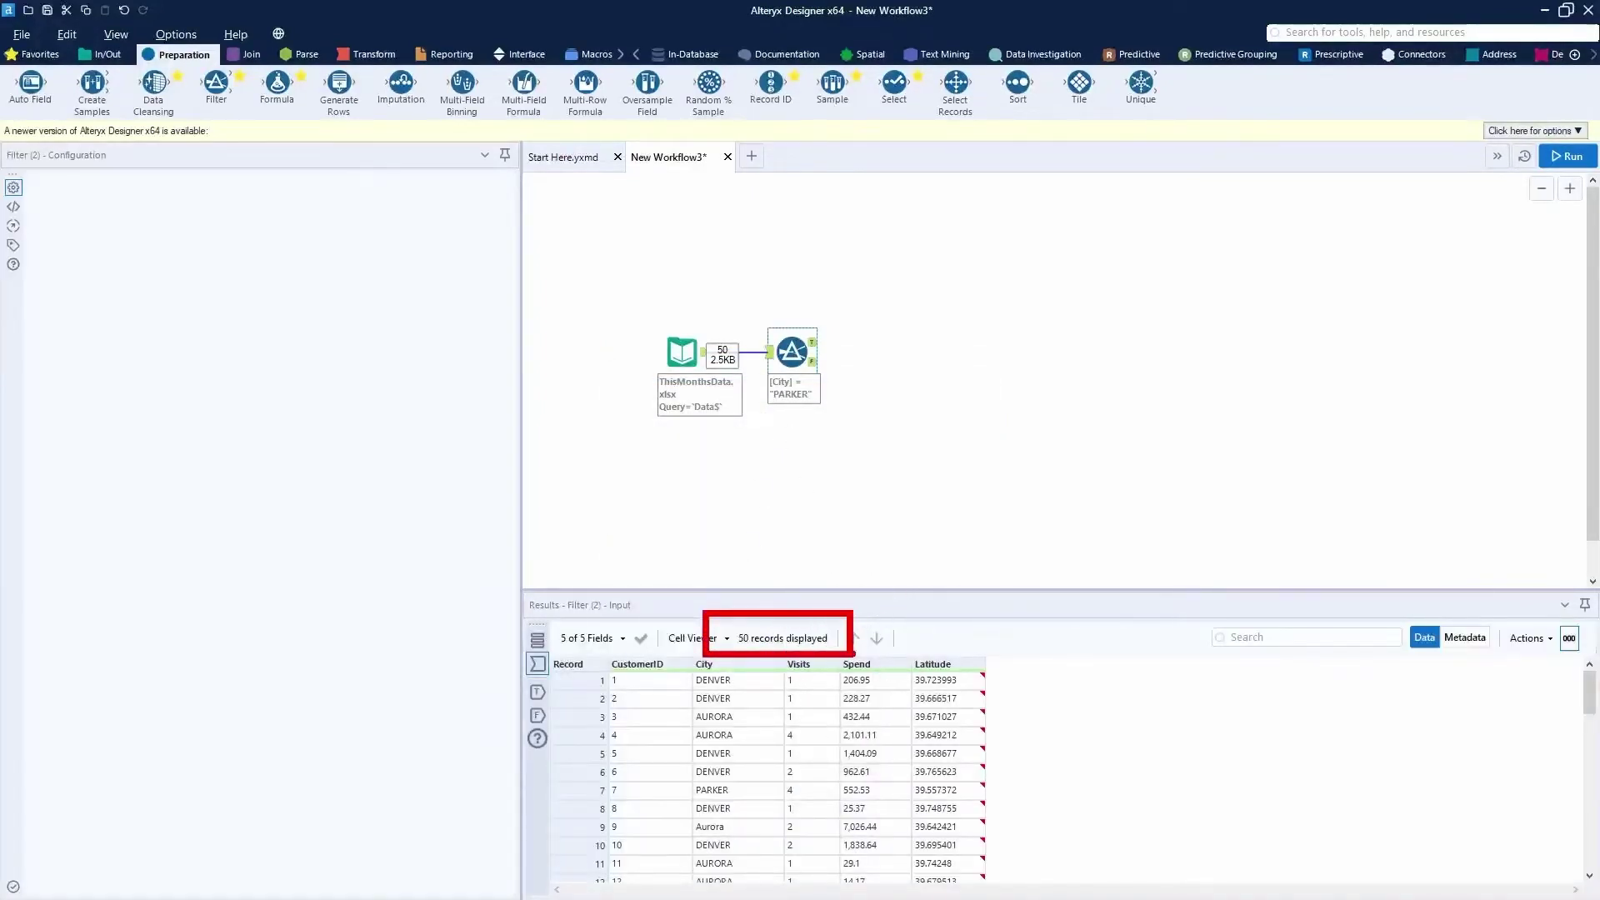
click(804, 335)
click(813, 342)
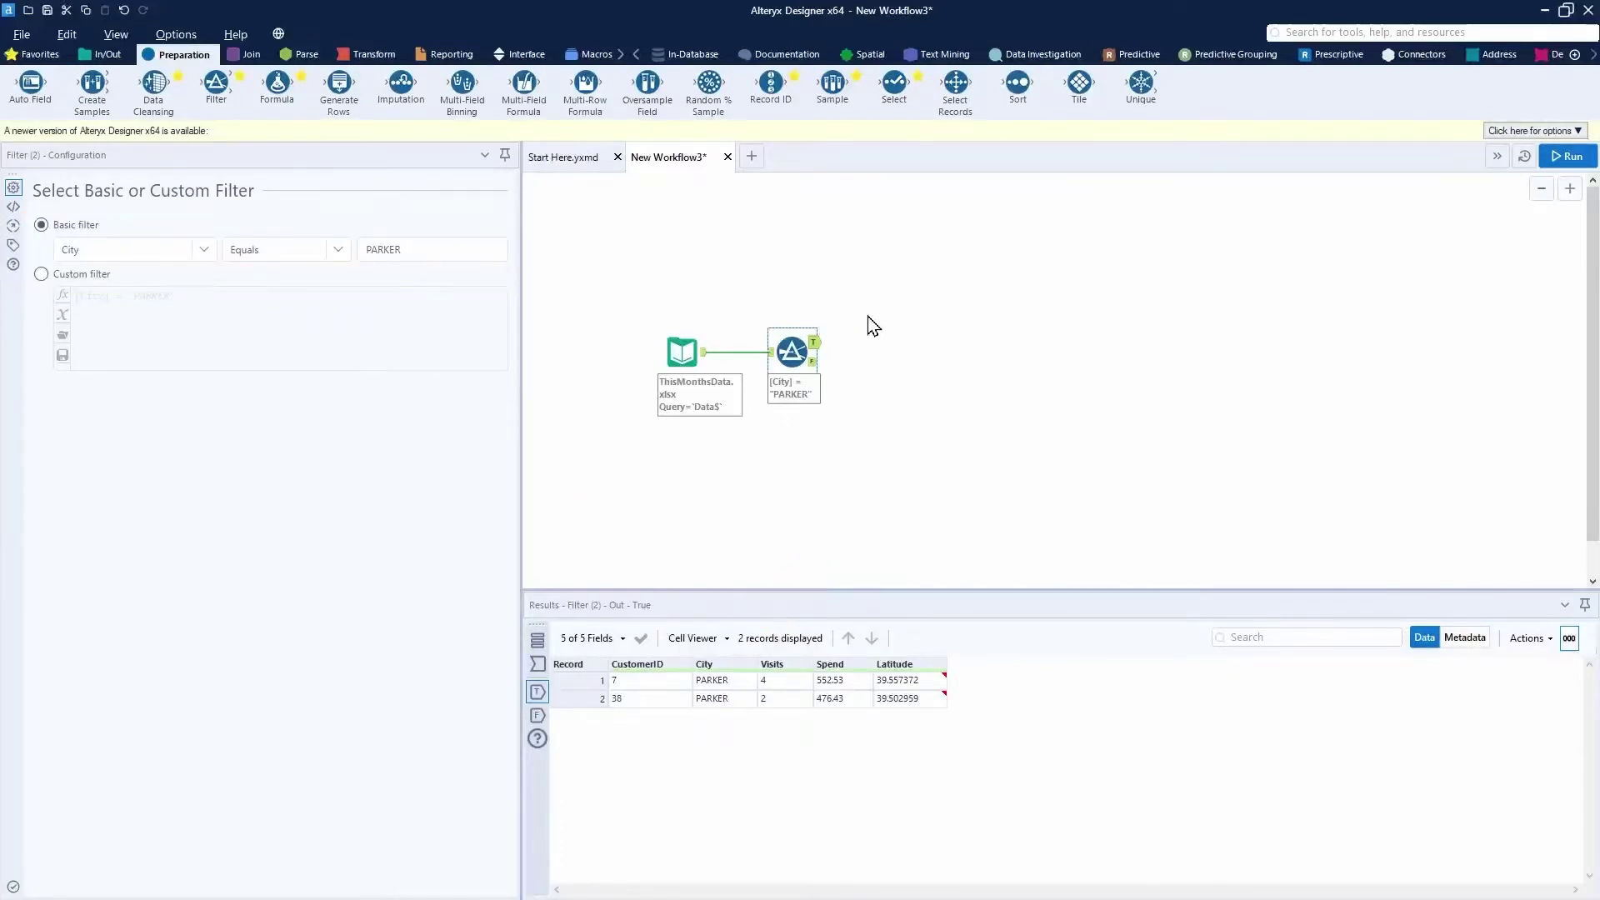
click(813, 361)
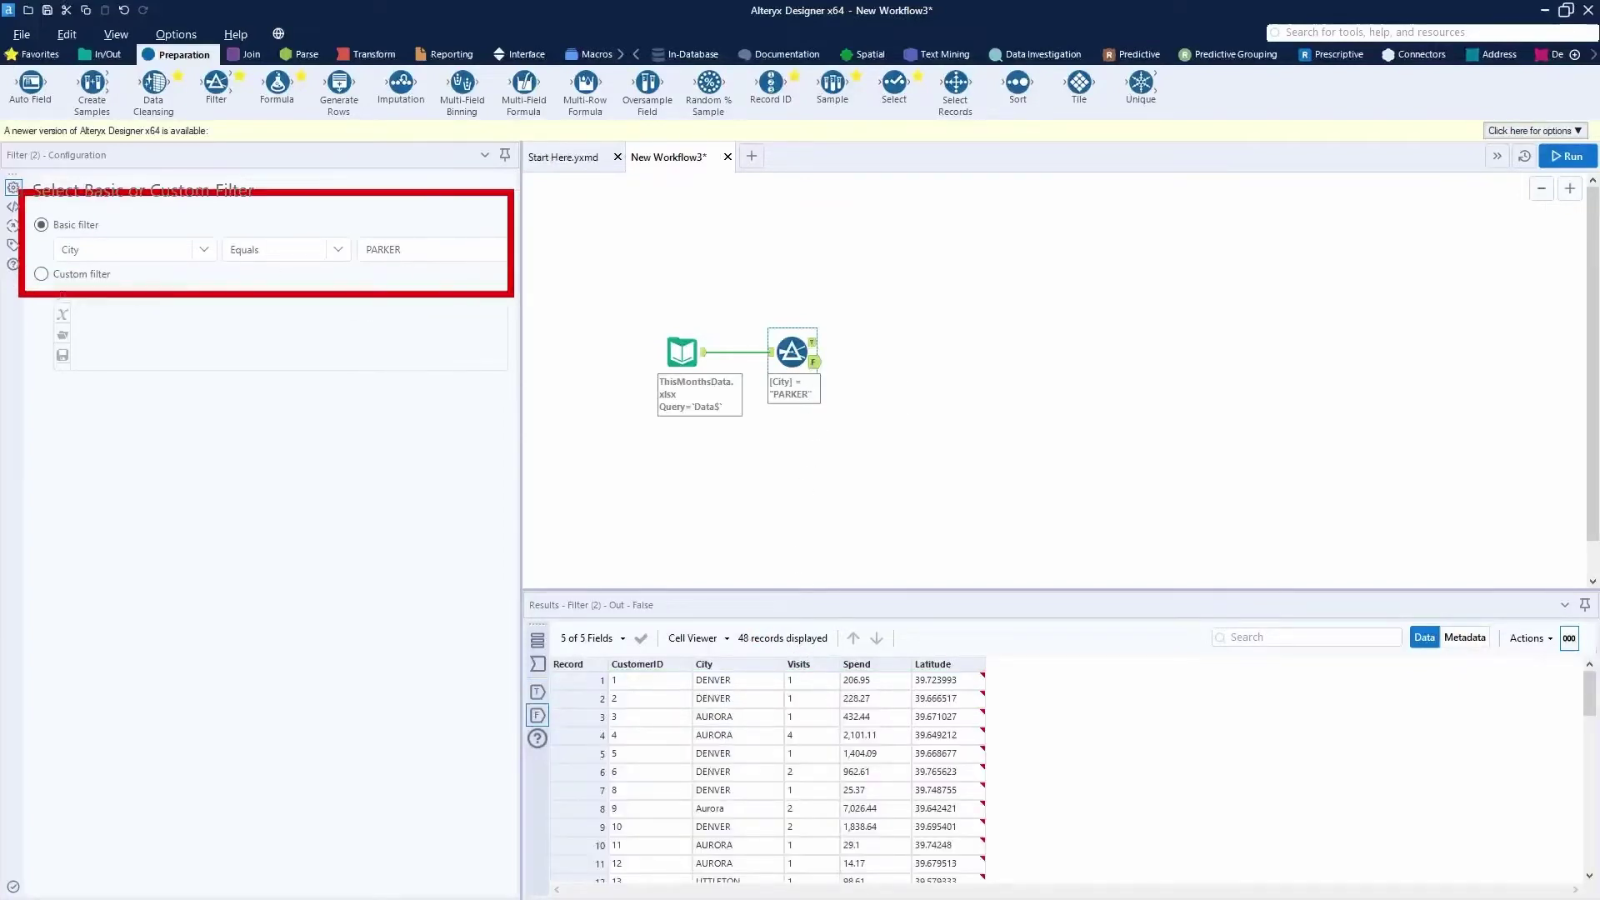
click(813, 342)
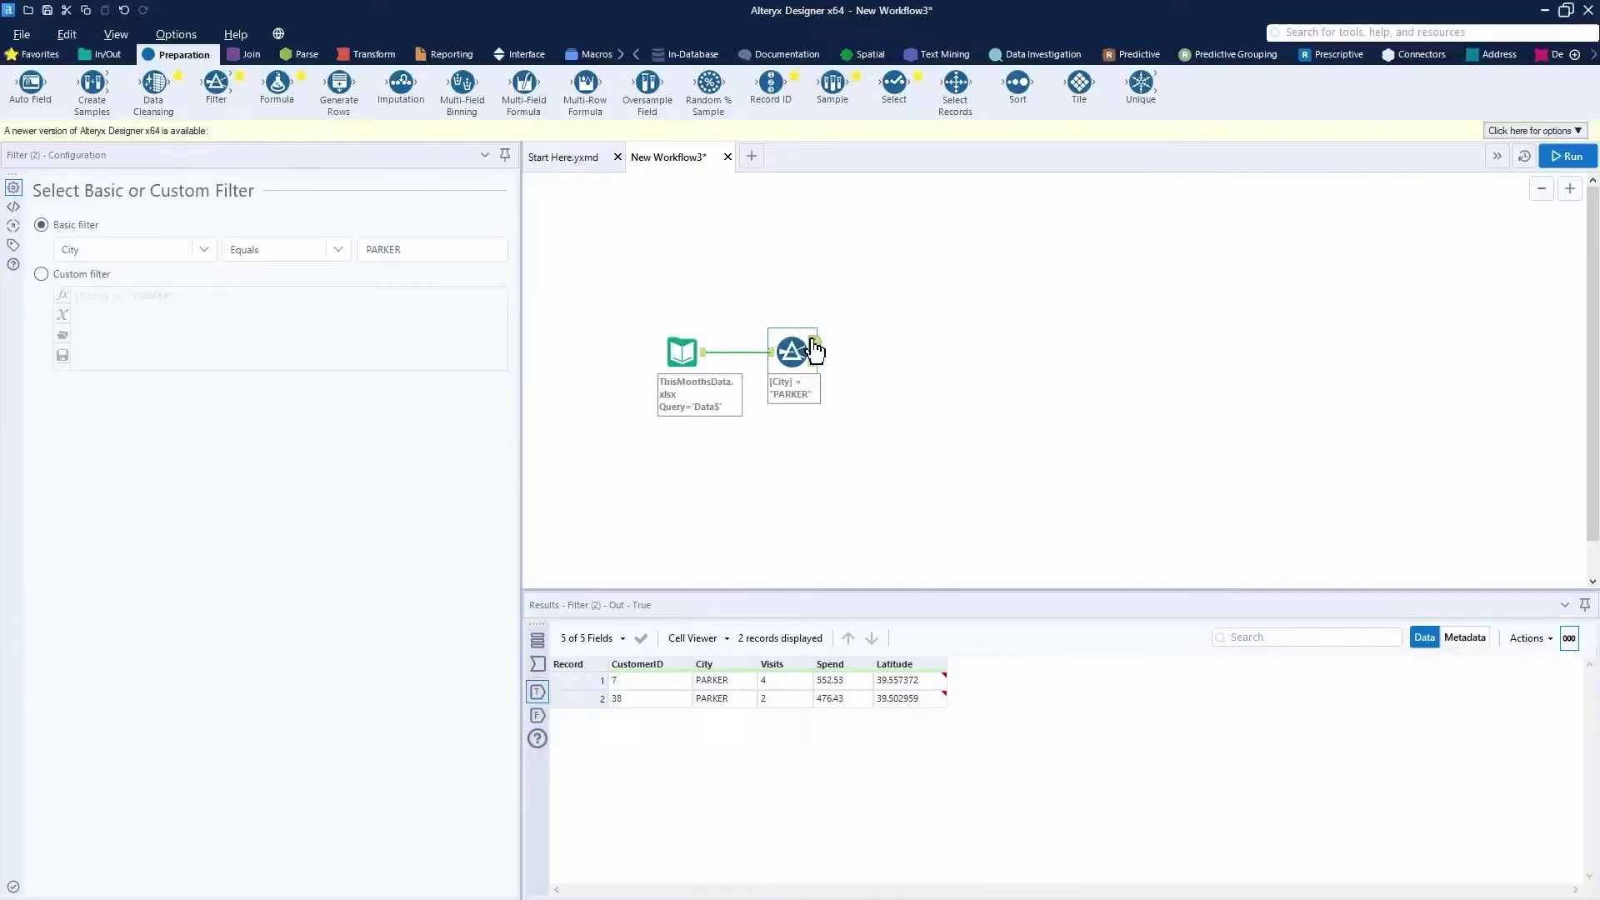
click(108, 57)
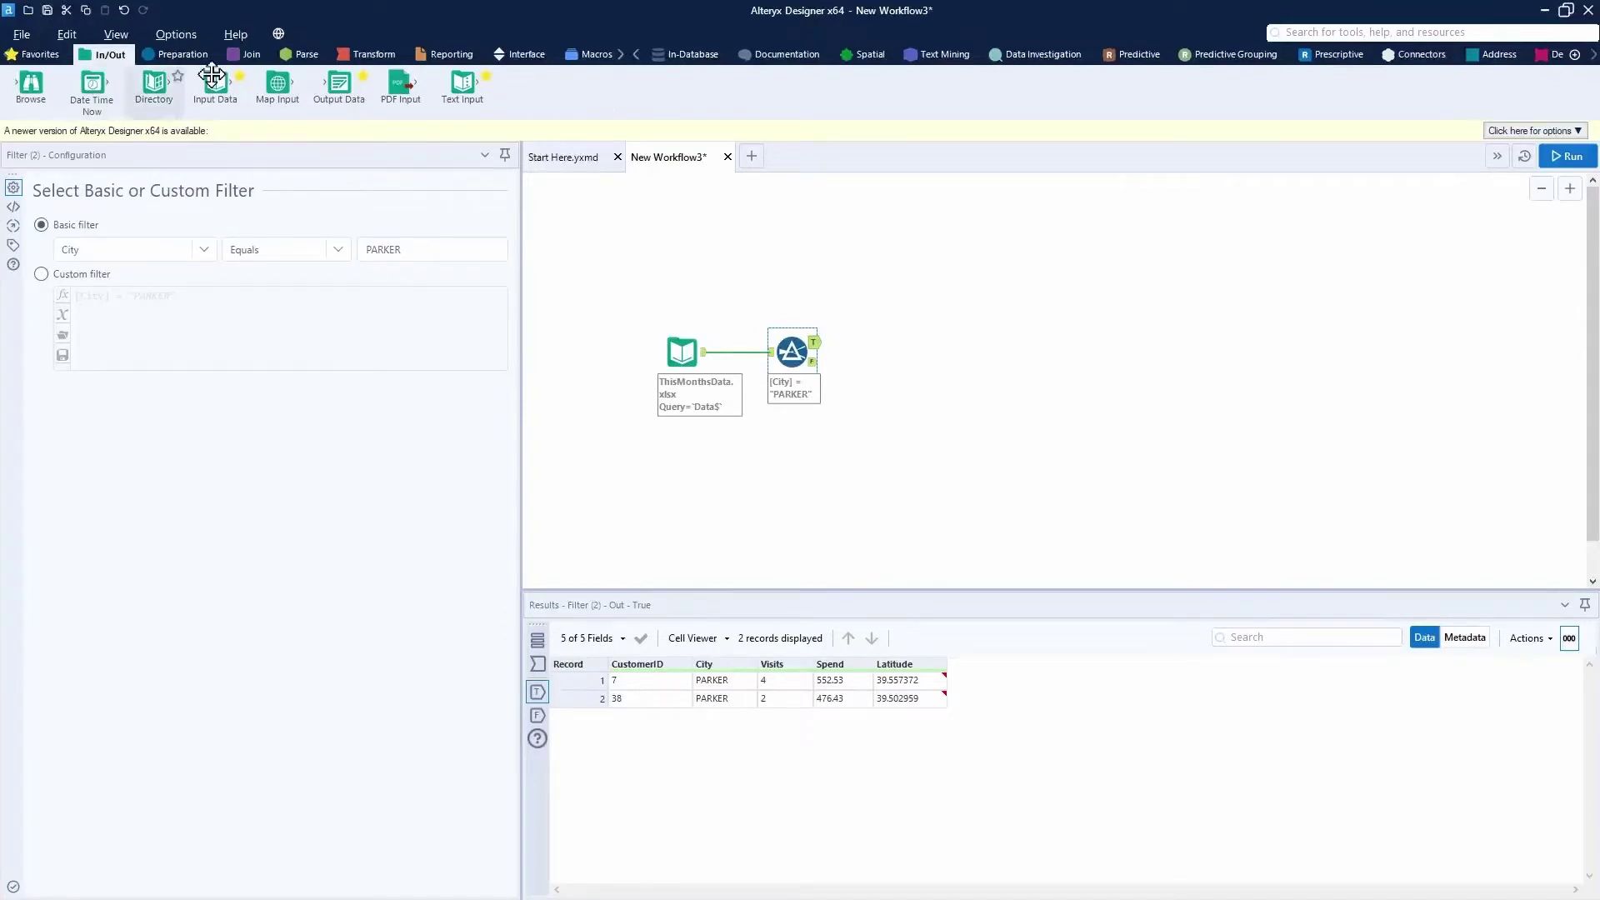
Add an Output Data tool on the Filter's True records, saving as Excel file OutputDataDemo.xlsx.
drag(333, 93, 922, 345)
drag(834, 370, 820, 375)
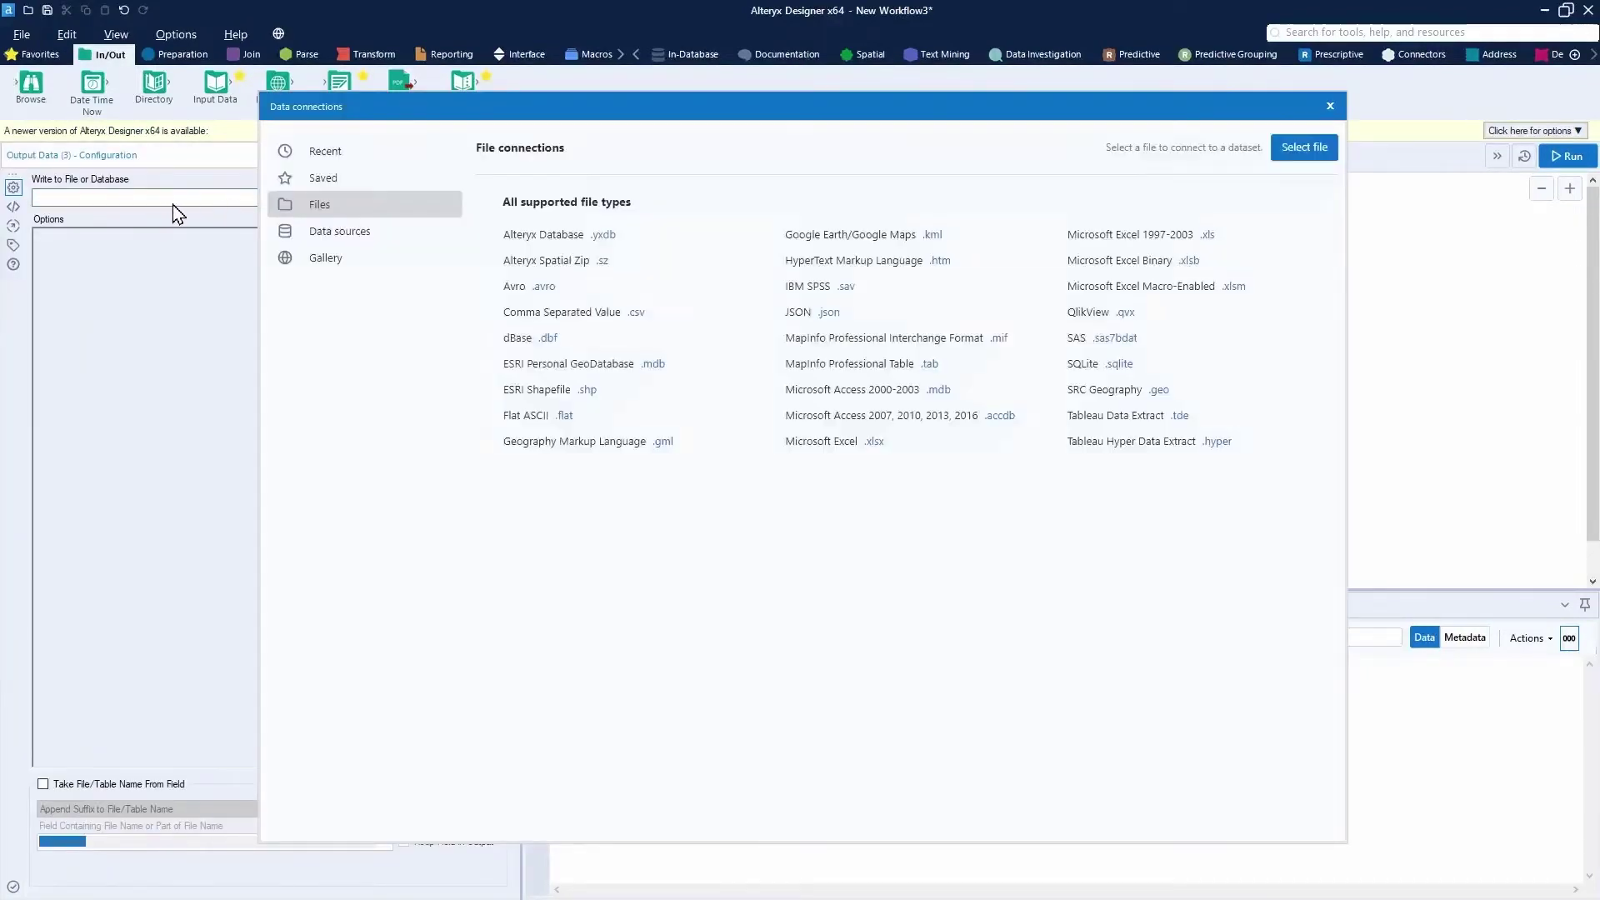
drag(915, 108, 1270, 98)
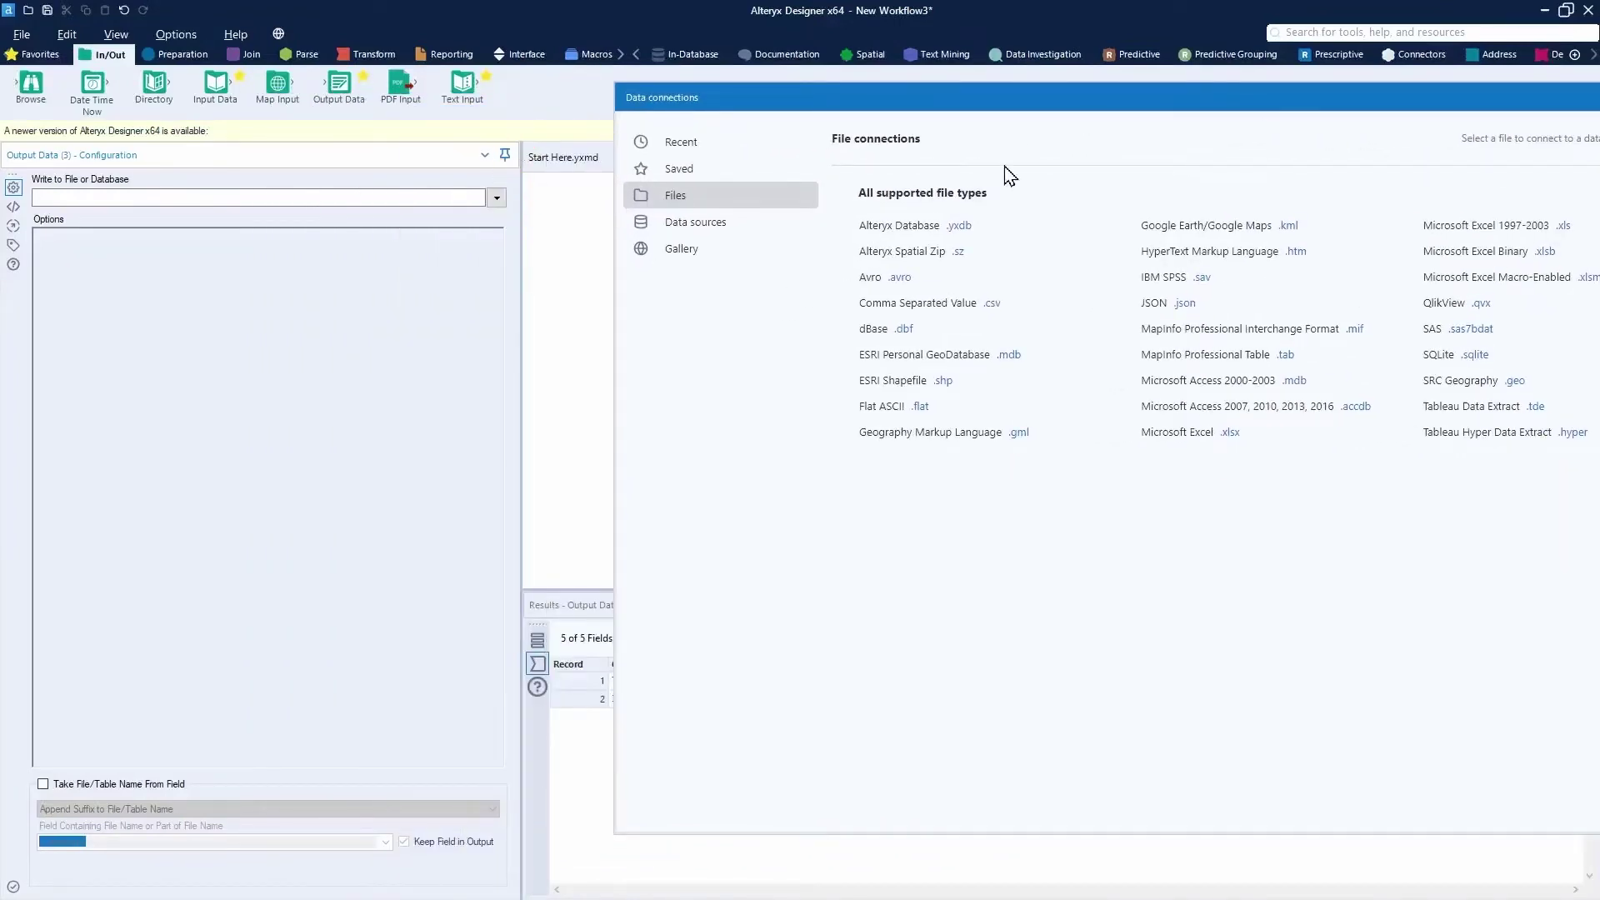
click(1232, 441)
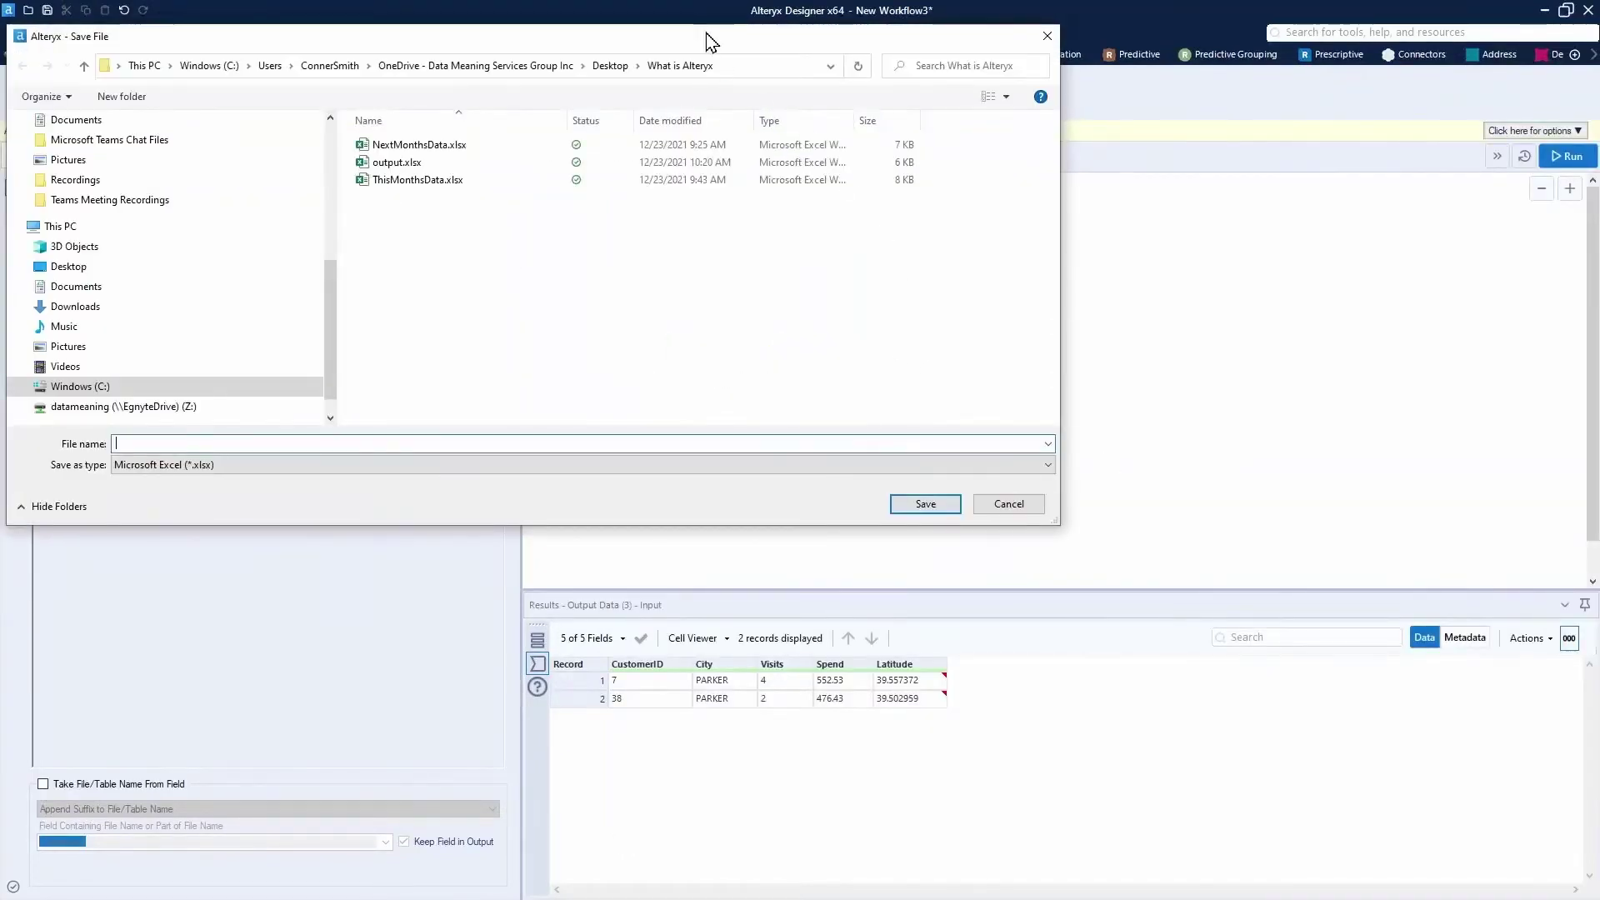
drag(768, 46, 1107, 178)
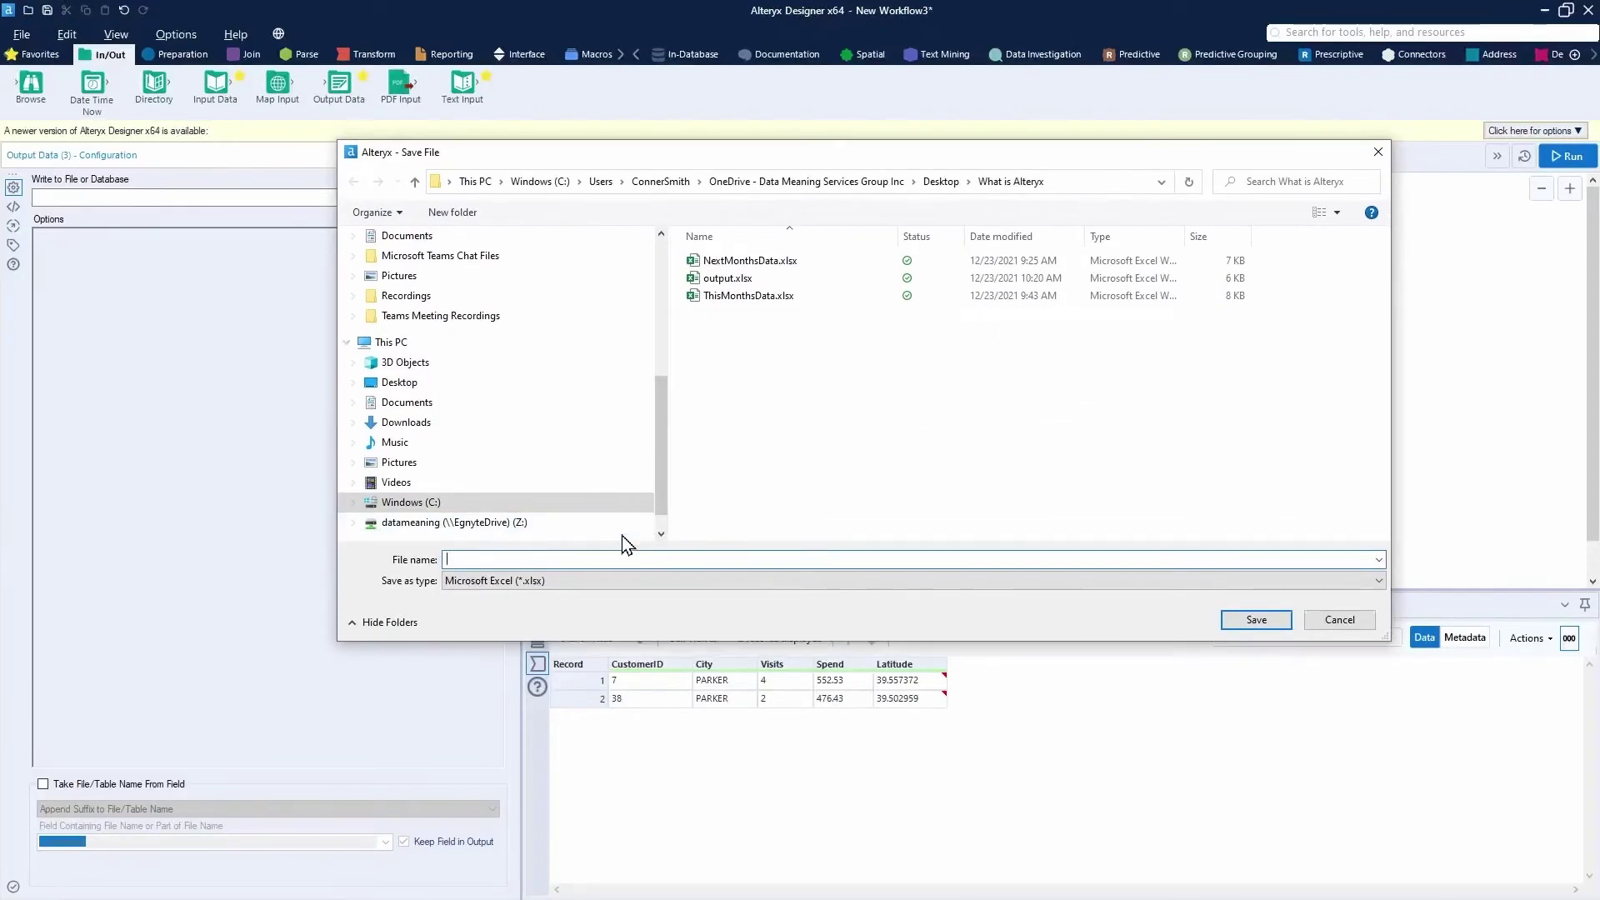
text(Ou)
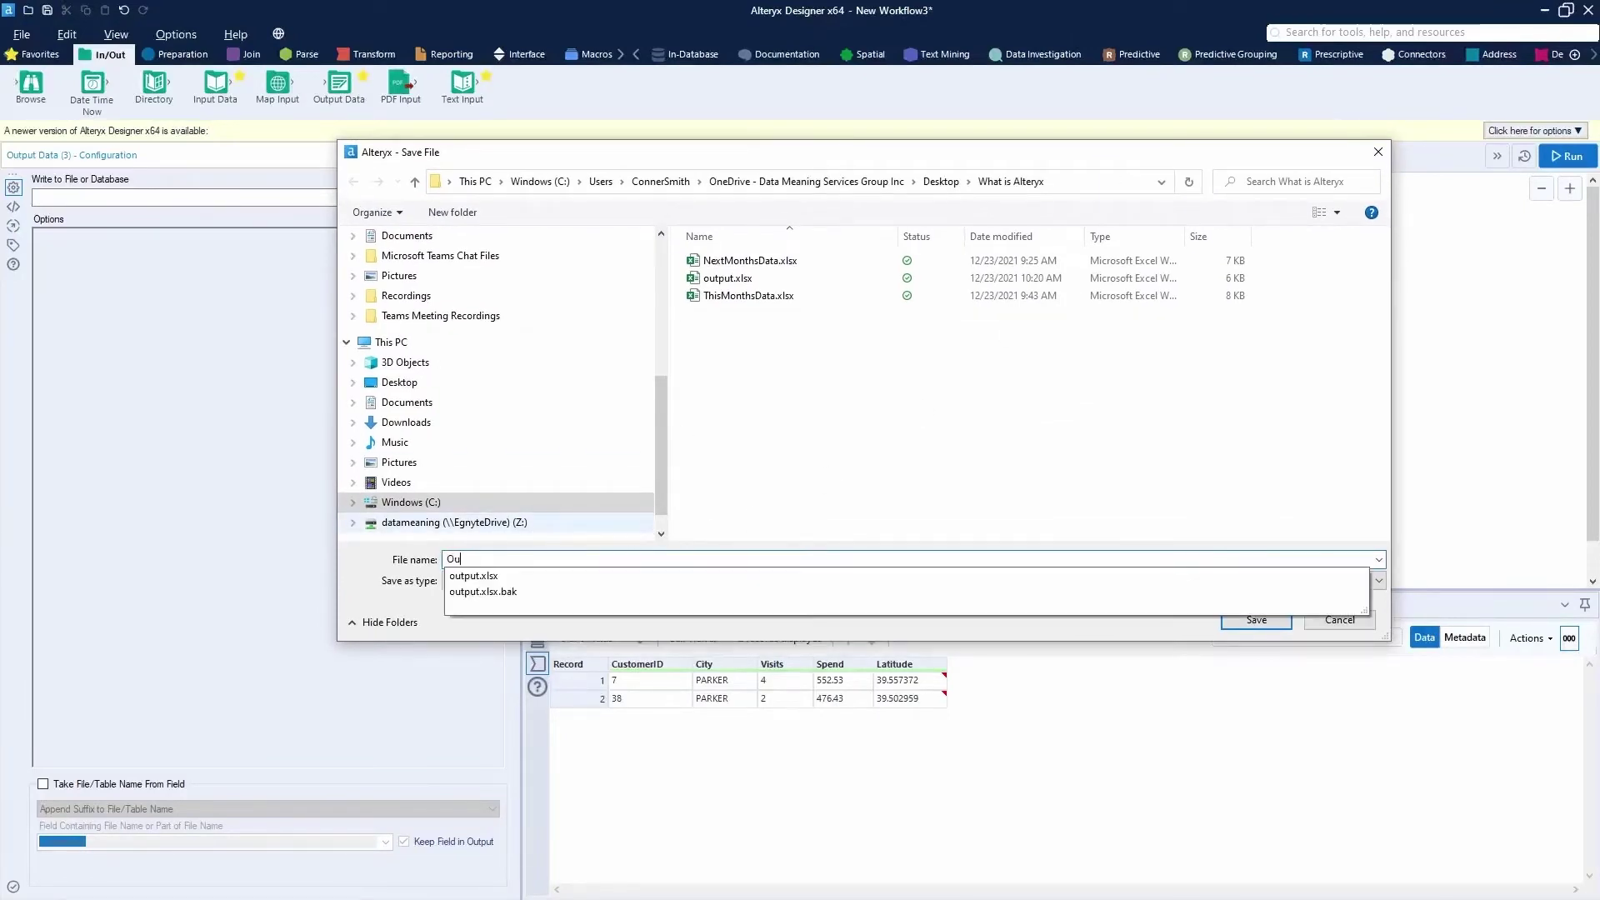
text(tputDataDemo)
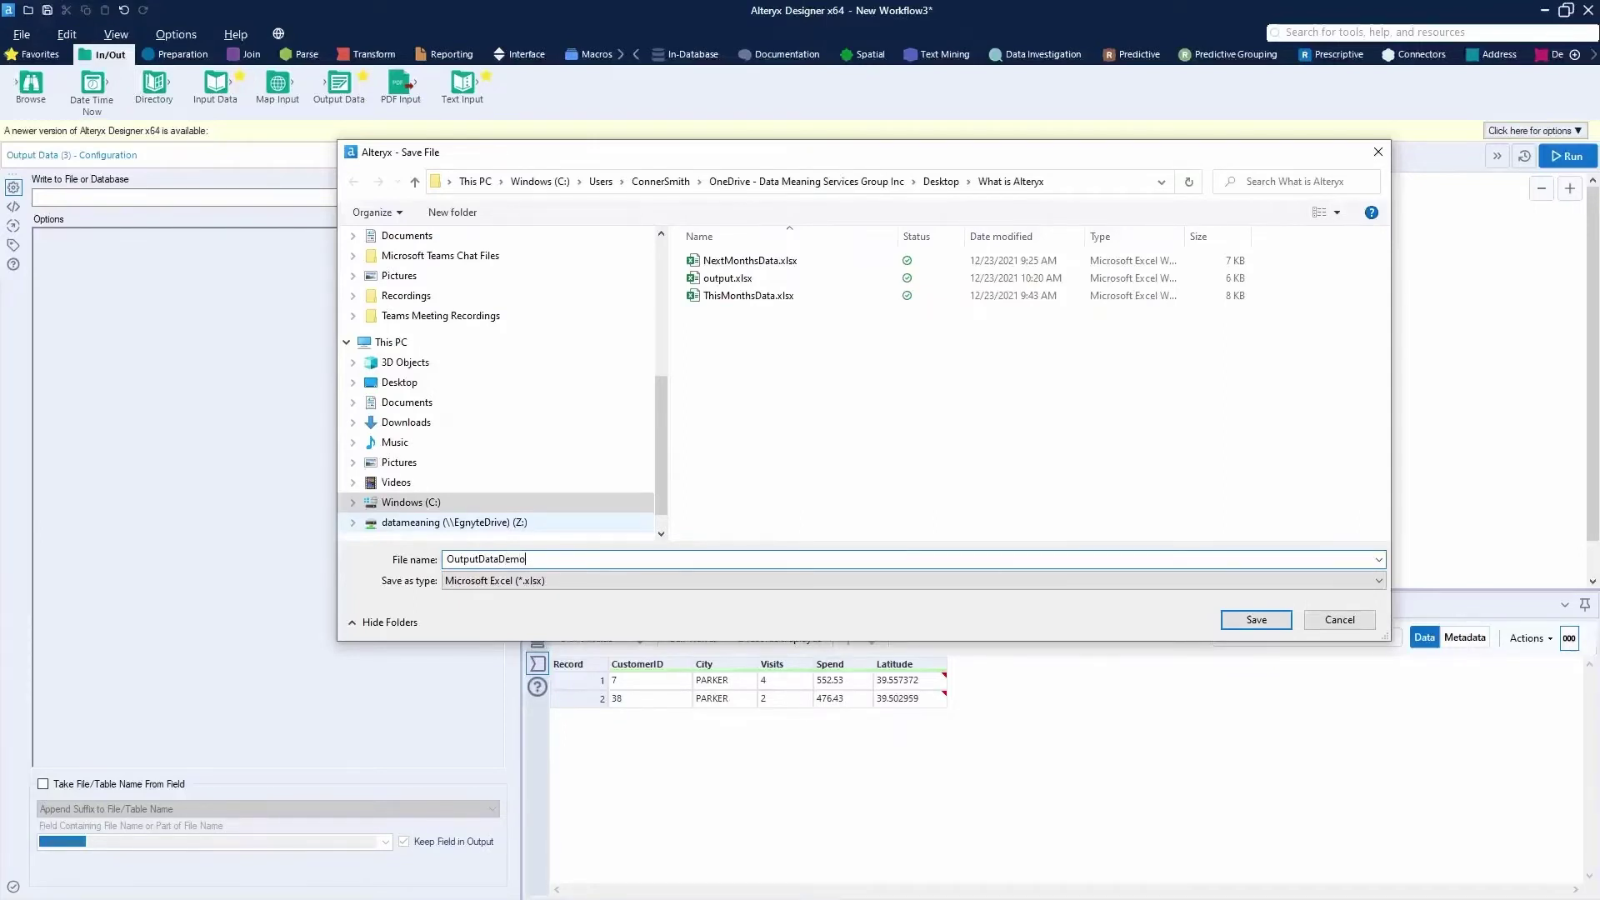
click(1256, 621)
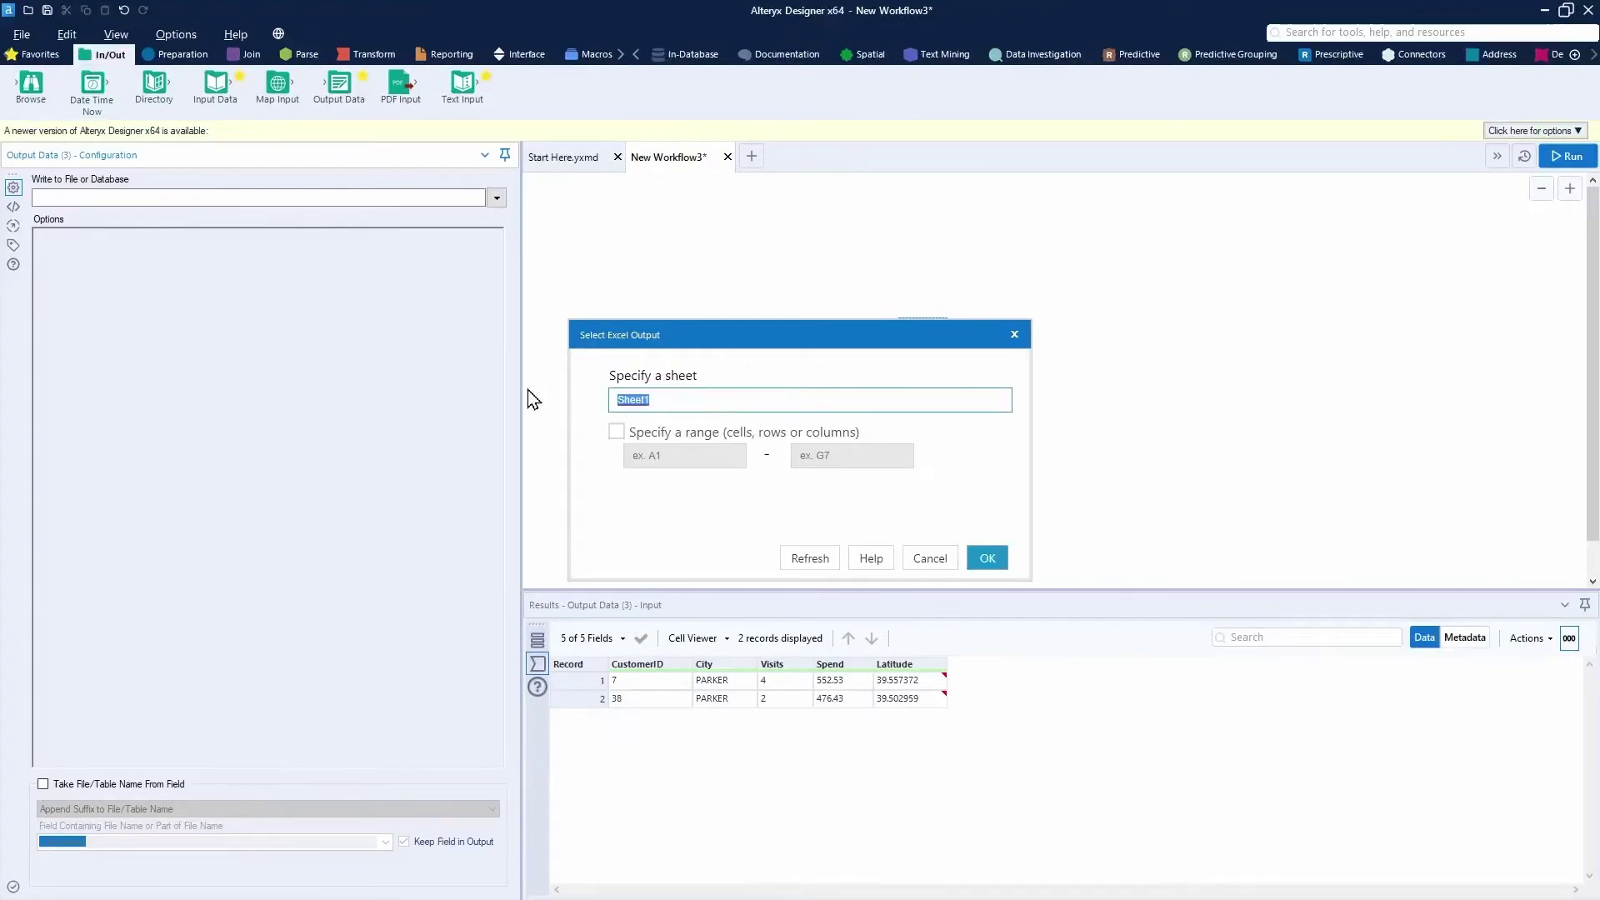
Name the output sheet 'Output'.
text(Output)
click(993, 560)
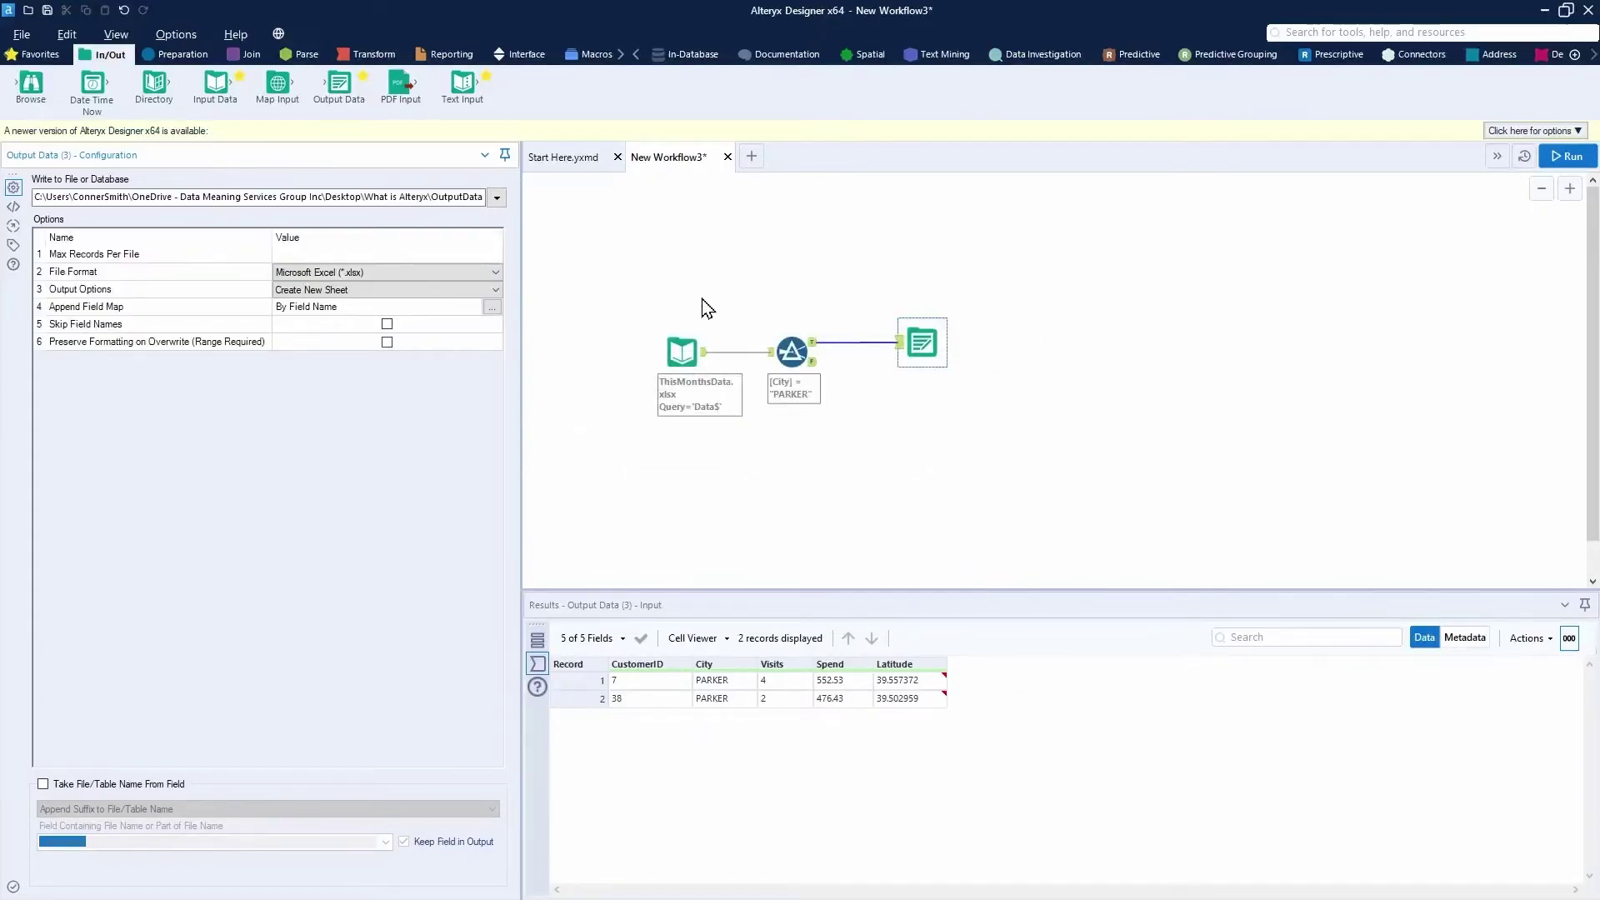
drag(244, 211, 503, 211)
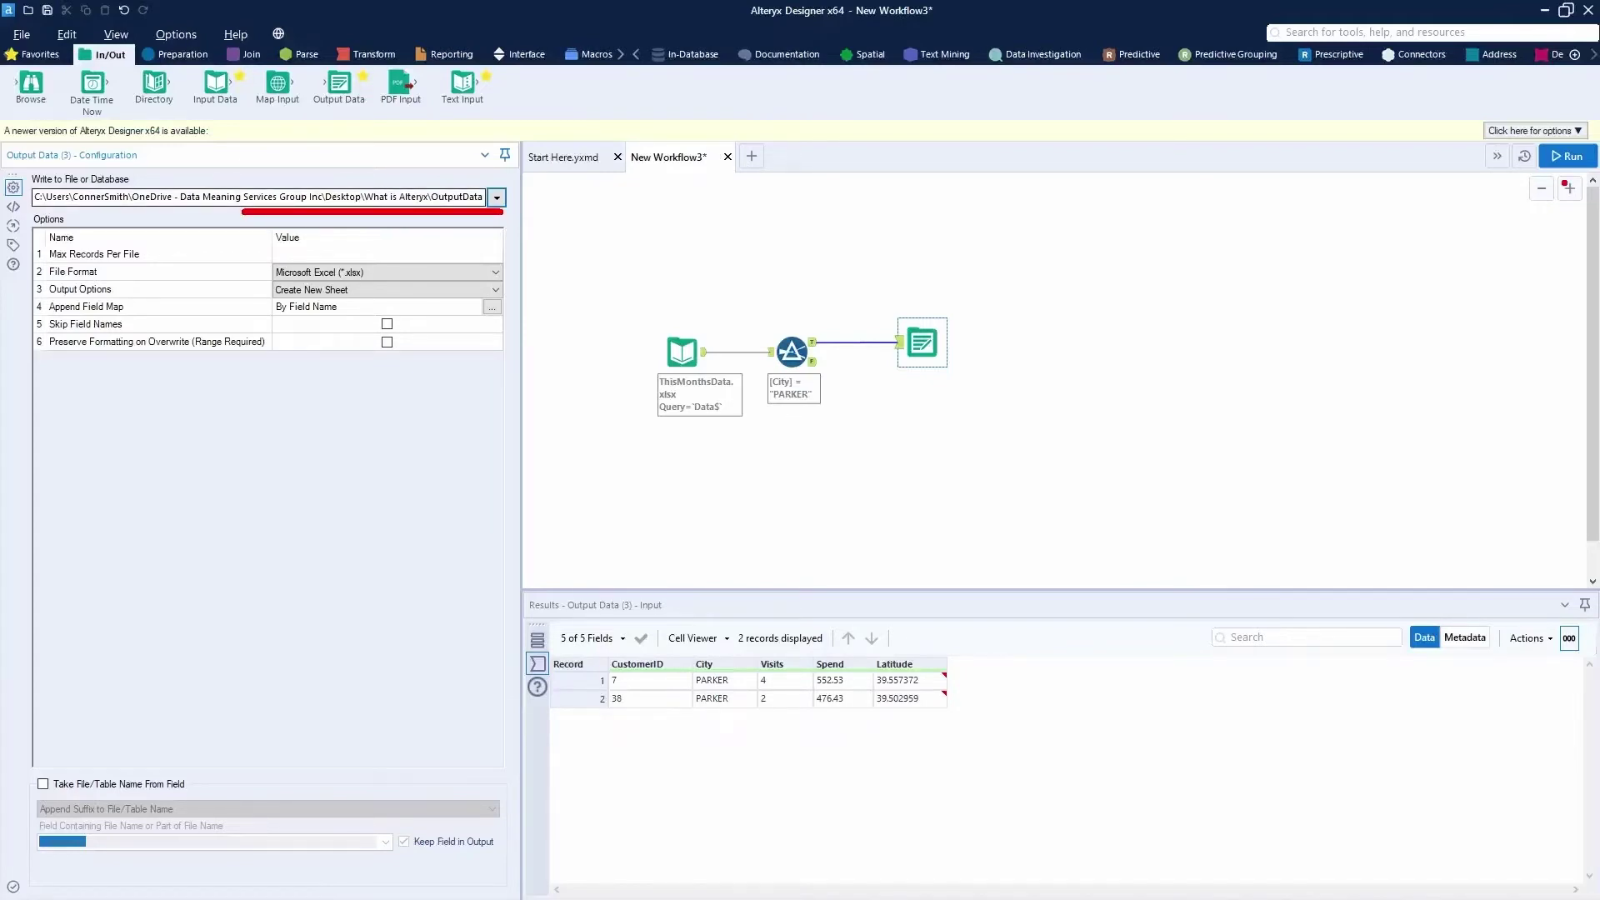
drag(1565, 182, 1568, 314)
key(Escape)
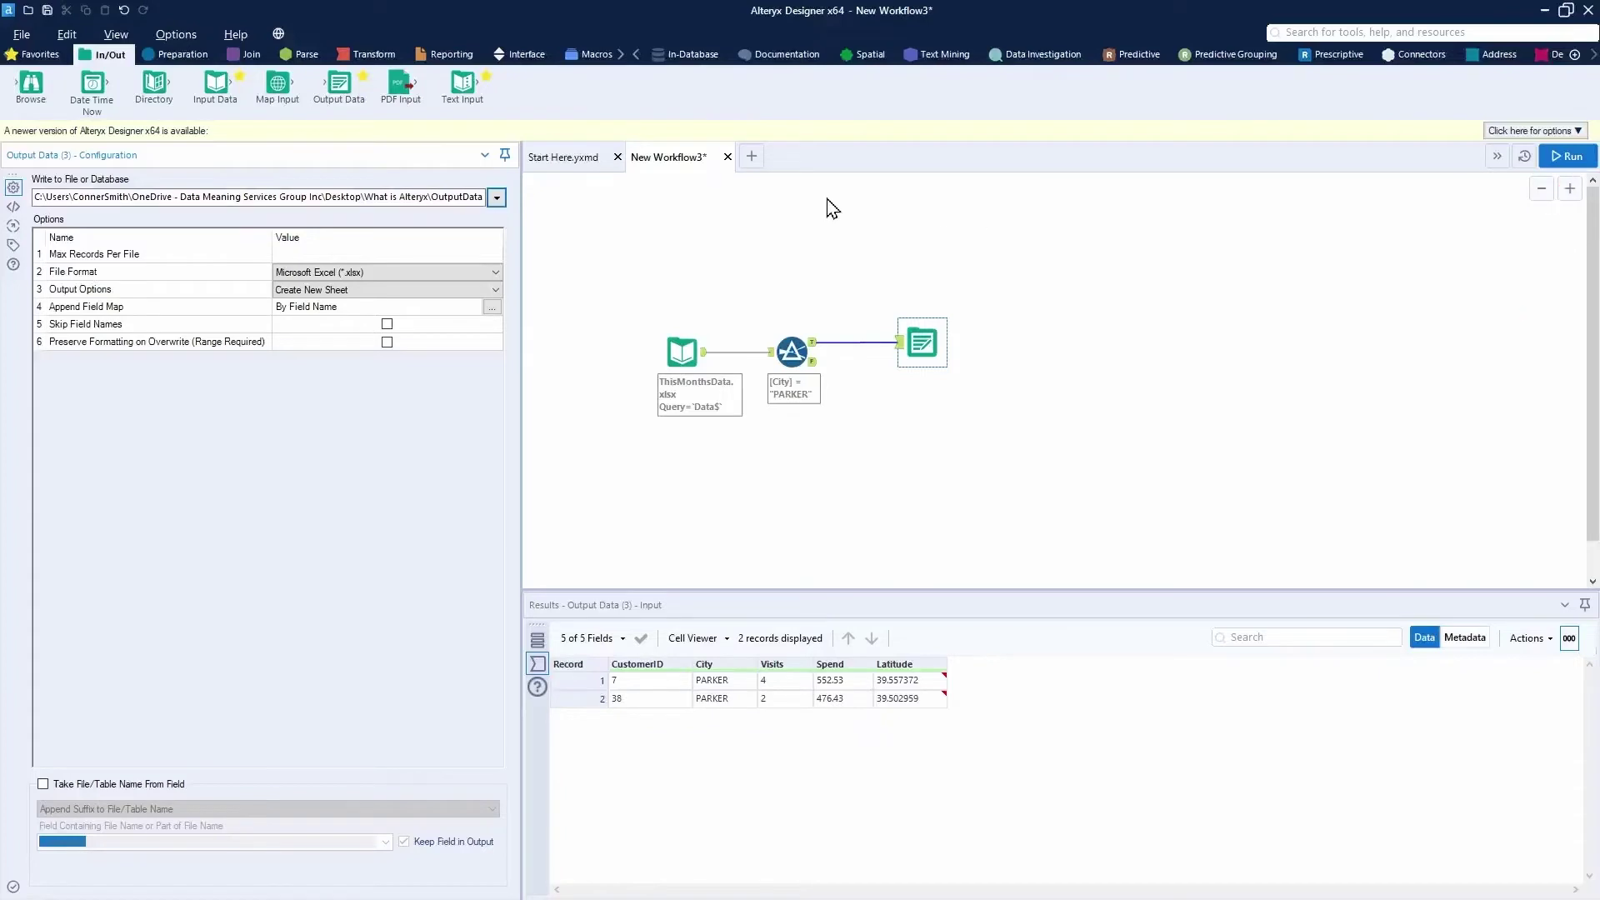
Run the workflow, writing the 2 PARKER records to OutputDataDemo.xlsx with 0 errors.
click(1573, 159)
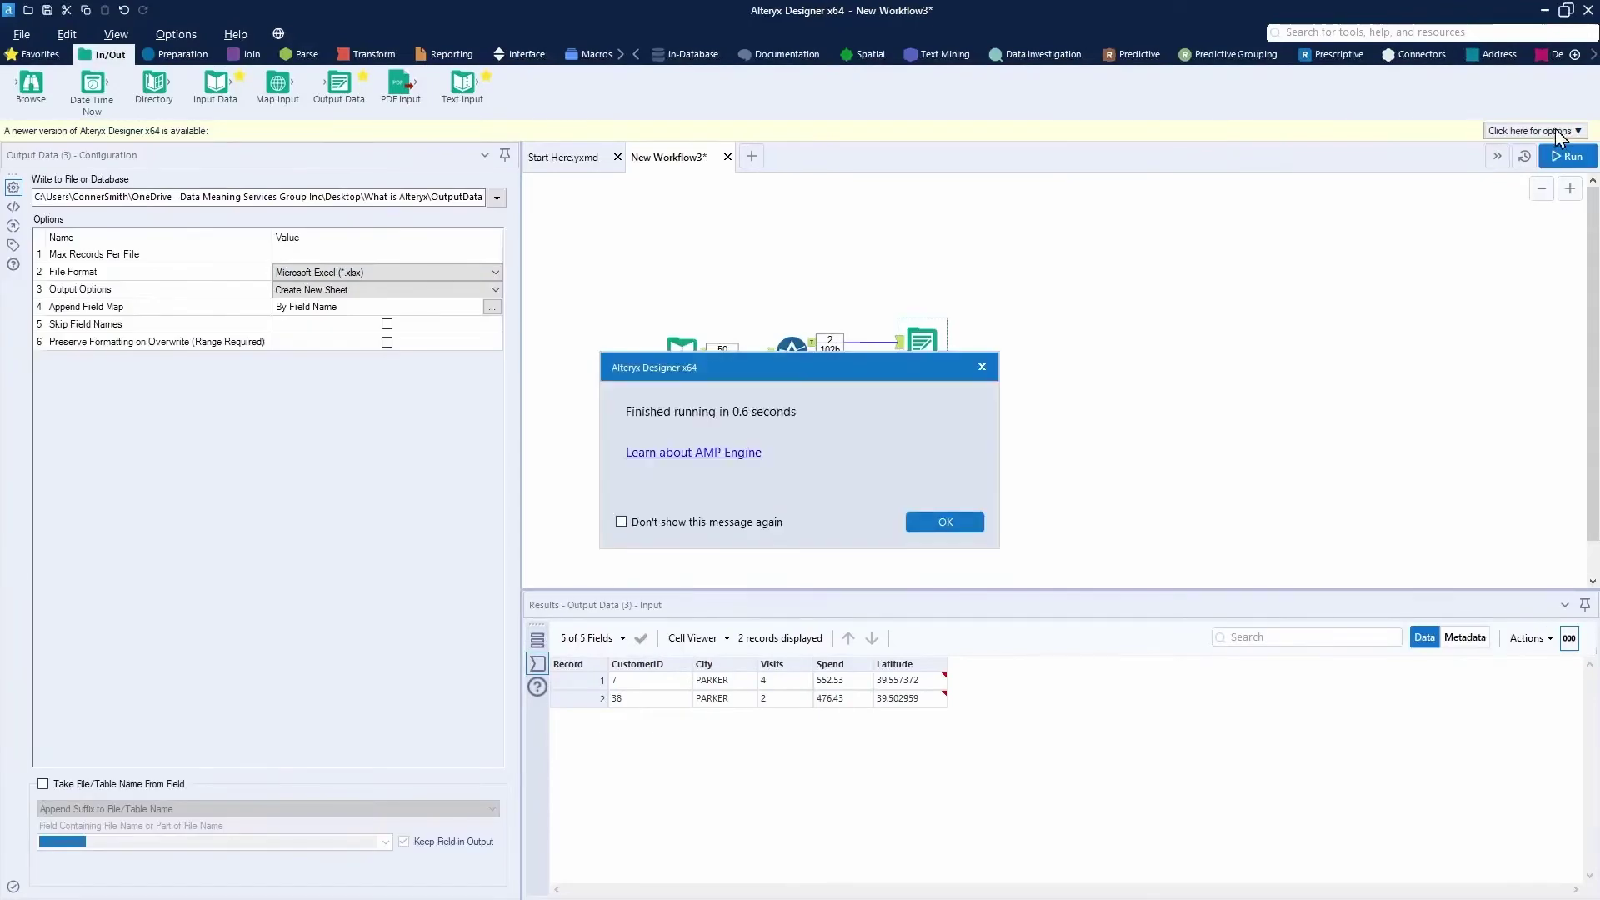
click(960, 526)
click(1086, 373)
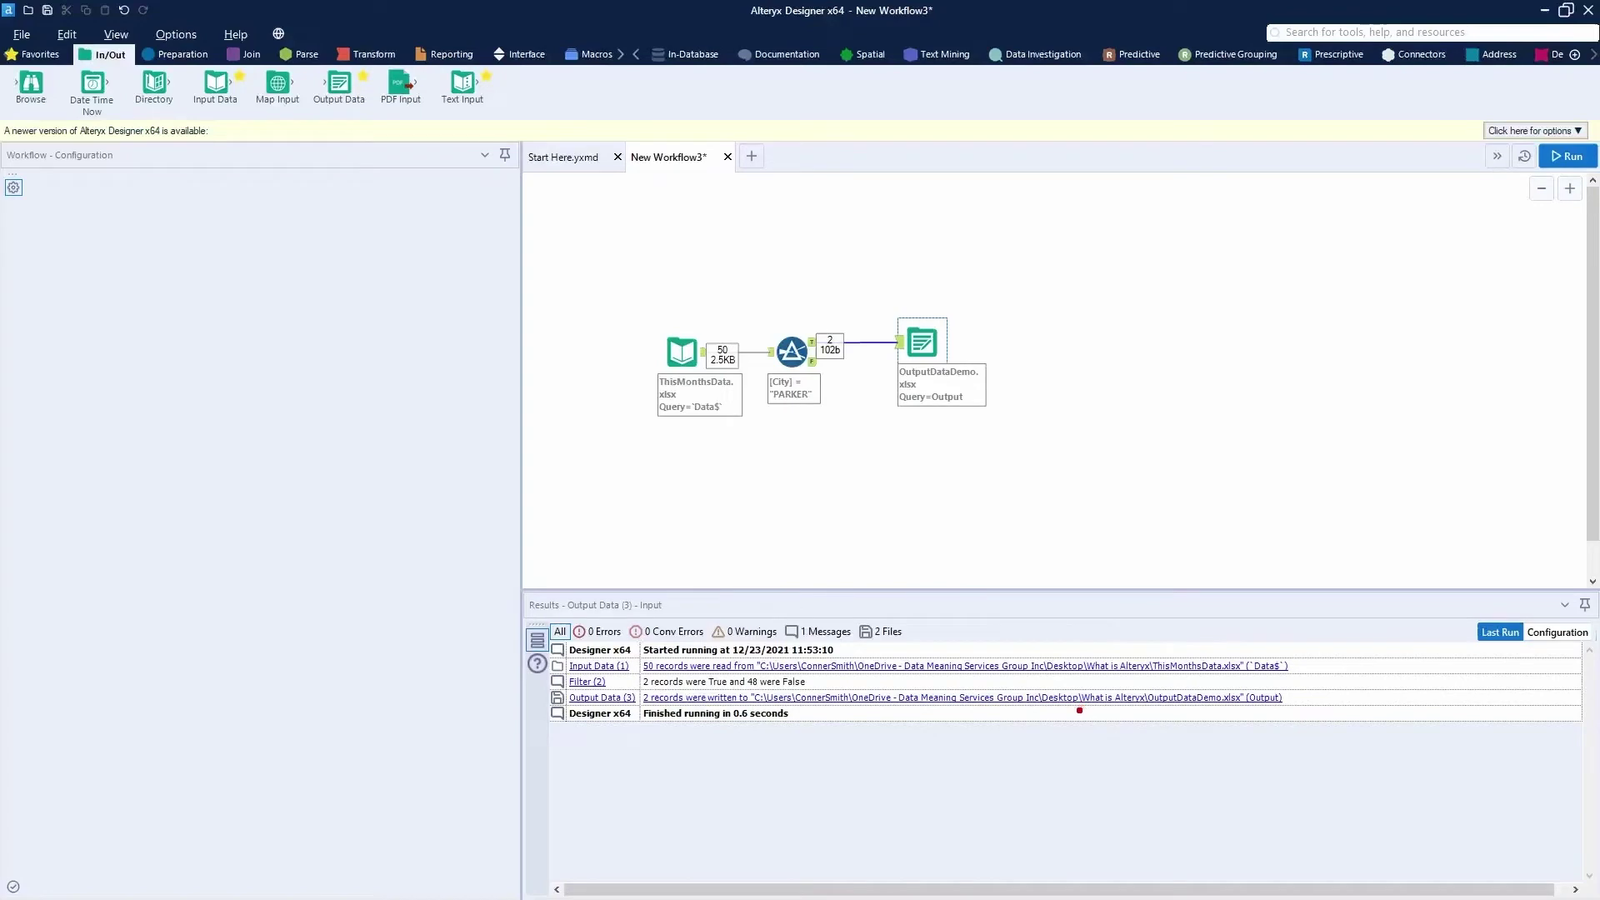
drag(1079, 710, 1297, 714)
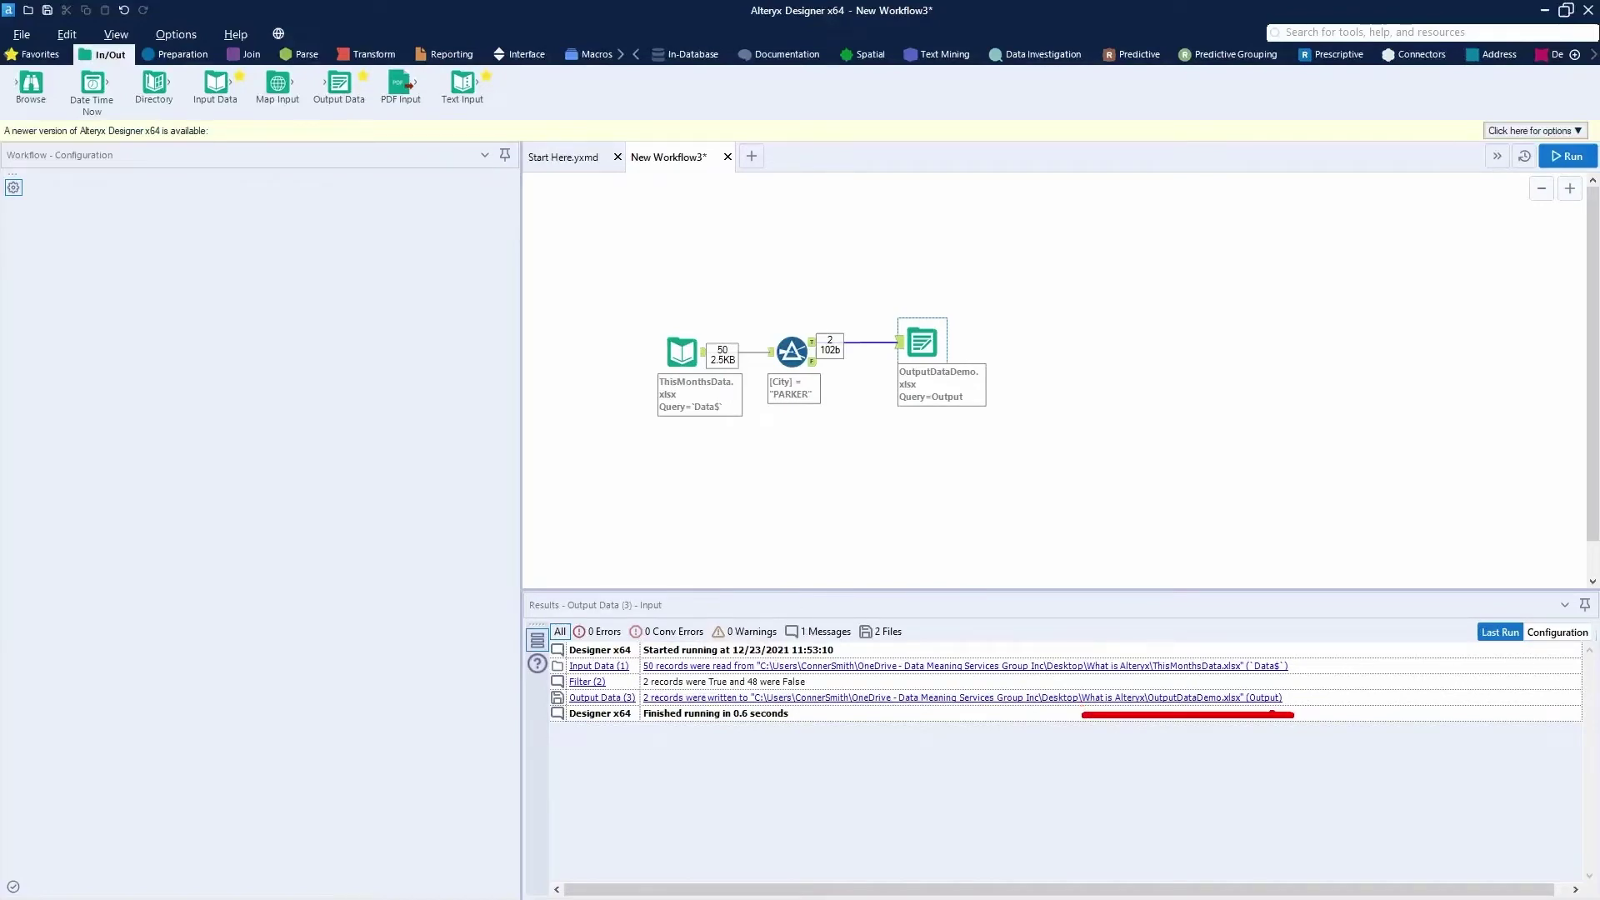
Rerun the workflow, which fails with 1 error because sheet 'Output' already exists.
key(Escape)
click(1267, 472)
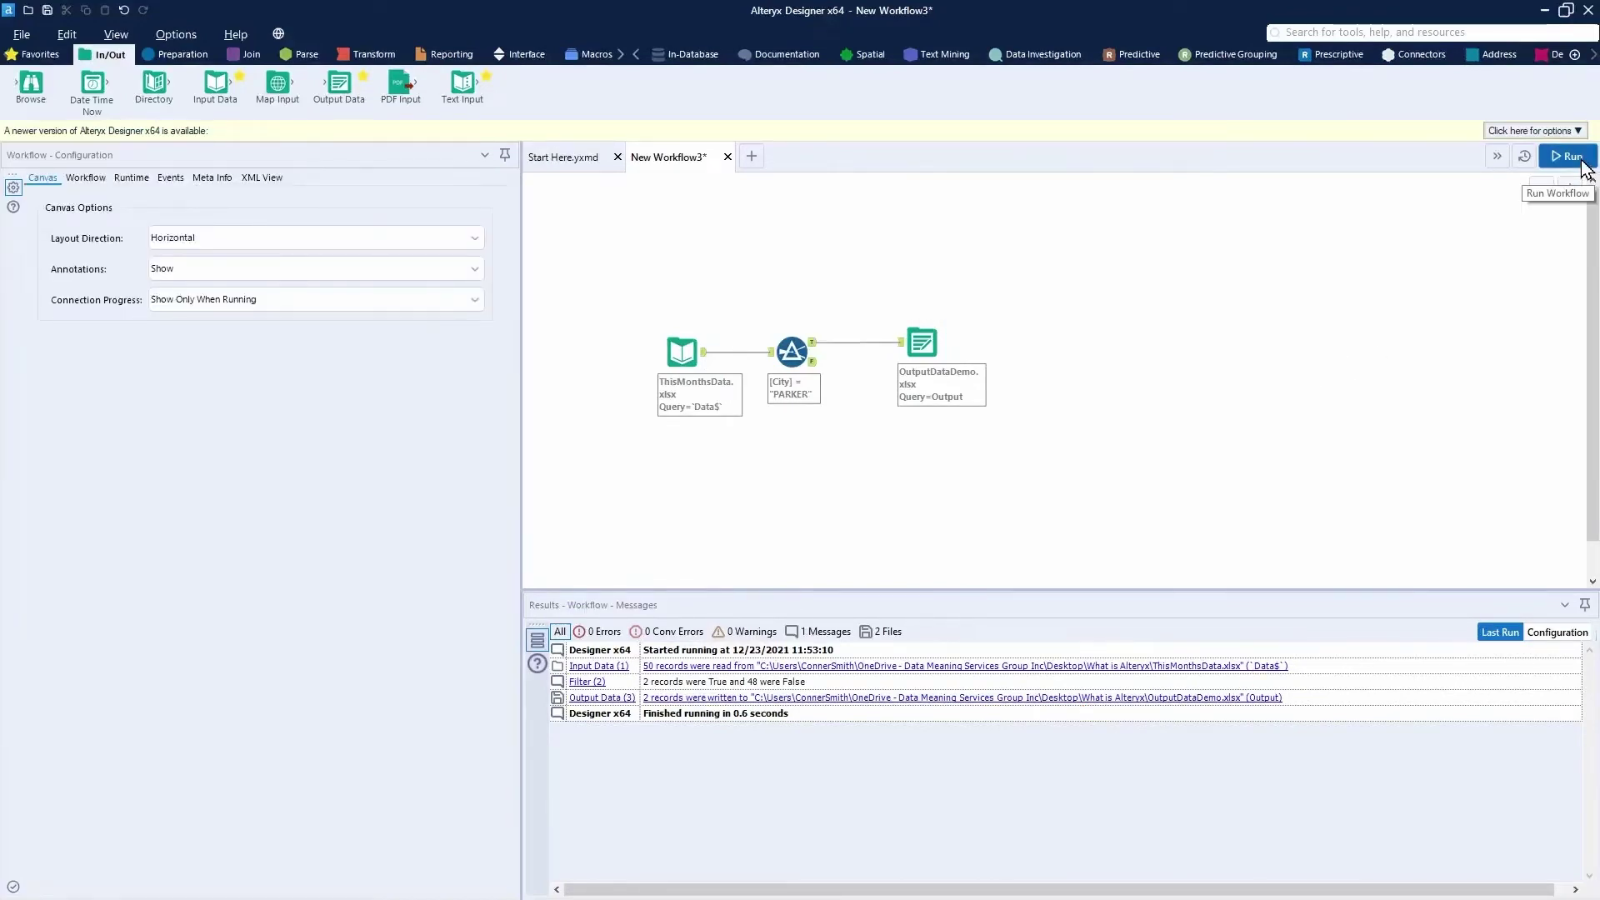
click(1582, 163)
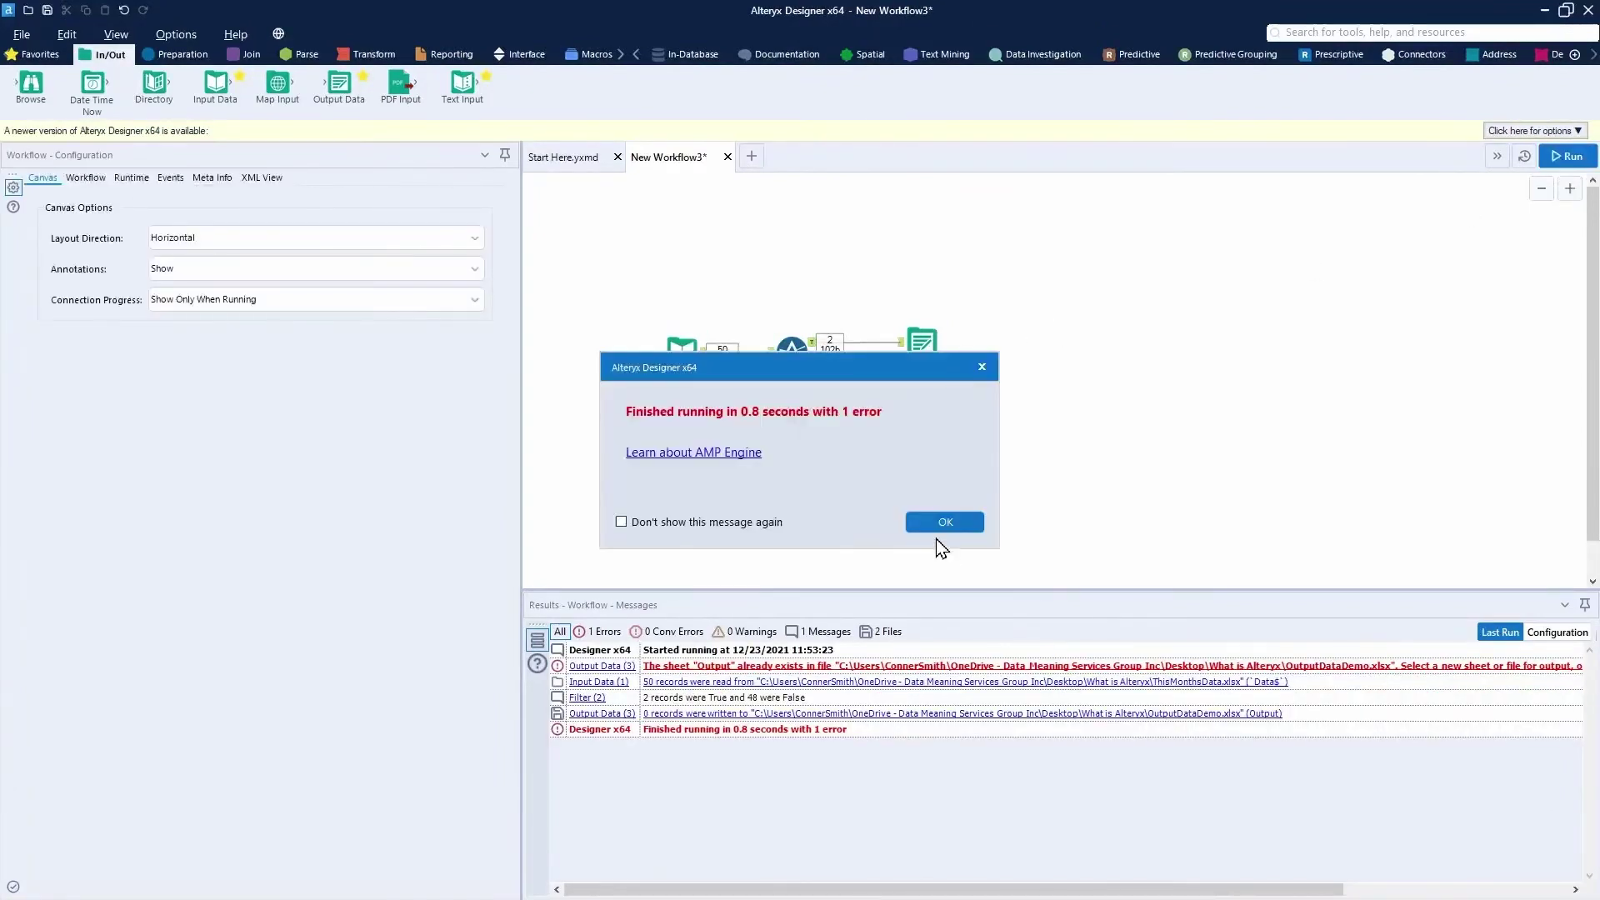
click(944, 538)
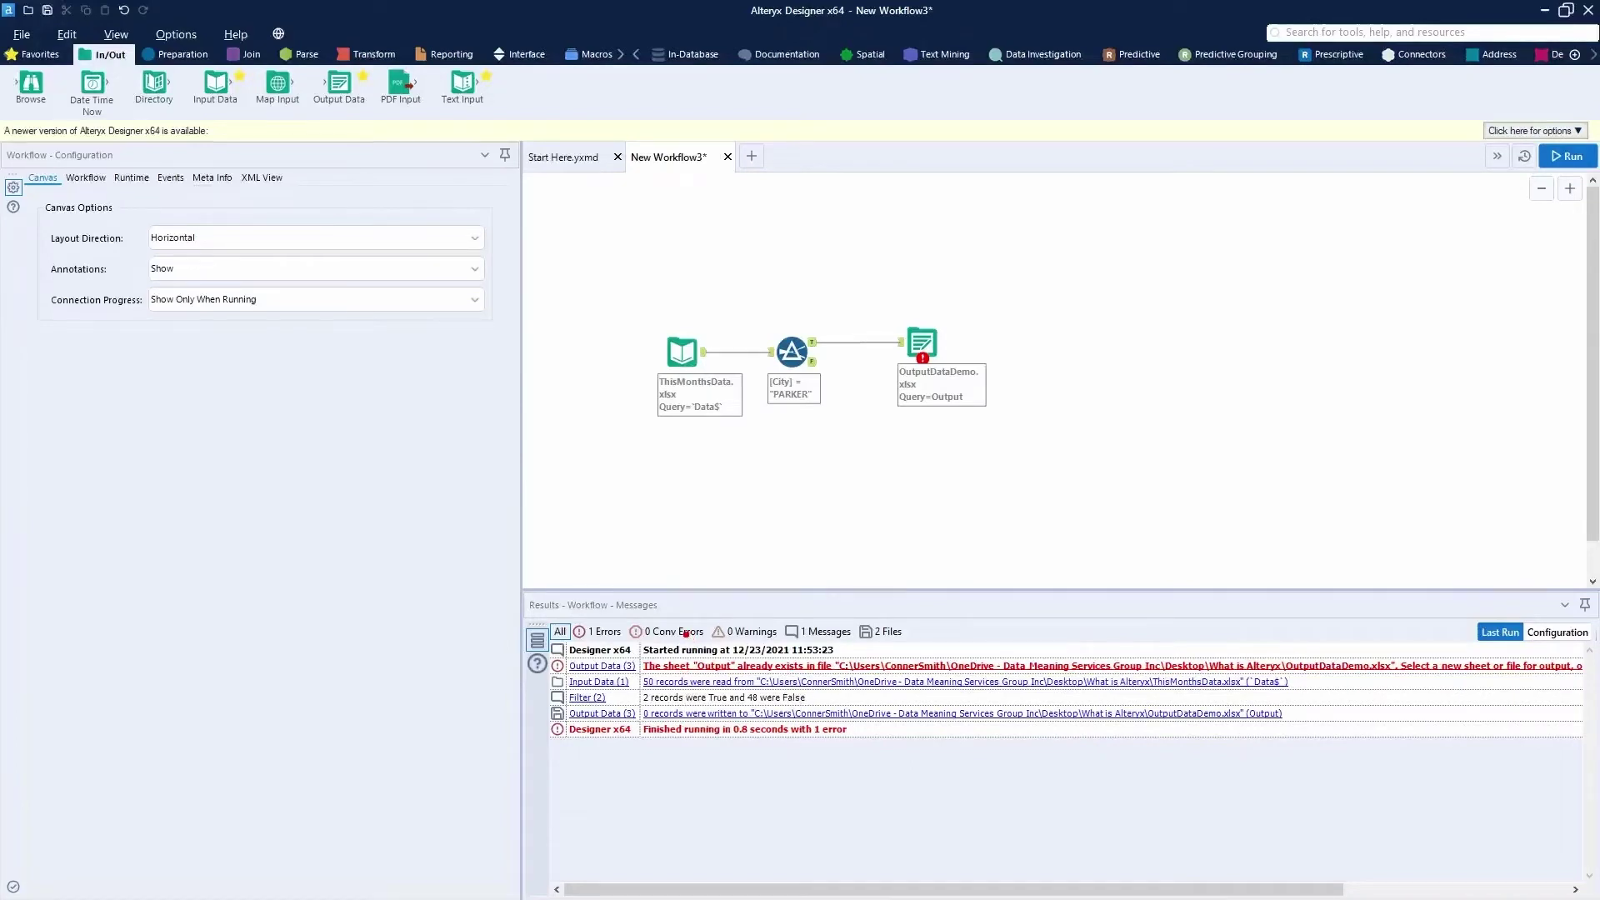
mouse_move(685, 634)
mouse_down()
mouse_move(748, 685)
mouse_move(833, 673)
mouse_up()
Set the Output Data tool's Output Options to 'Overwrite Sheet or Range'.
click(921, 345)
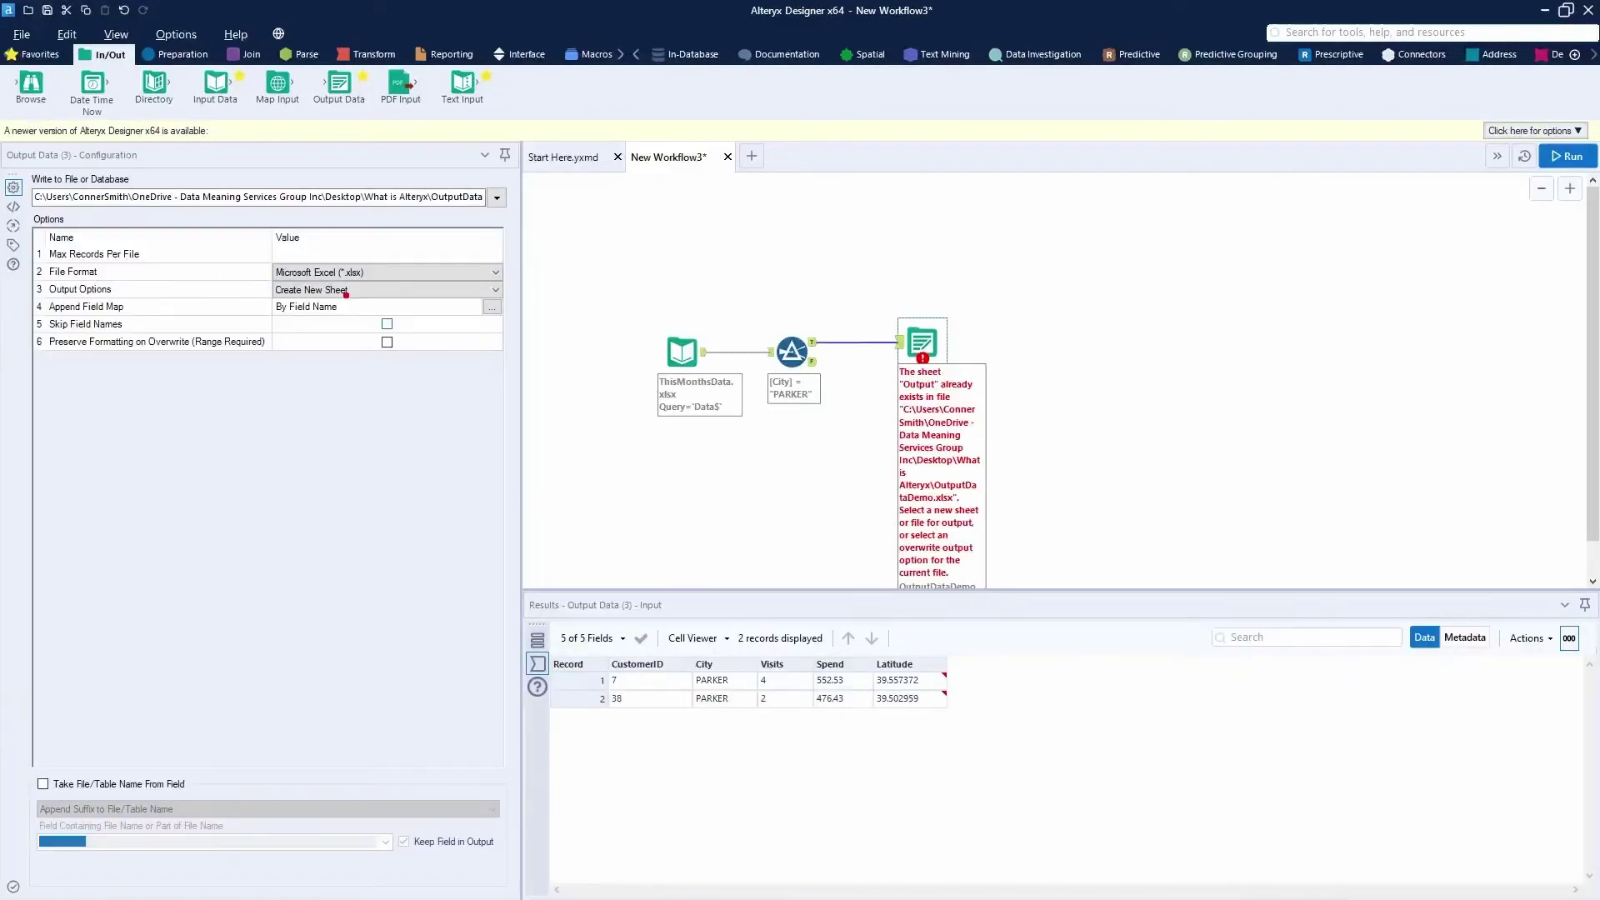
drag(343, 298, 402, 381)
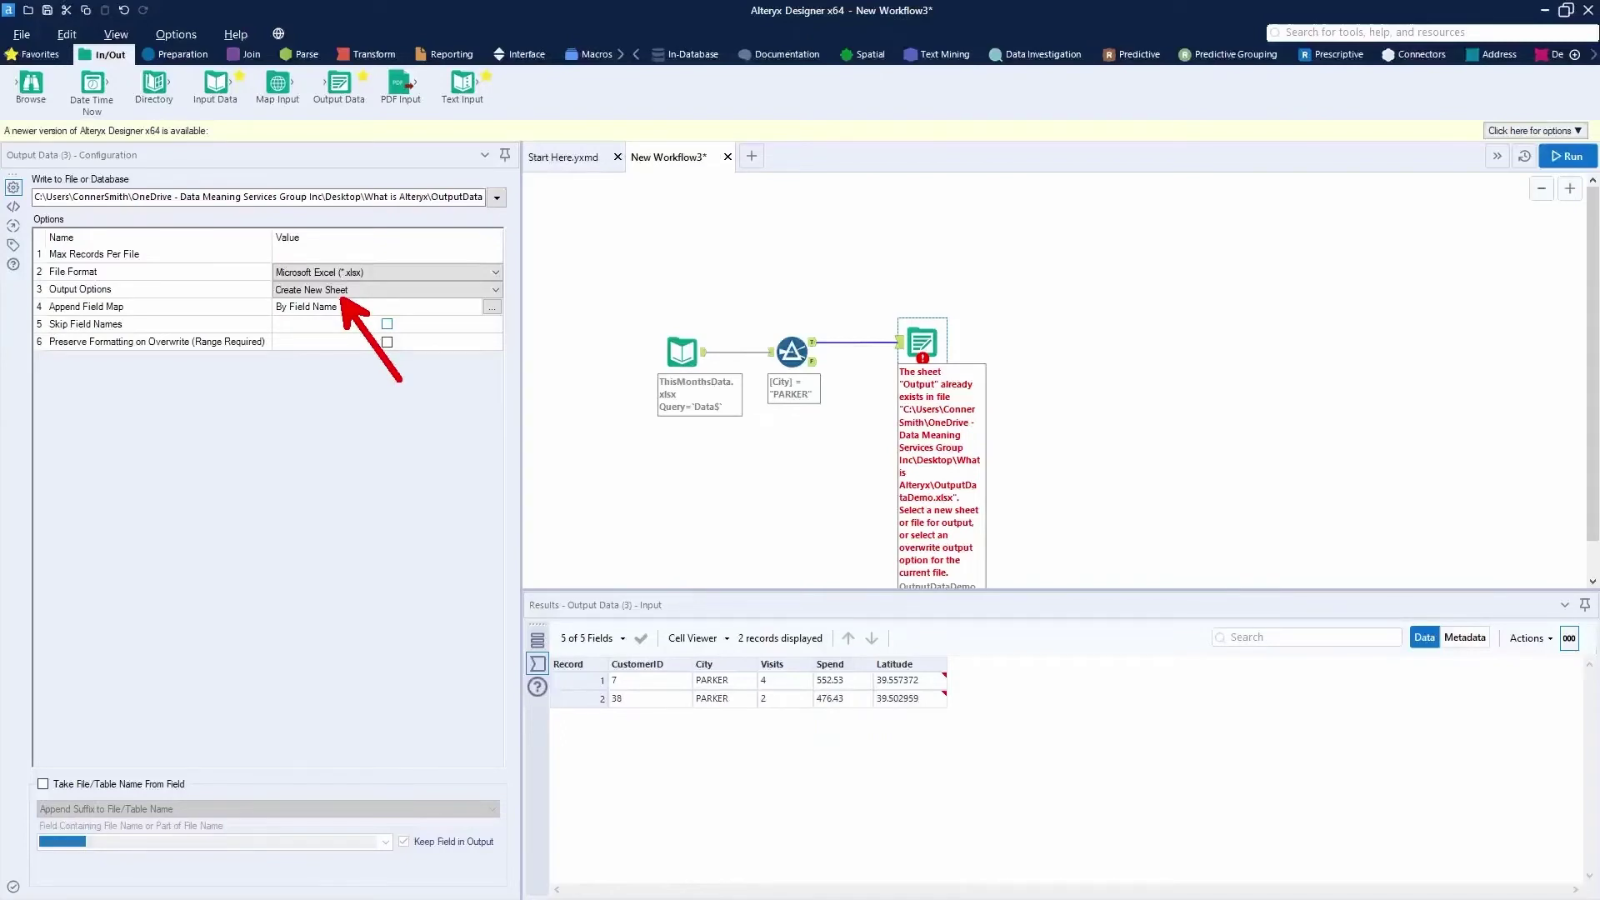
click(145, 370)
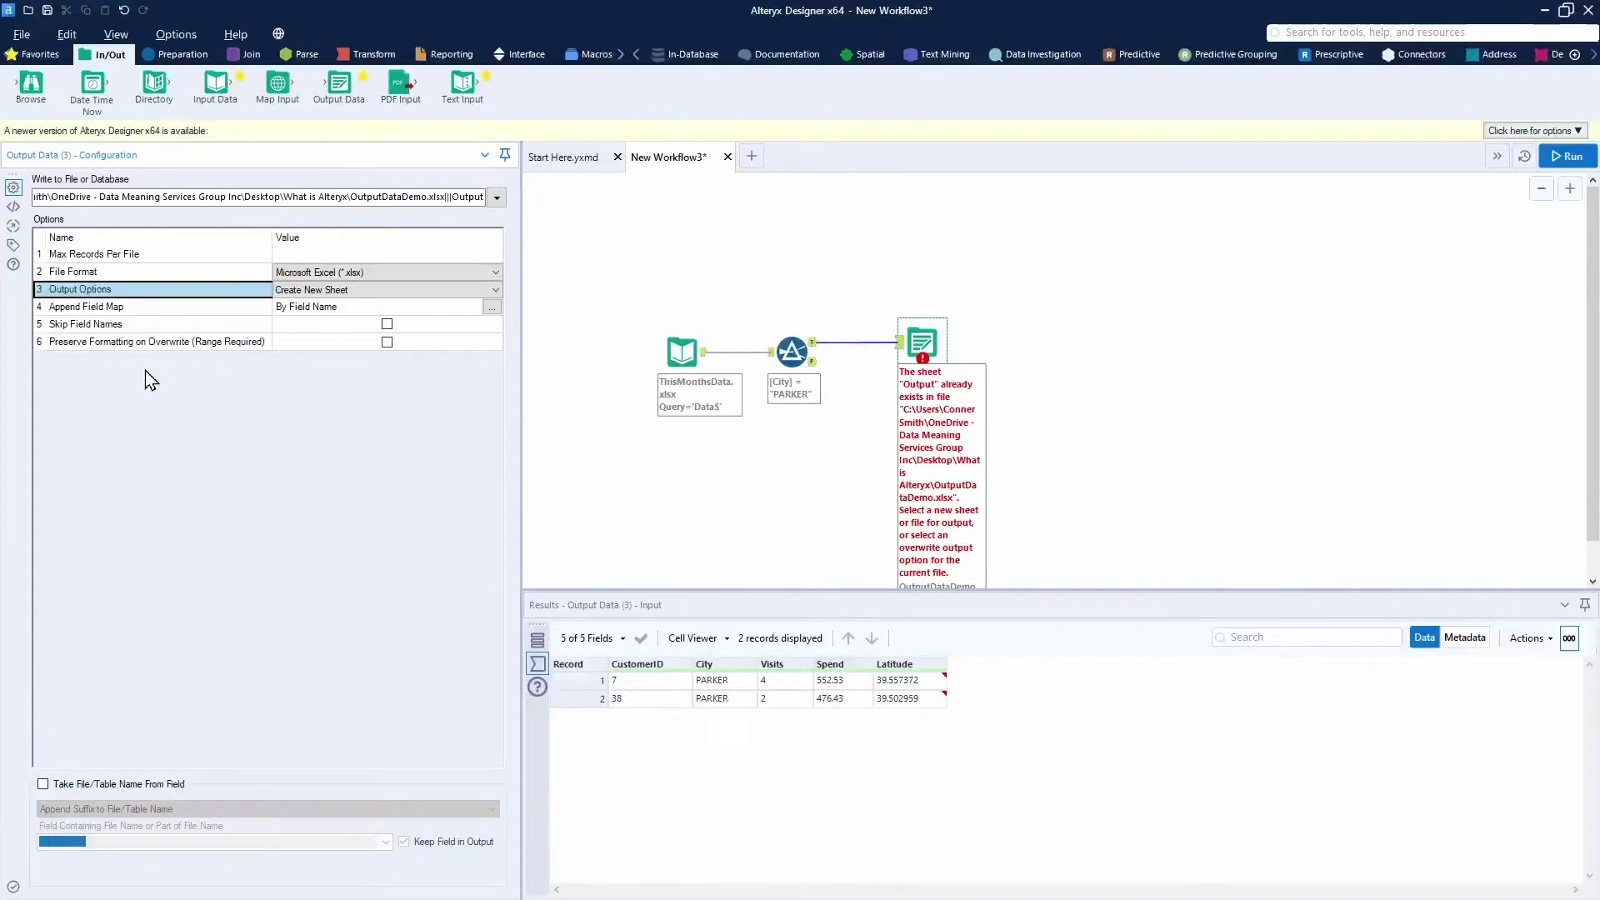
click(497, 289)
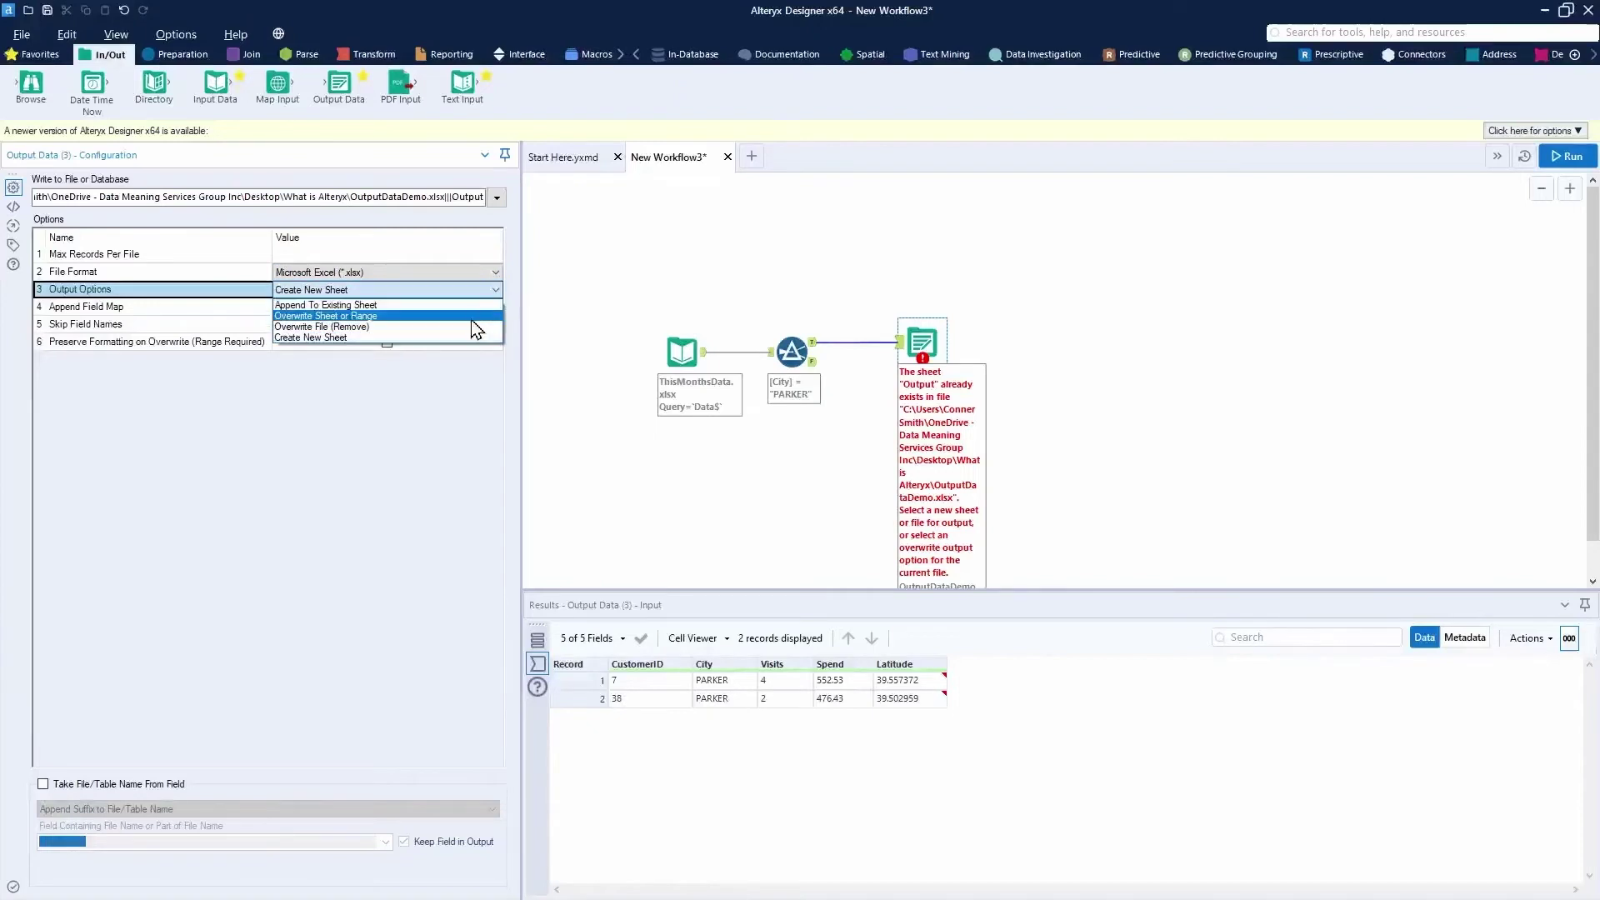
click(471, 316)
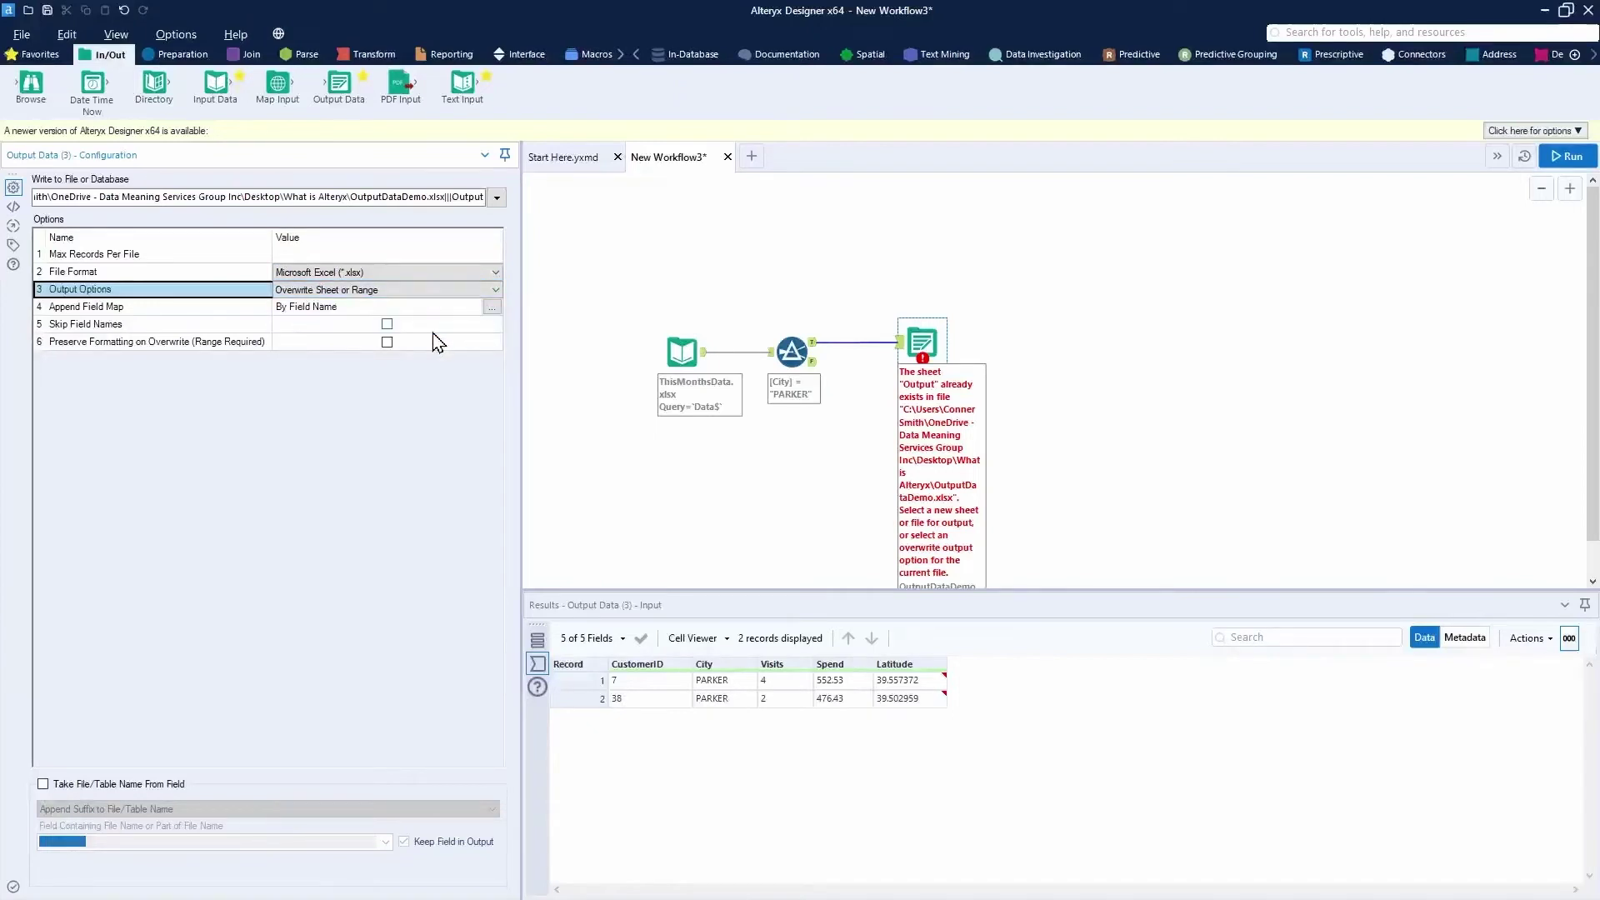
Rerun the workflow so it writes the 2 records to OutputDataDemo.xlsx without errors.
click(1561, 158)
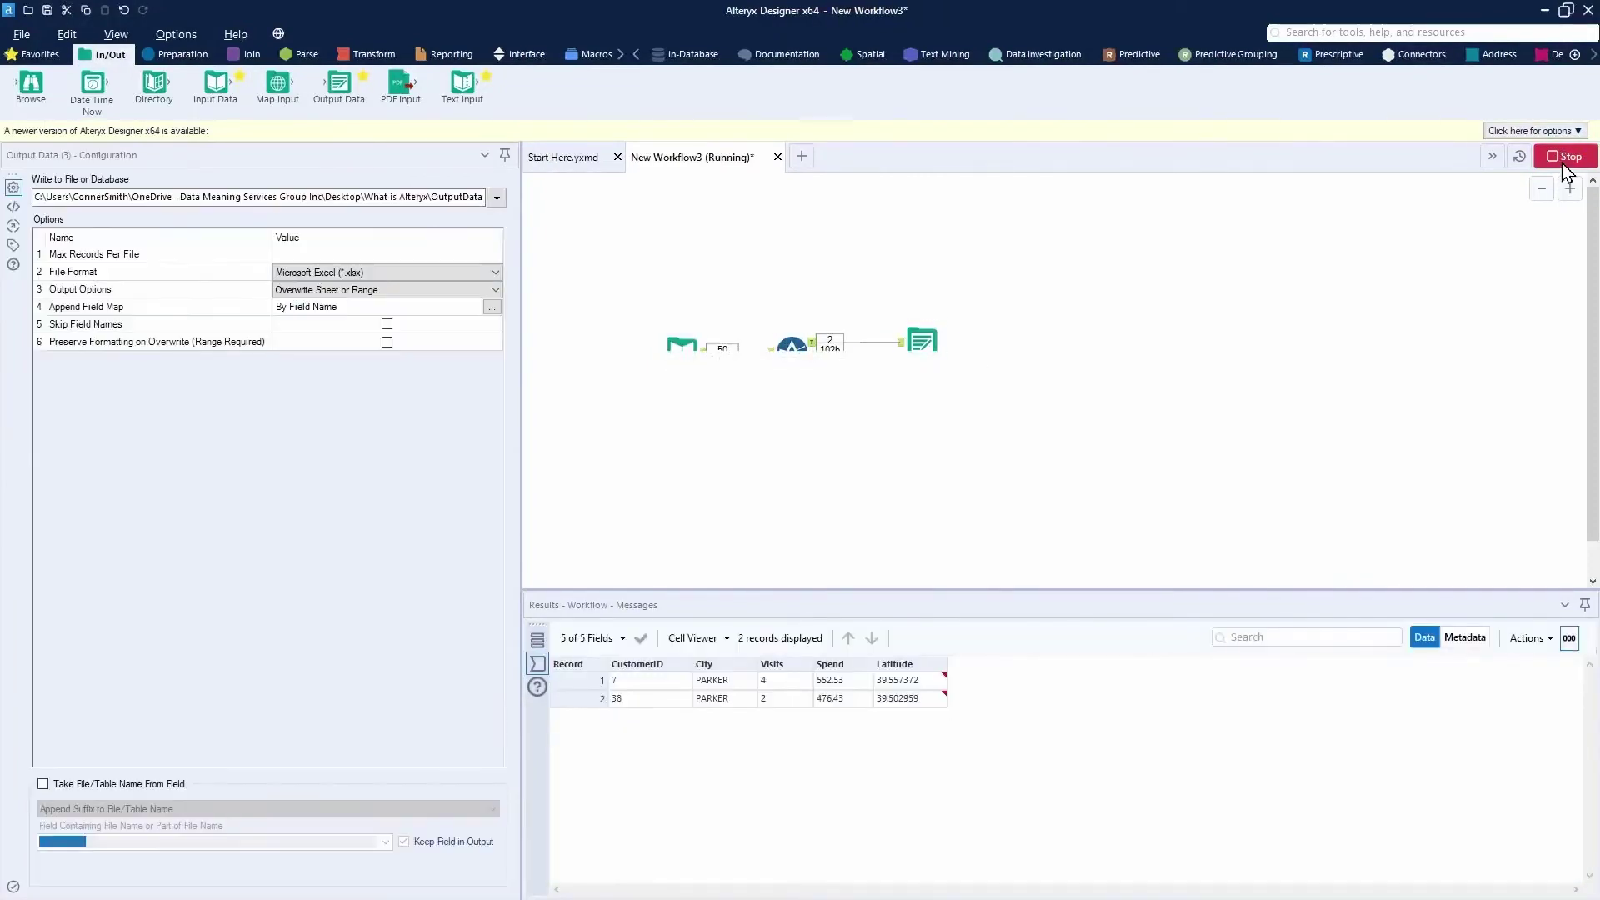
click(966, 525)
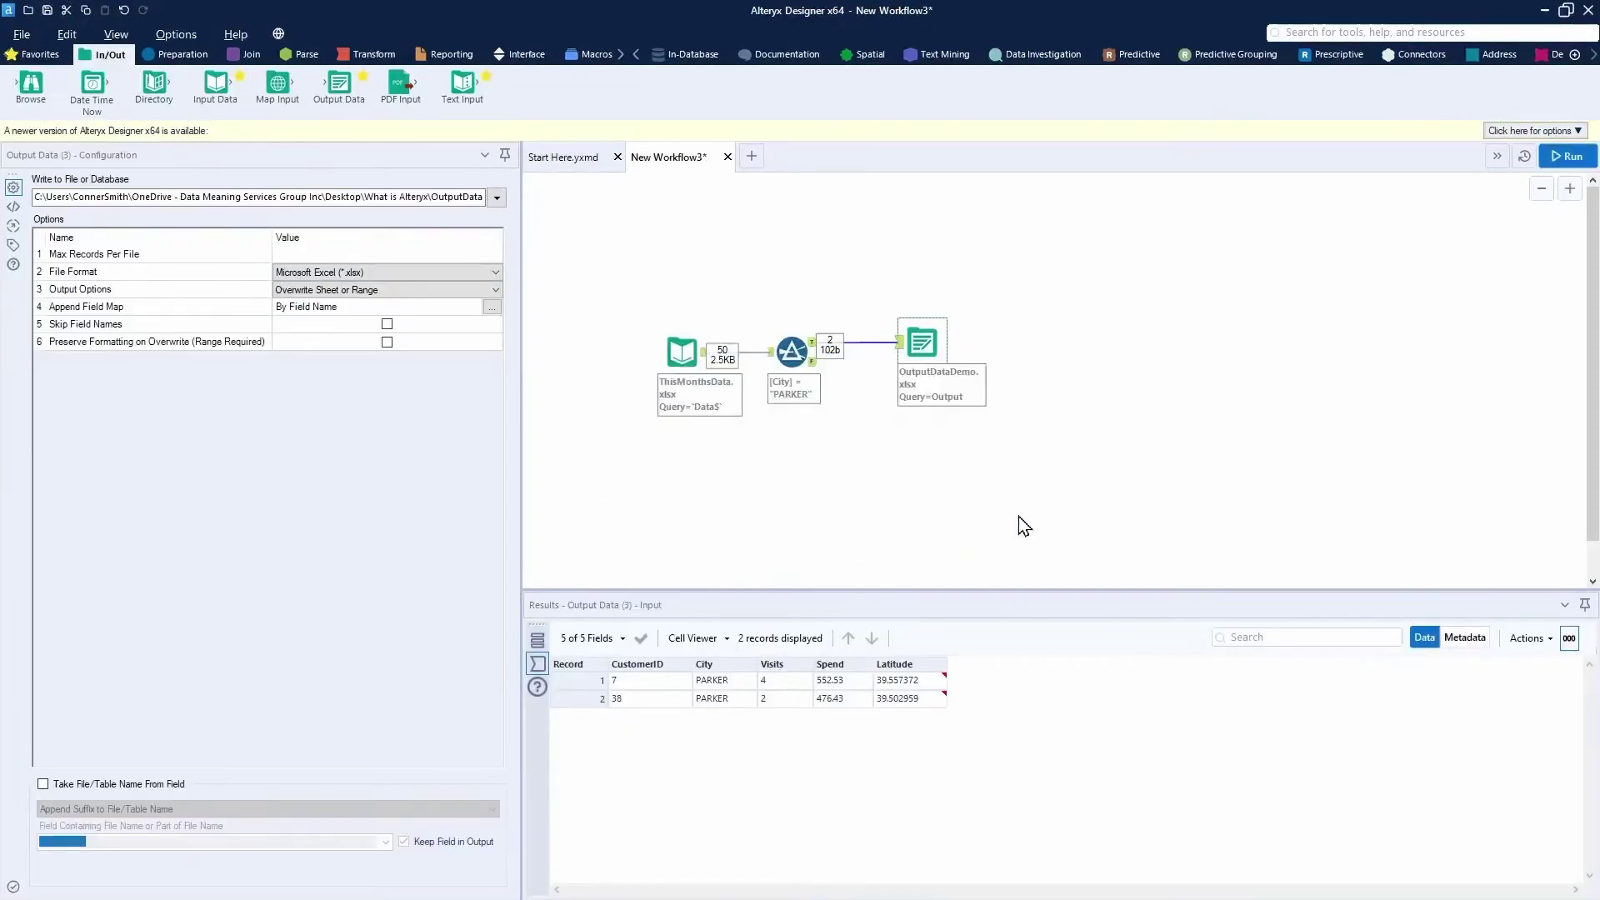
click(1018, 525)
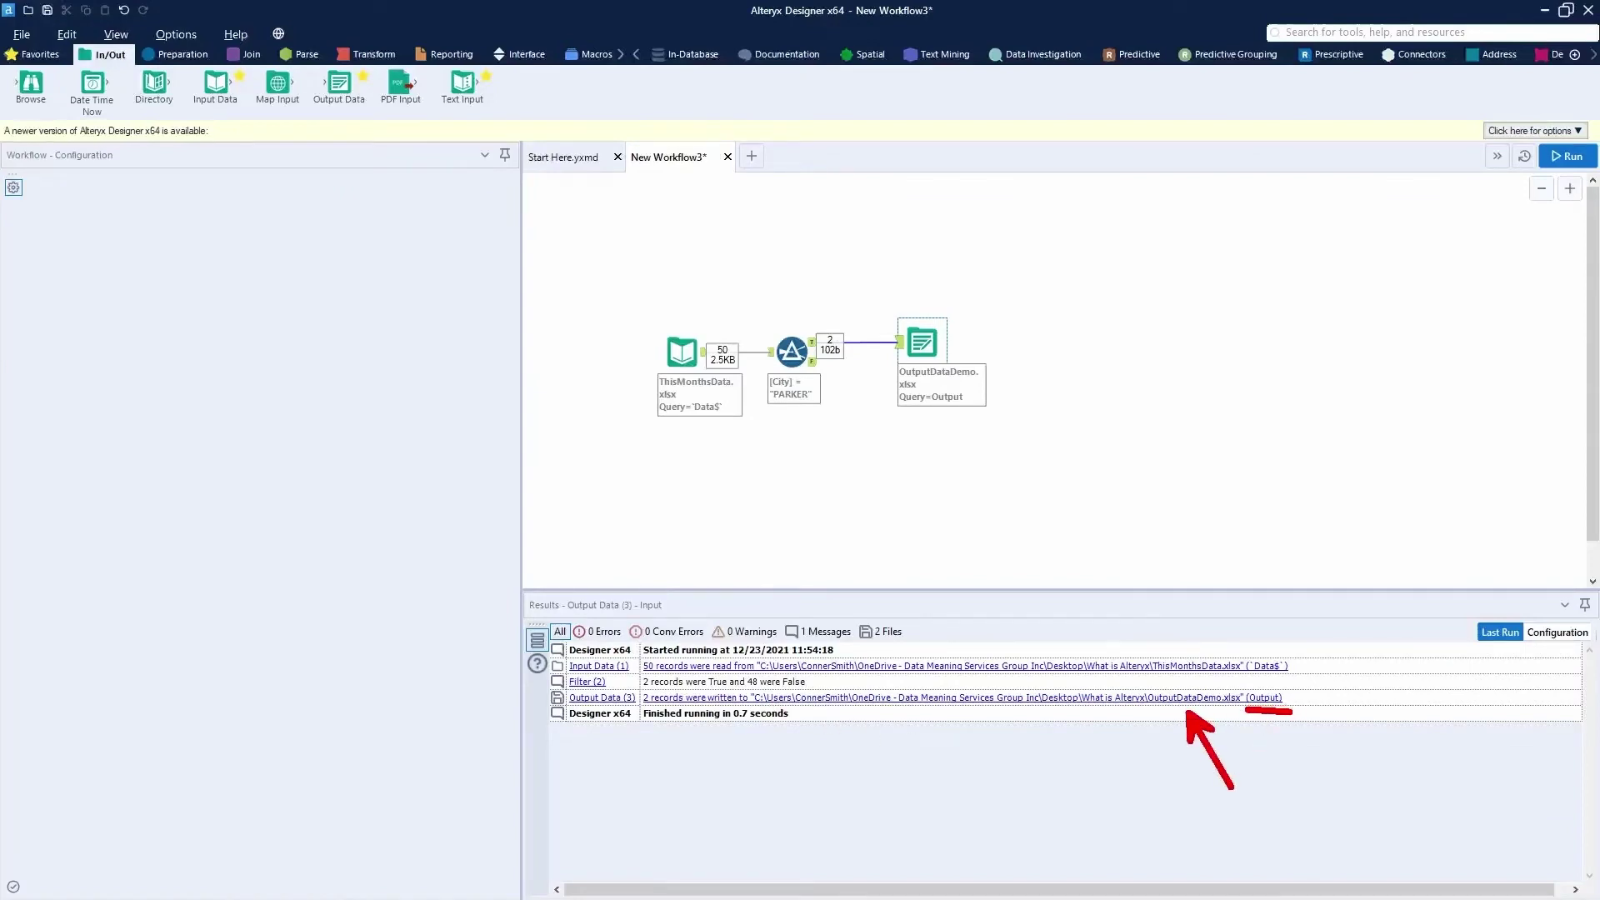
click(1222, 715)
Open OutputDataDemo.xlsx in Excel and review the two PARKER rows (Spend 552.53 and 476.43).
click(1229, 700)
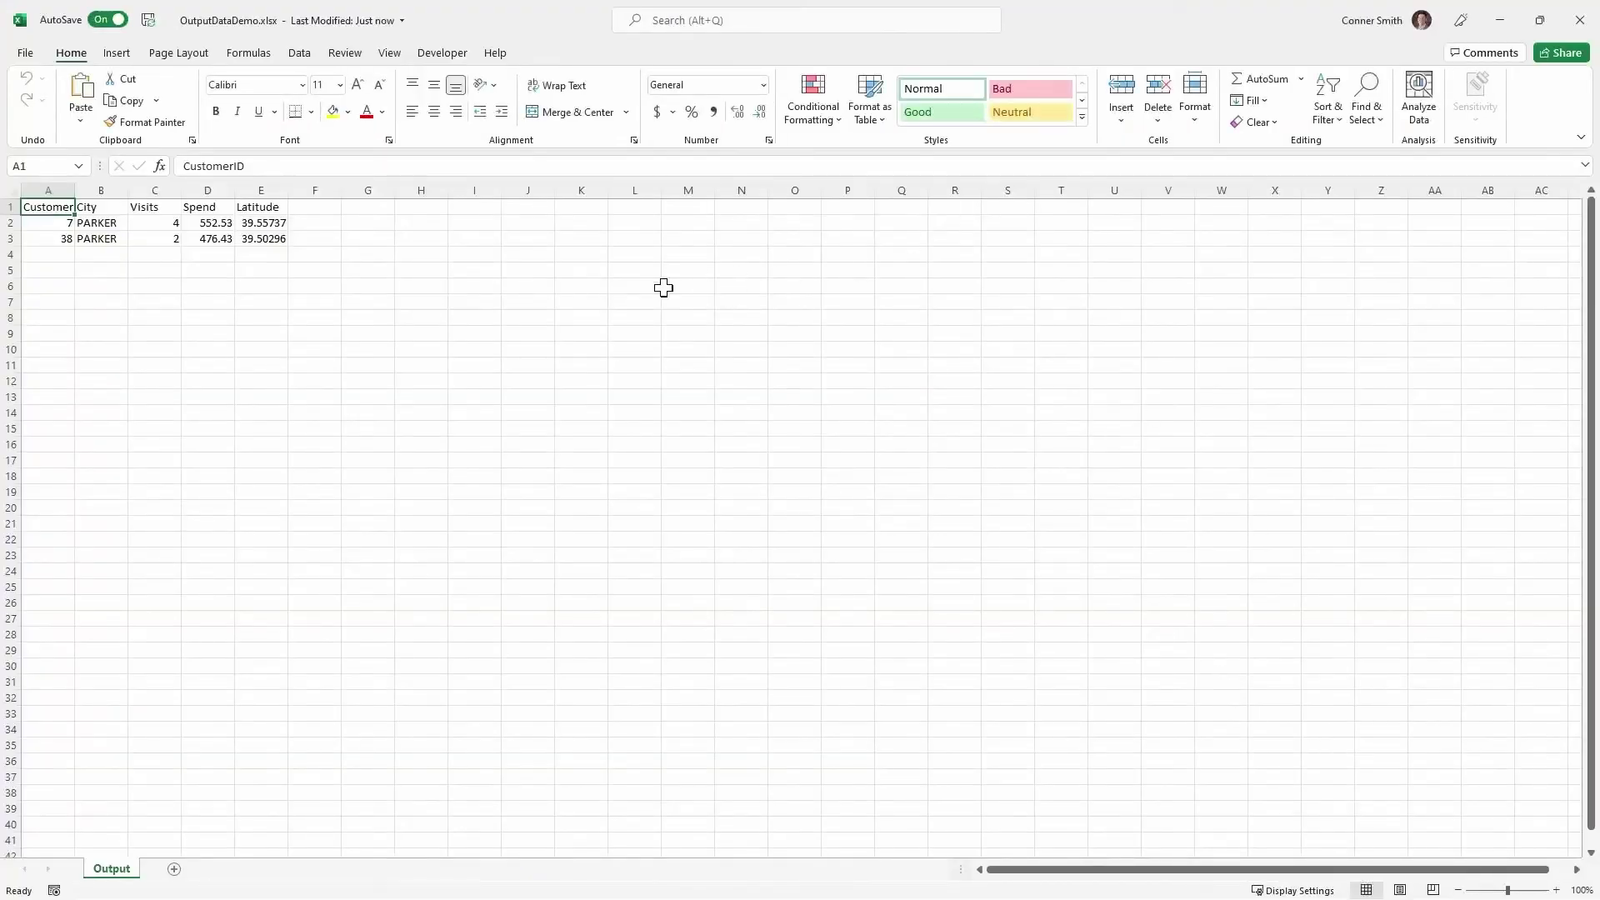
click(902, 333)
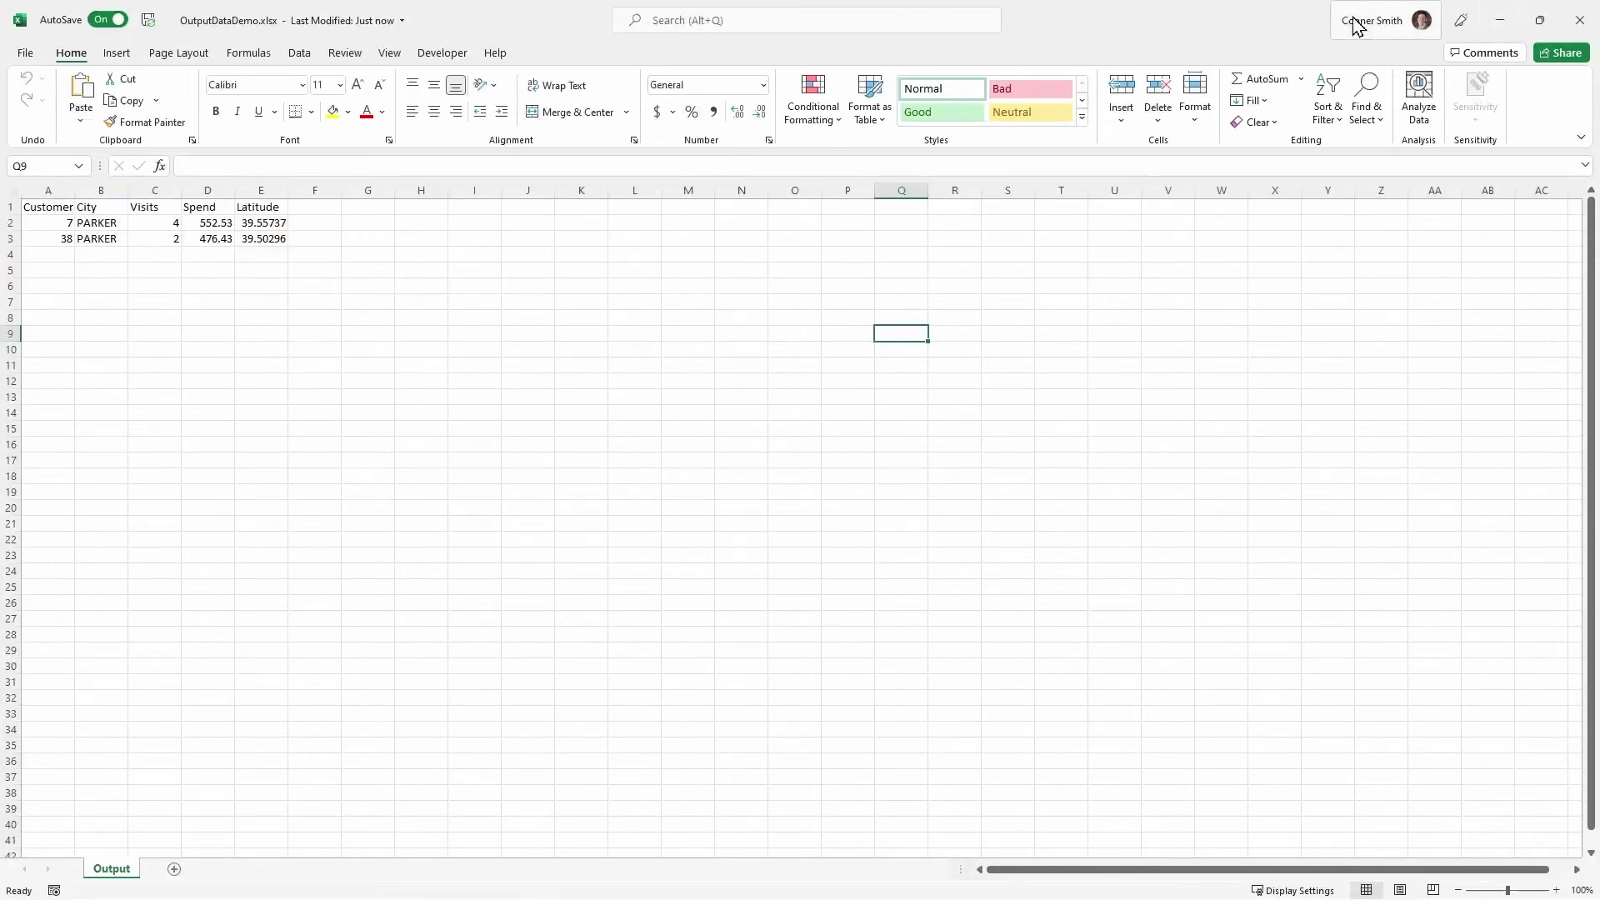
Rerun with the workbook still open, getting a file-in-use error for OutputDataDemo.xlsx, then return to Excel.
double_click(1311, 21)
drag(1259, 15, 671, 211)
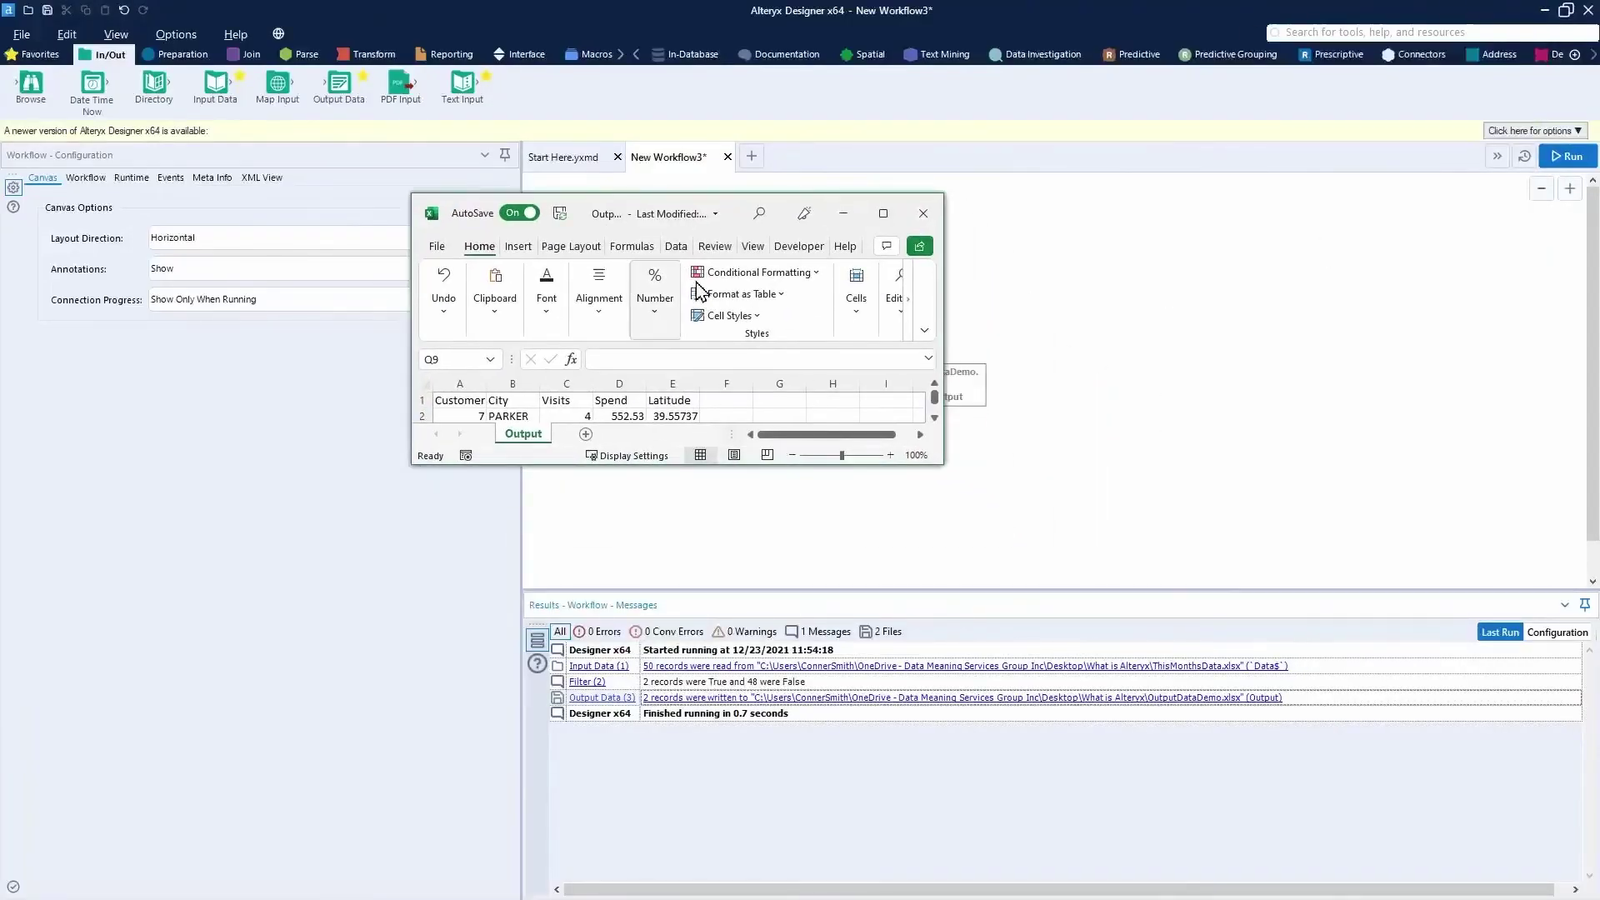
click(1567, 155)
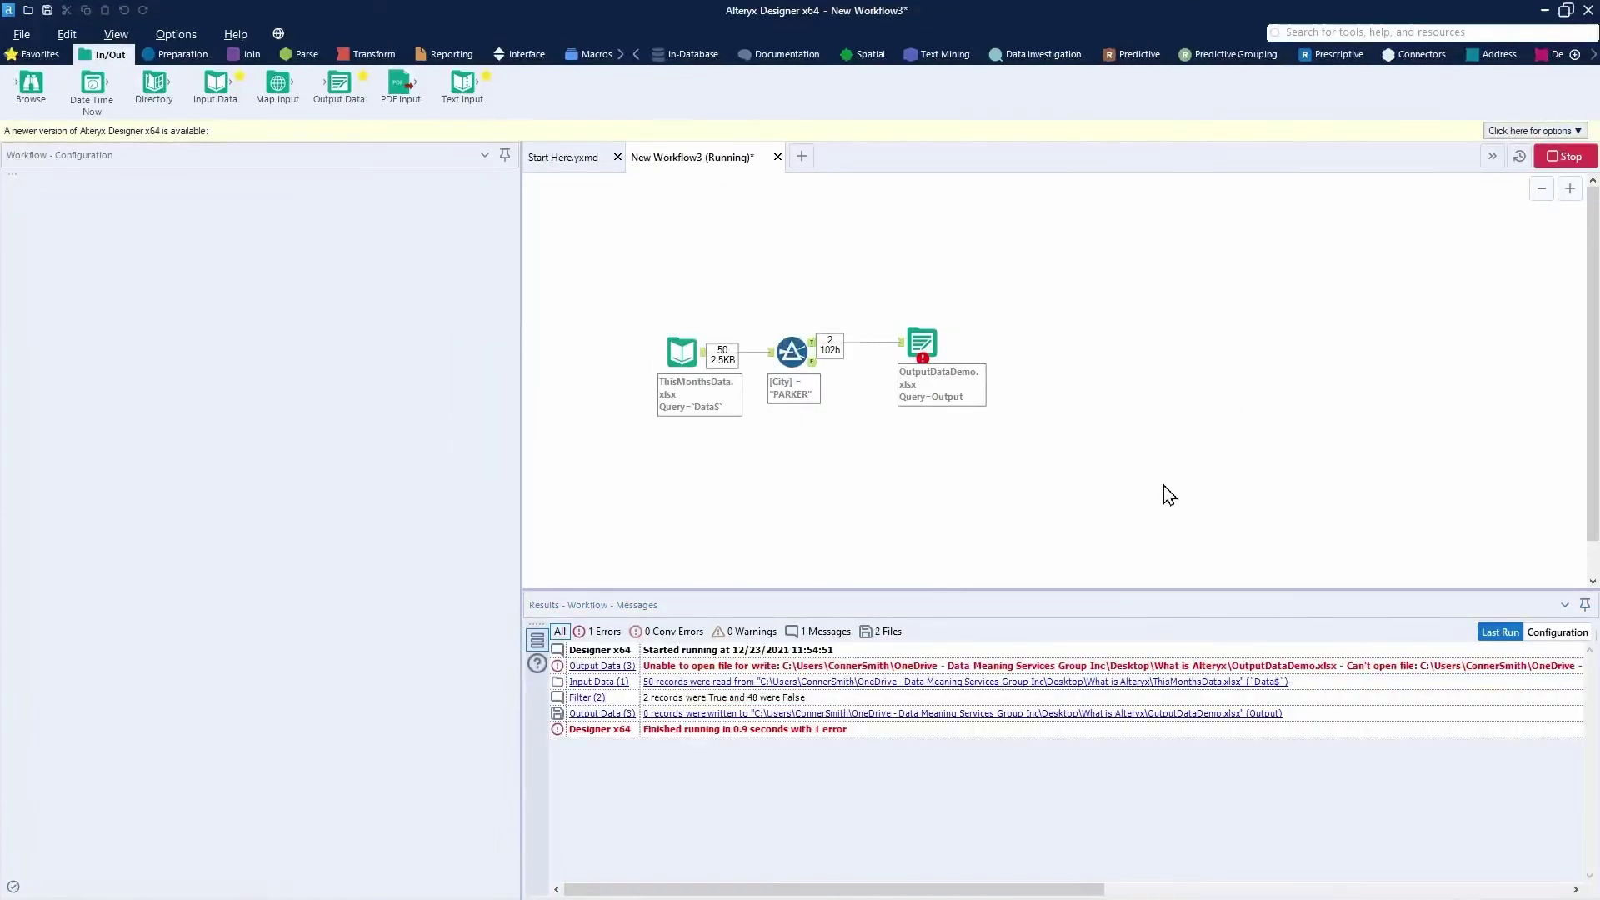
click(932, 528)
drag(999, 889, 1464, 871)
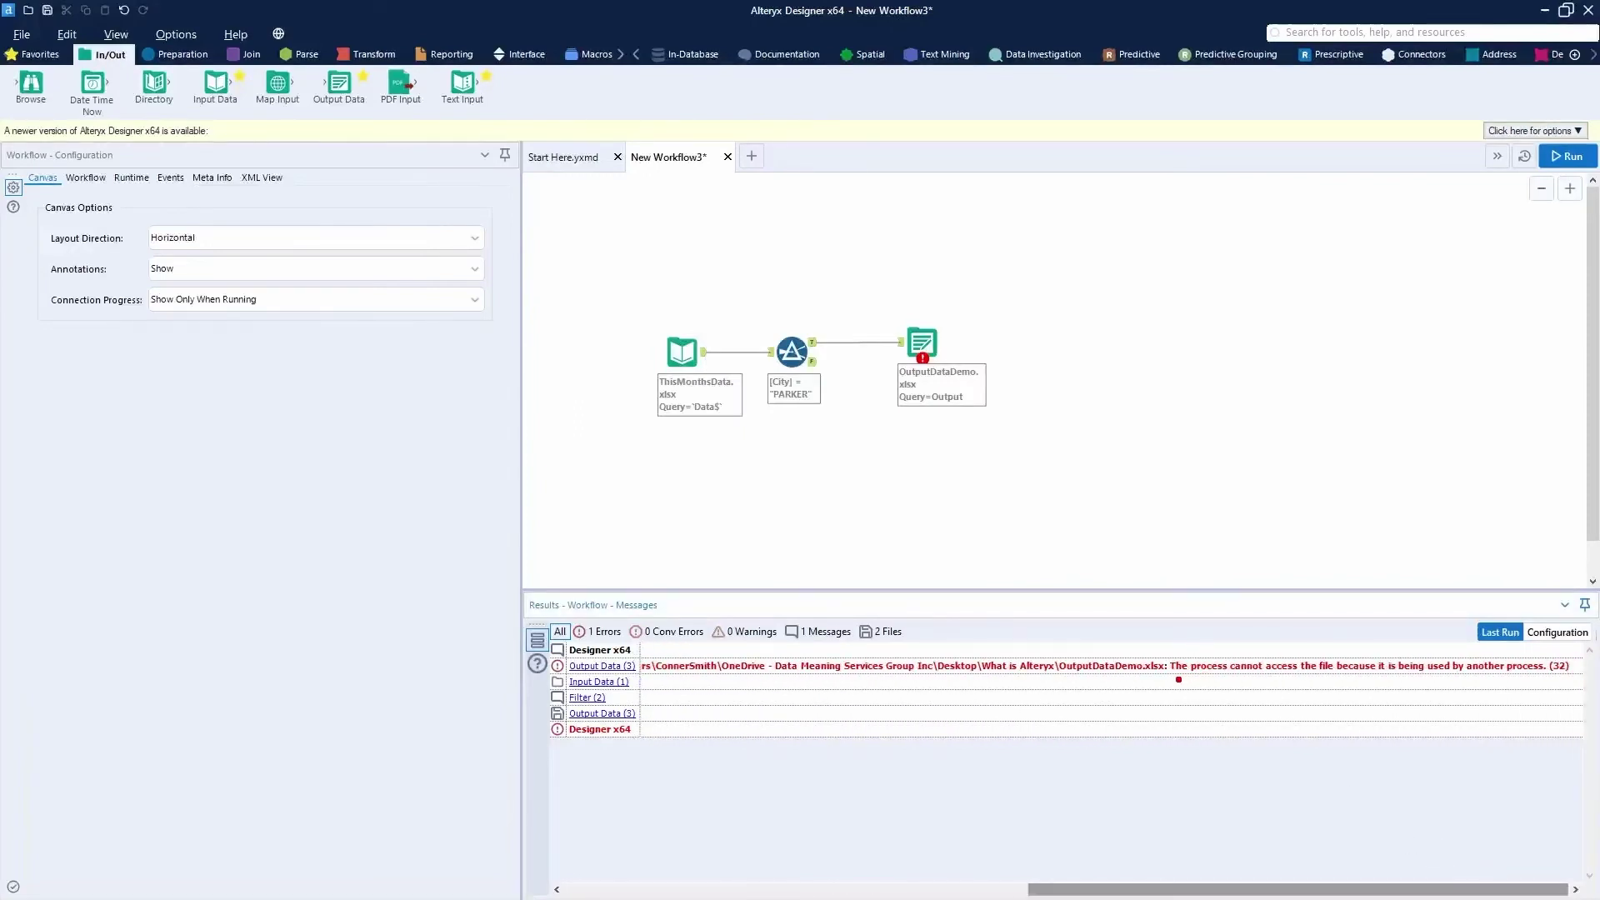
drag(1169, 677, 1548, 679)
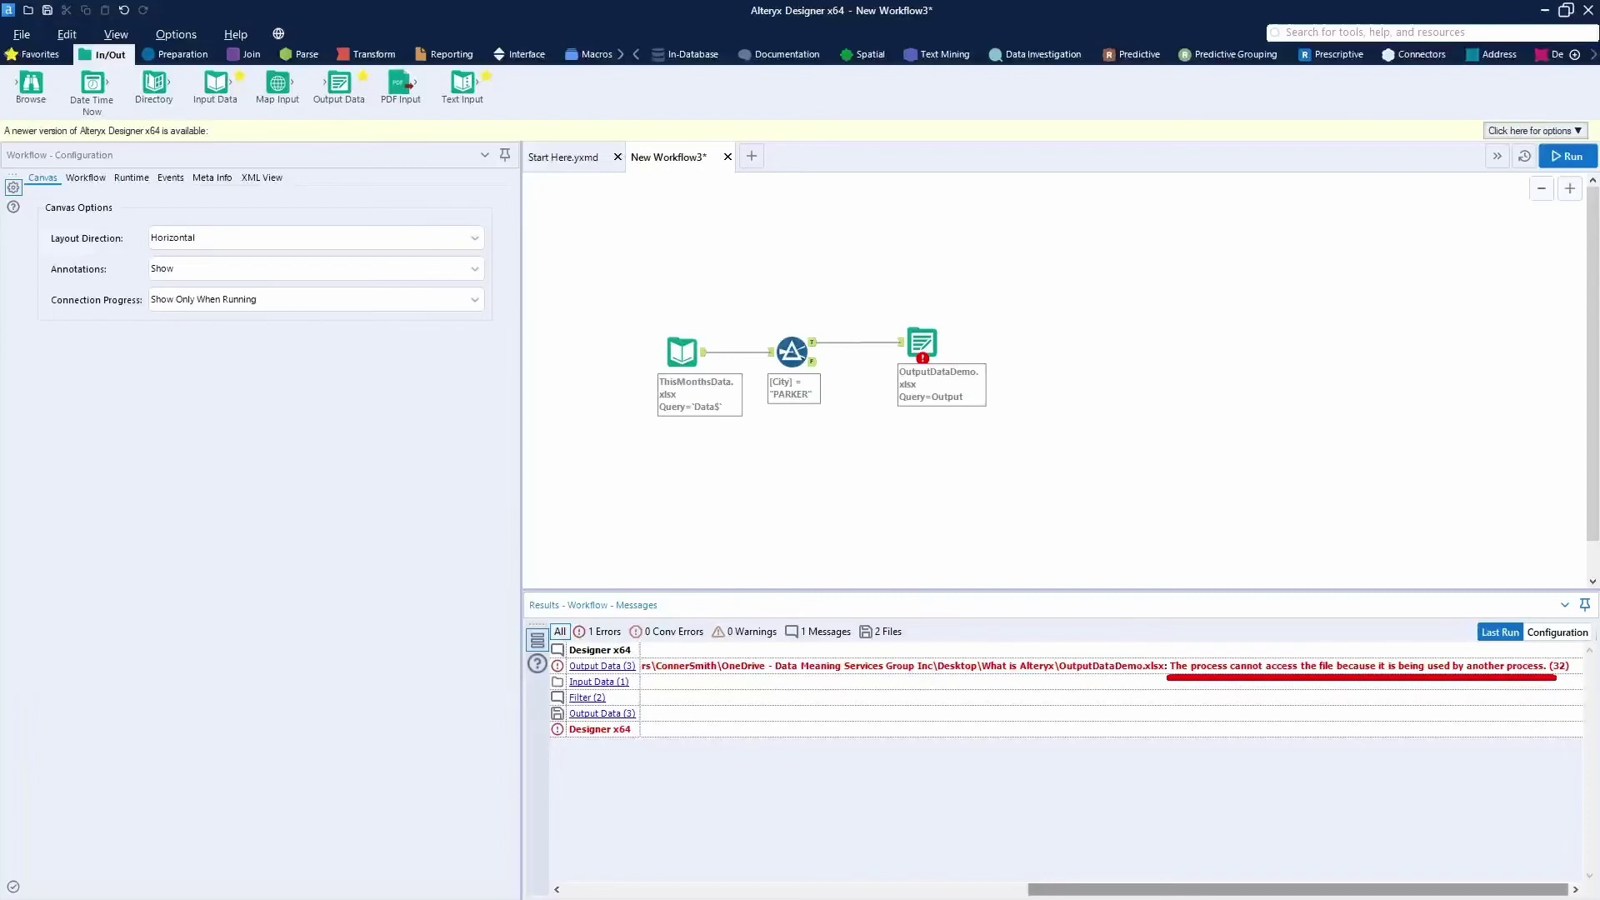
key(Escape)
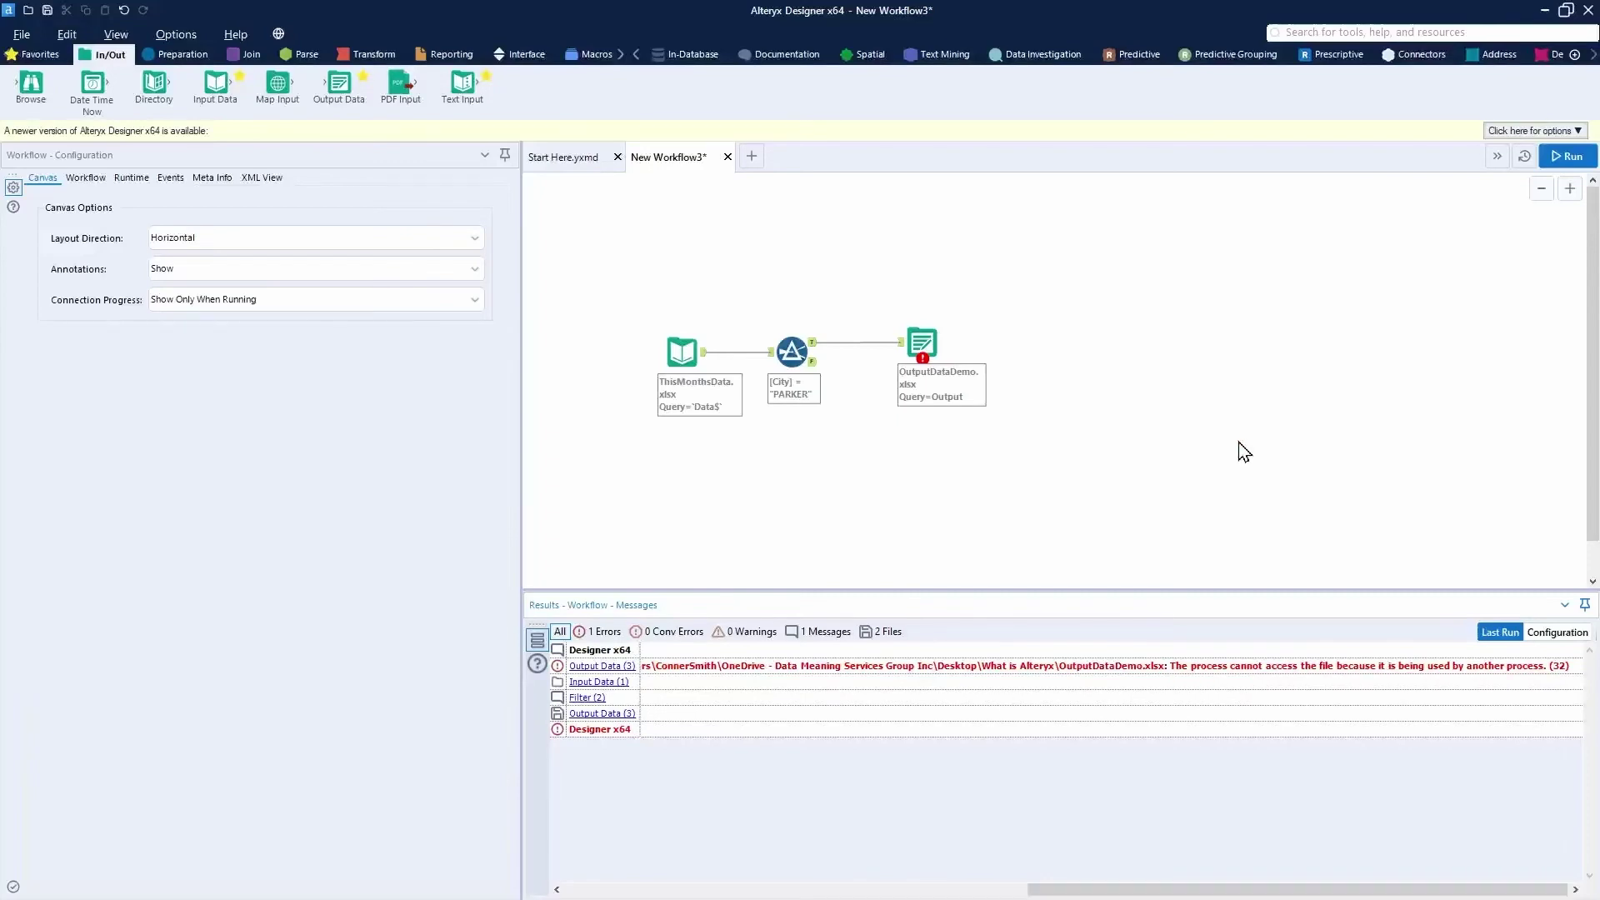
key(alt+Tab)
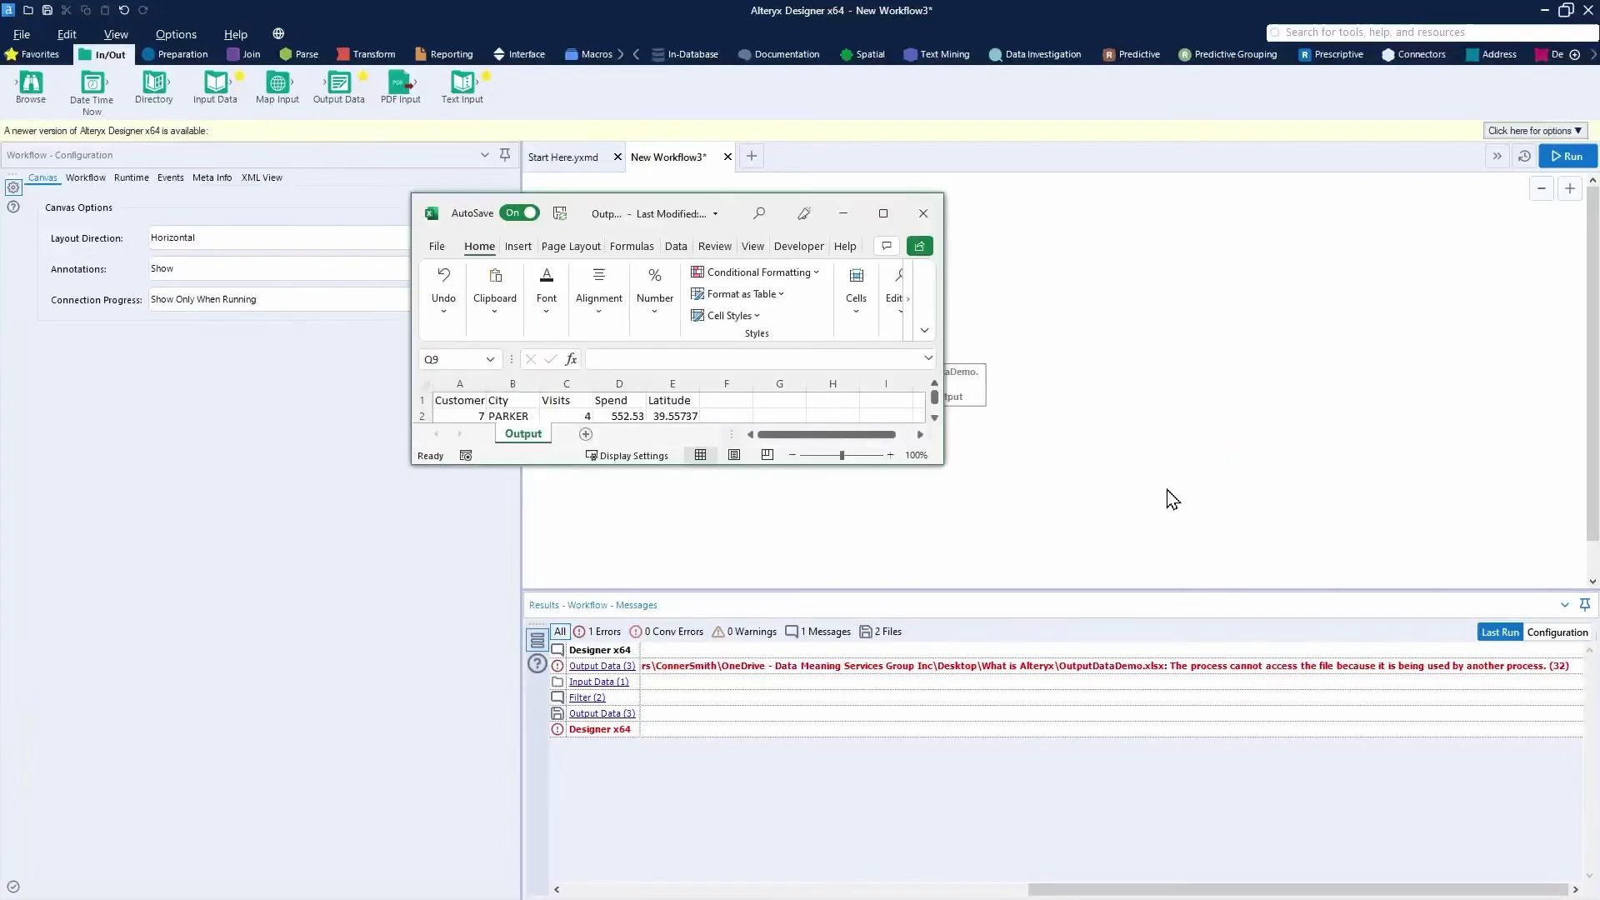
Close the output workbook and rerun the workflow, writing 2 records to OutputDataDemo.xlsx.
click(923, 213)
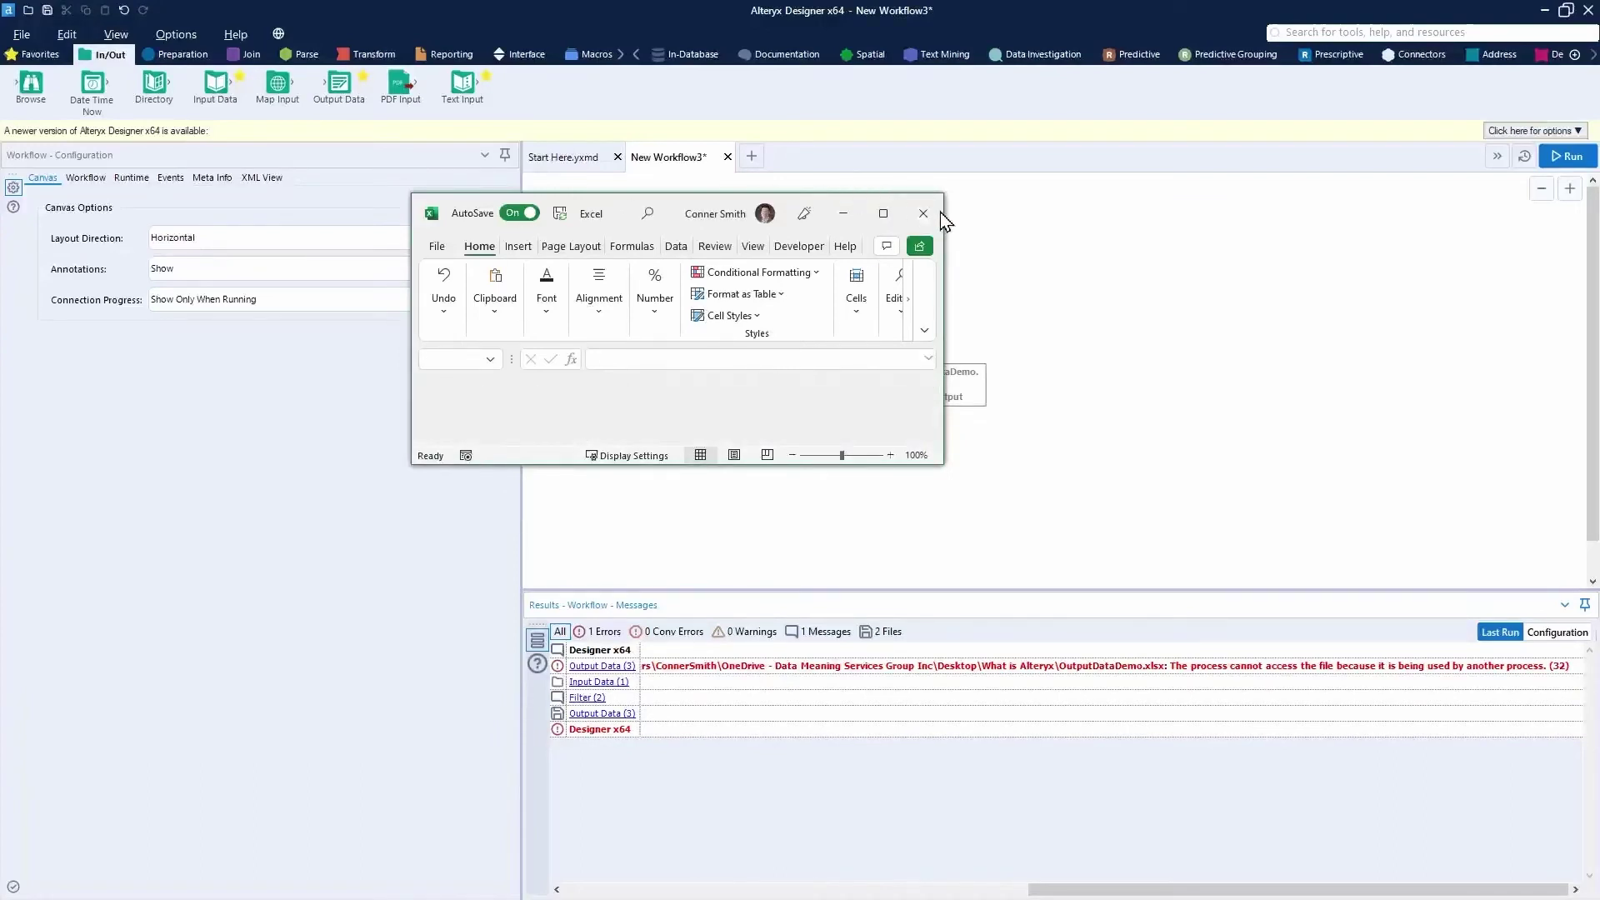
click(1569, 158)
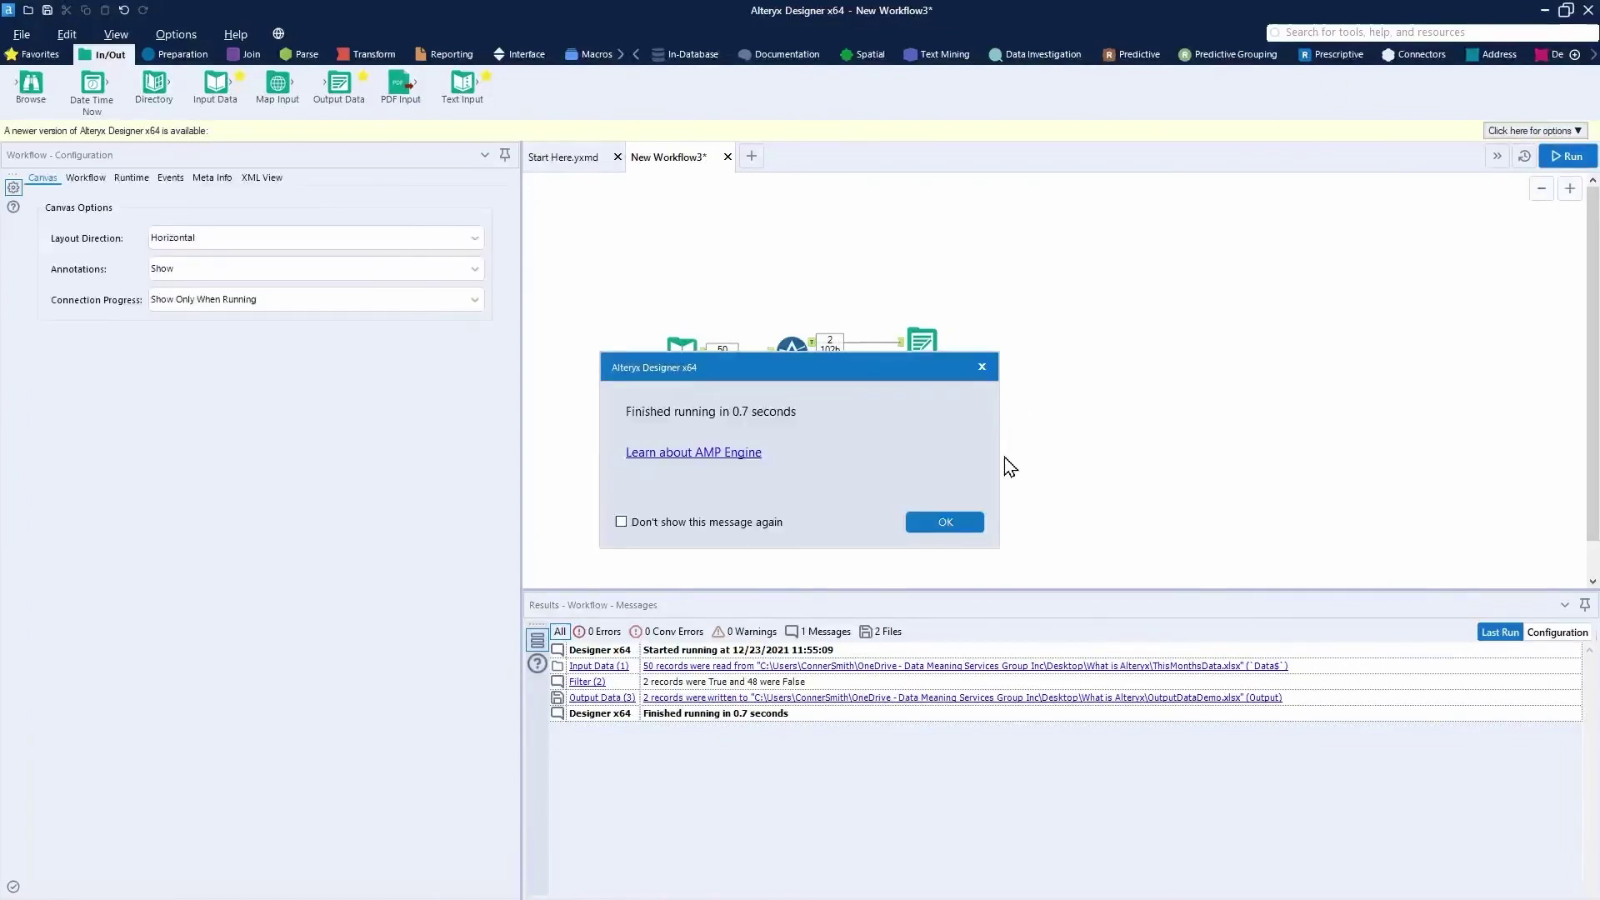
click(967, 521)
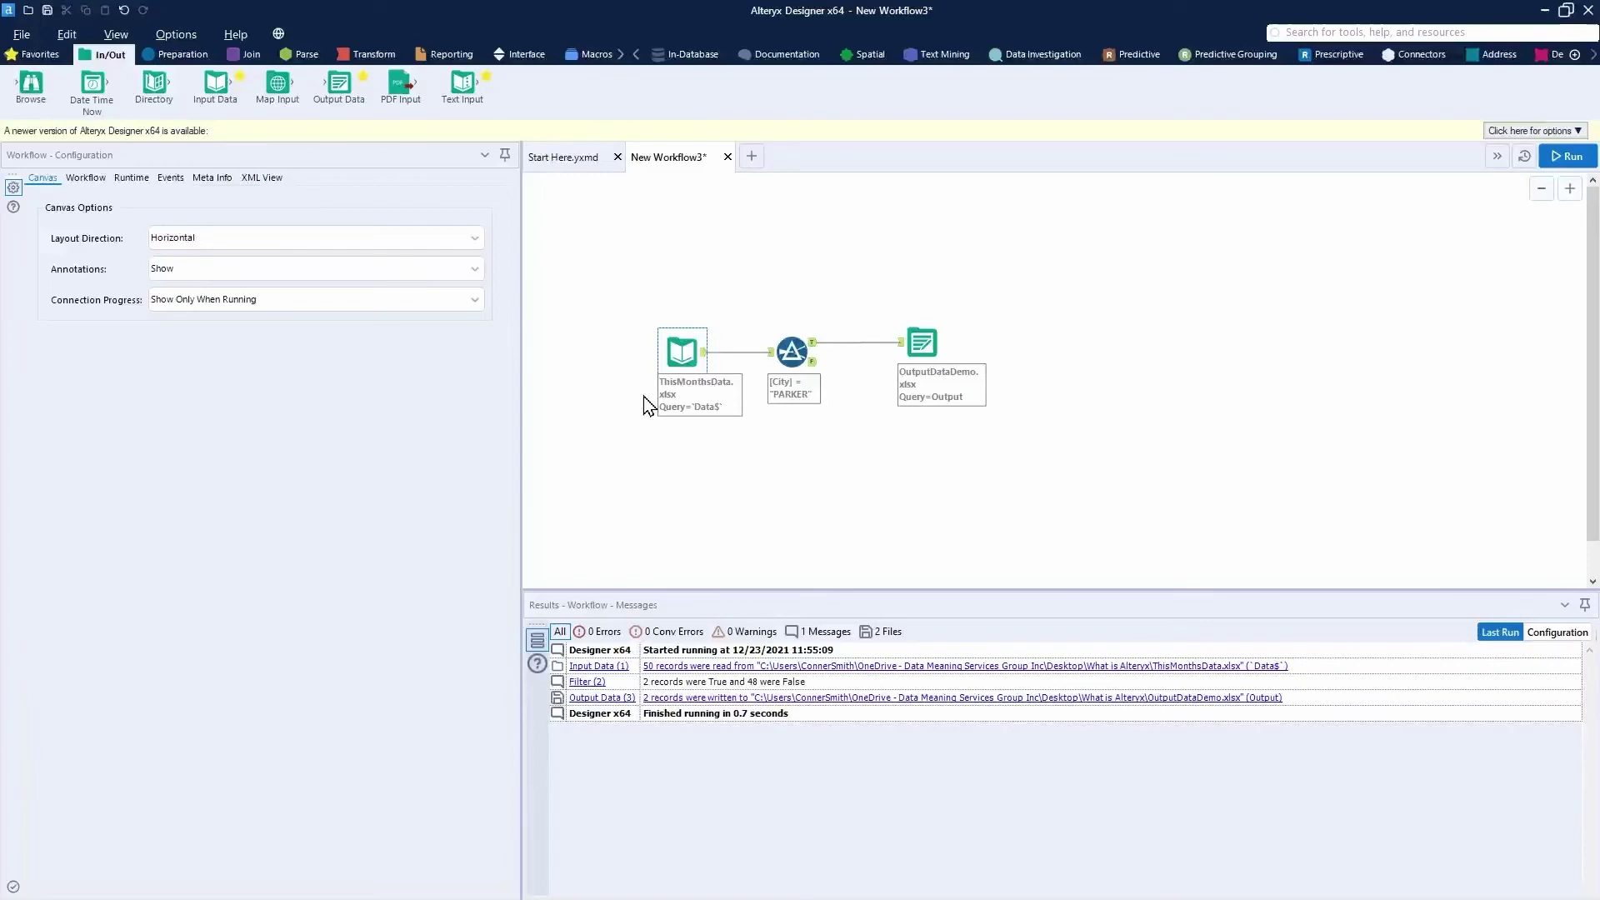
Save the workflow under the new name 'Demo 2' in the What is Alteryx folder.
click(21, 34)
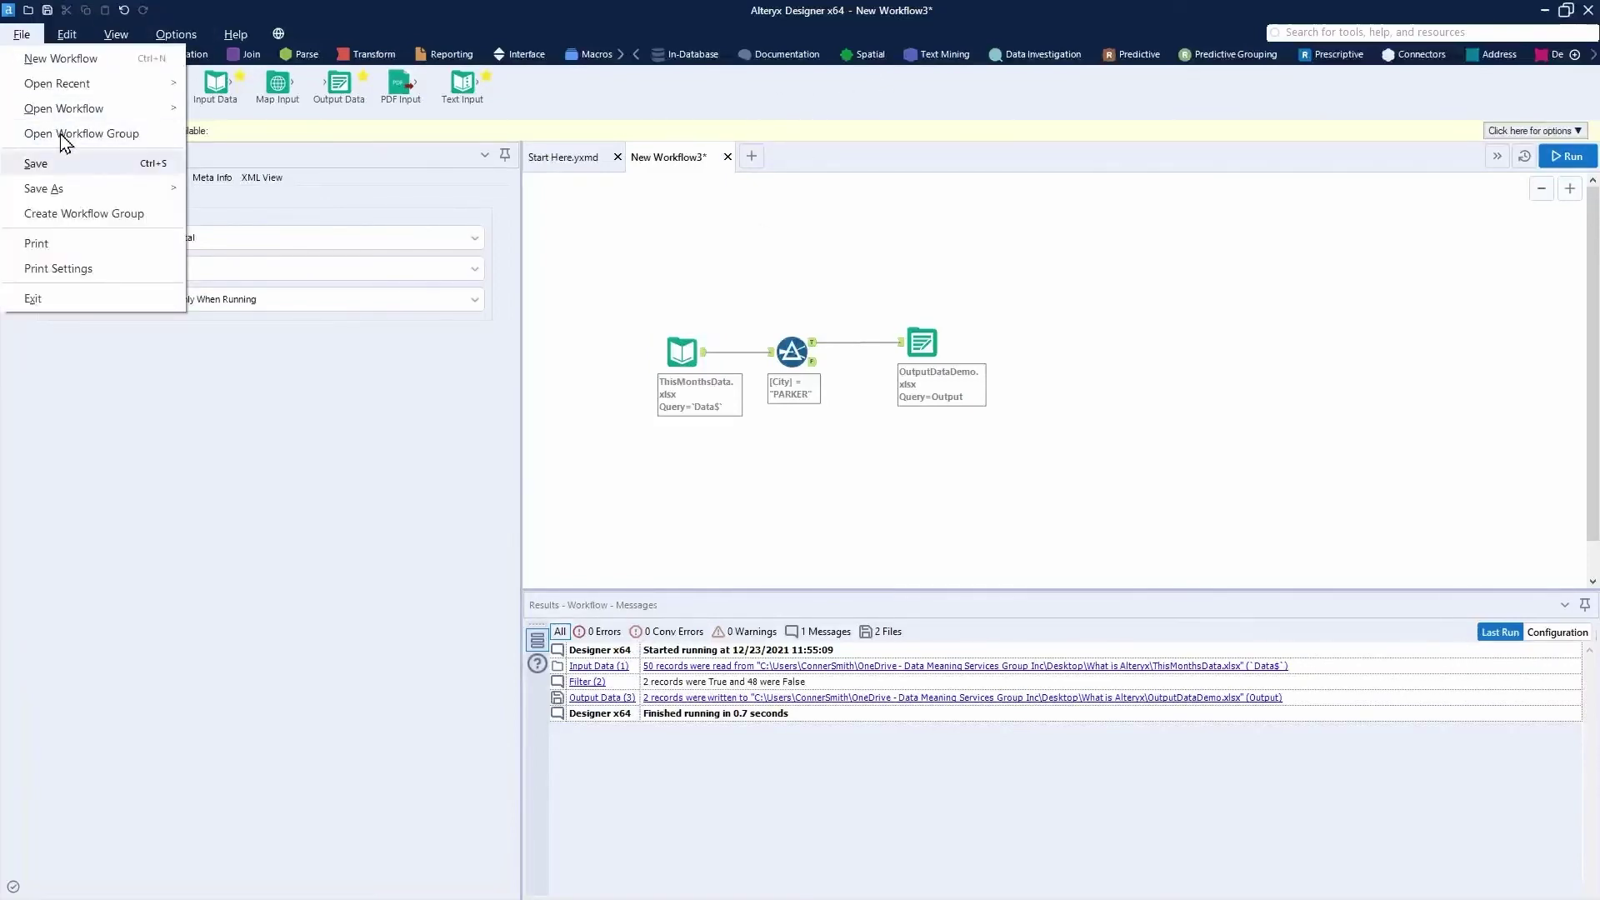
mouse_move(47, 188)
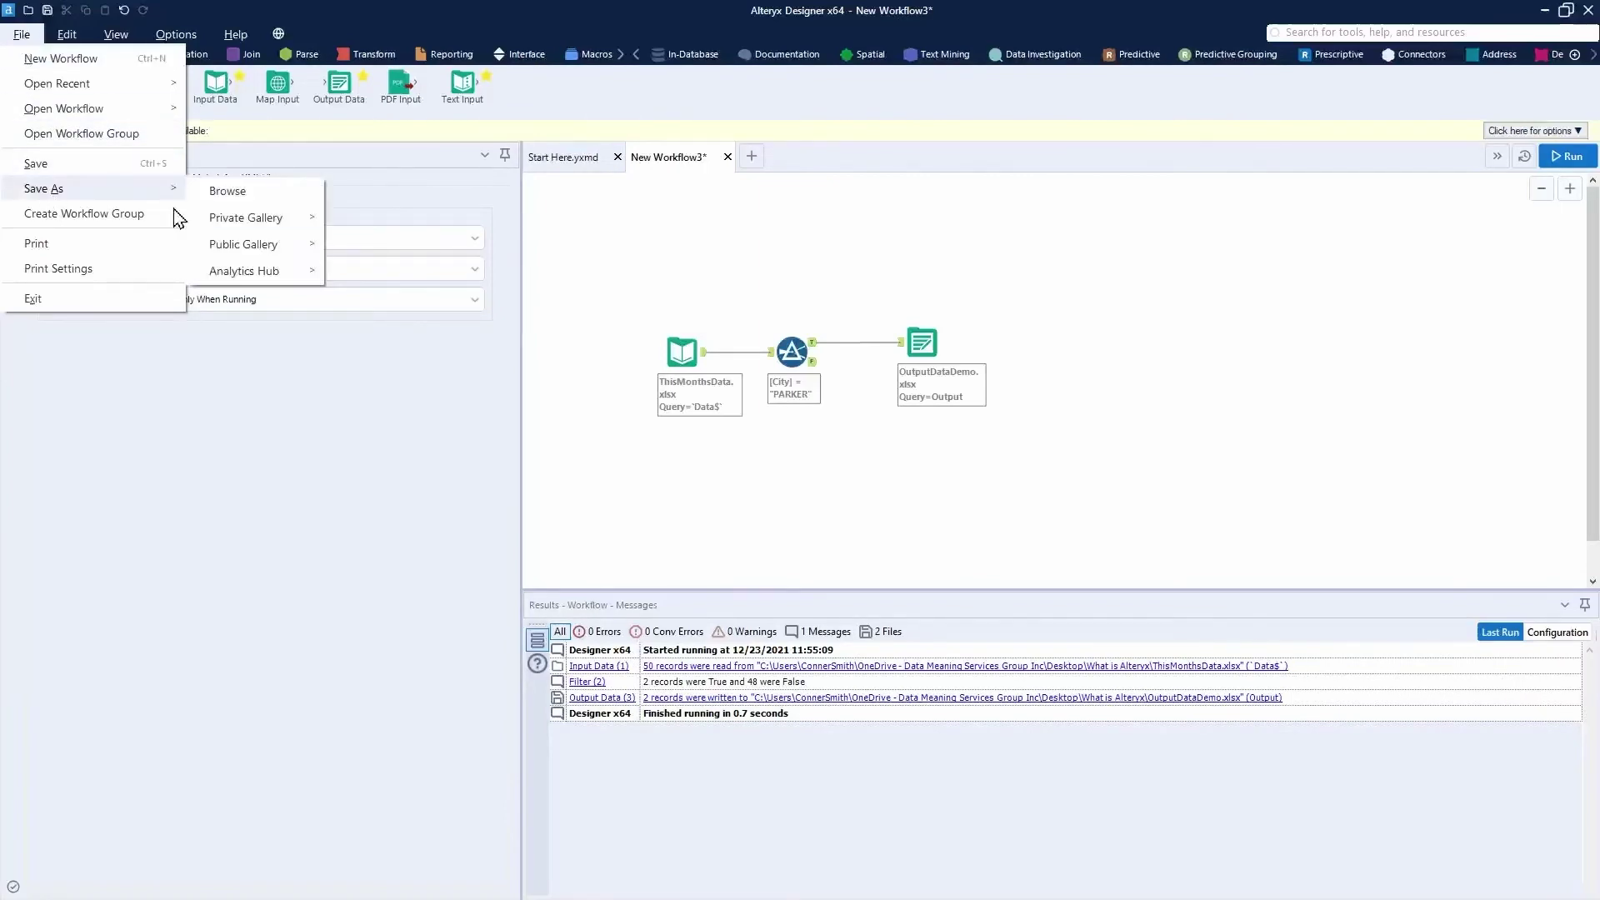
click(288, 194)
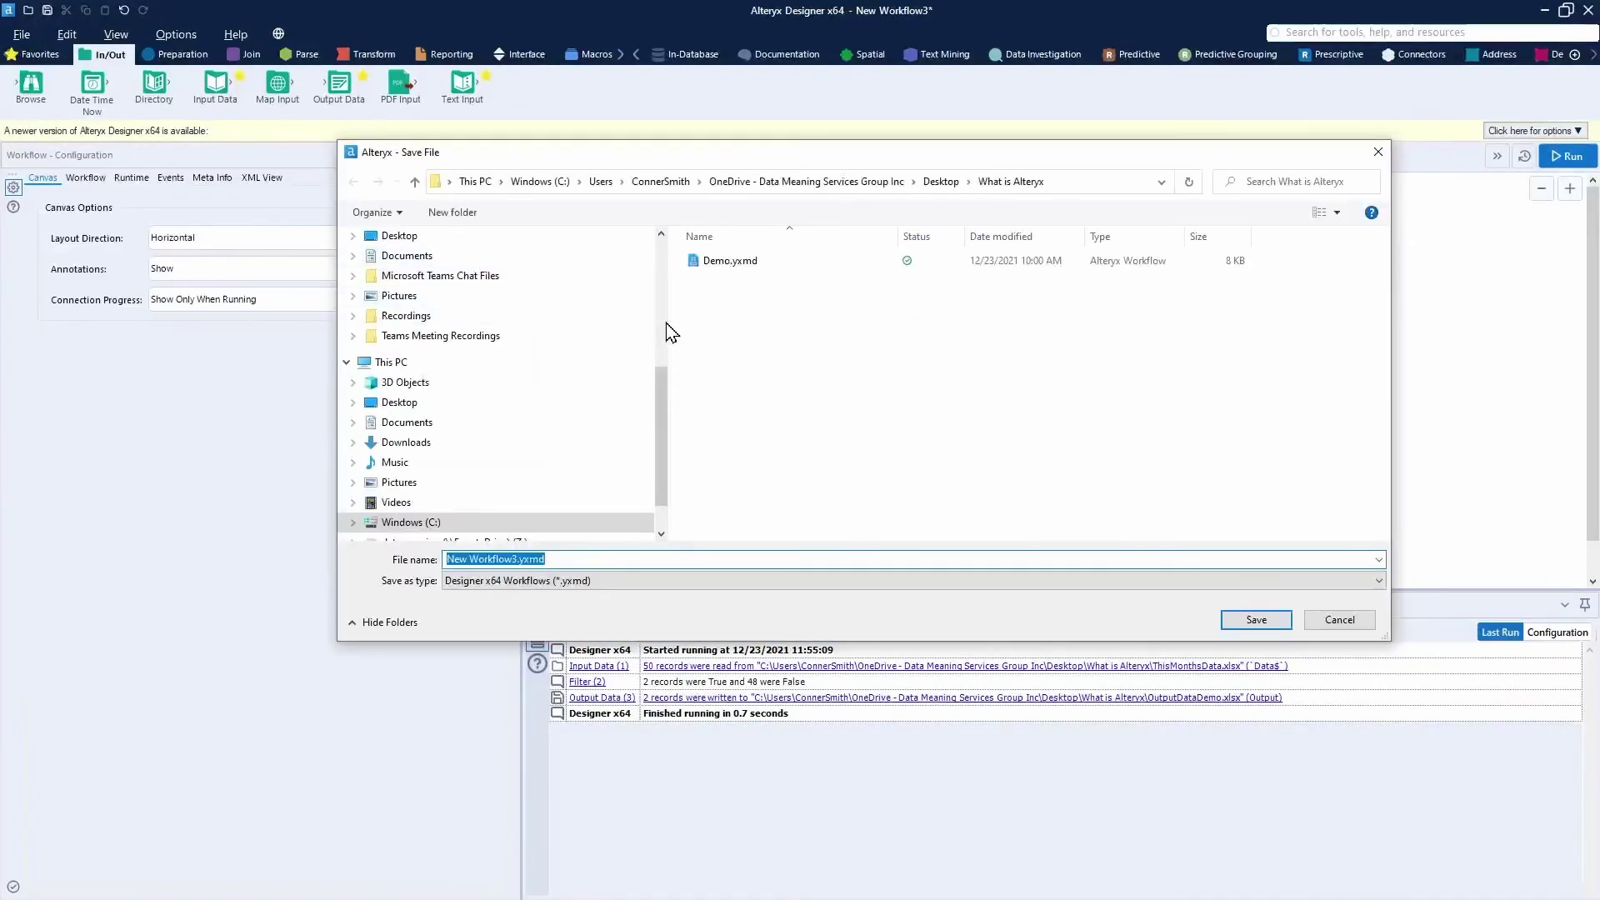
click(517, 559)
drag(517, 559, 432, 566)
text(Demo)
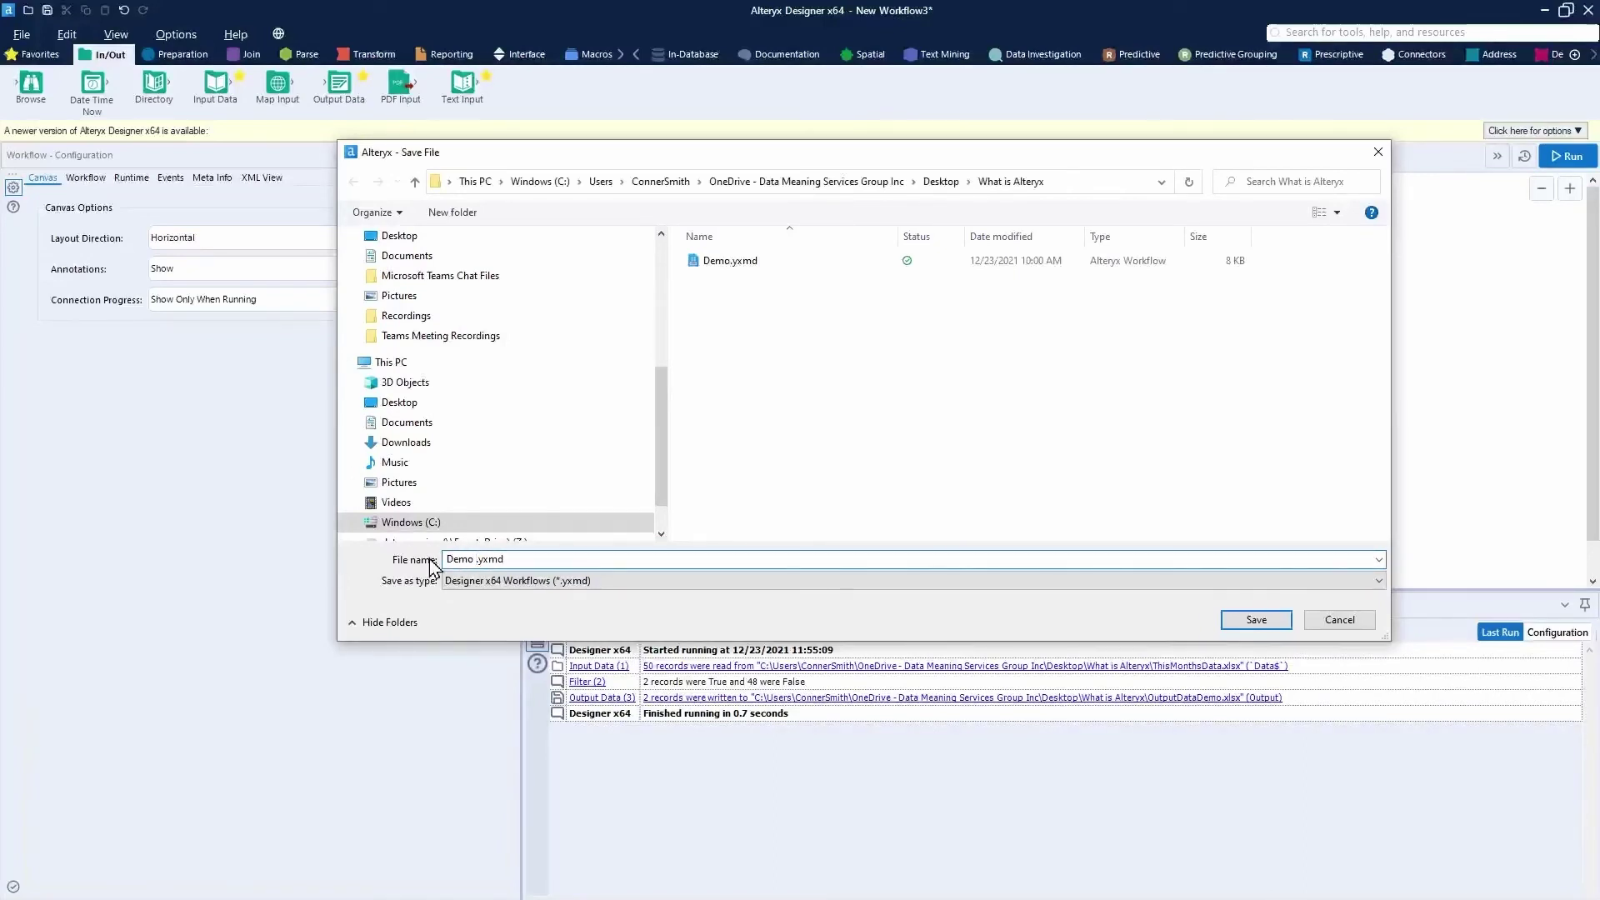
text( 2)
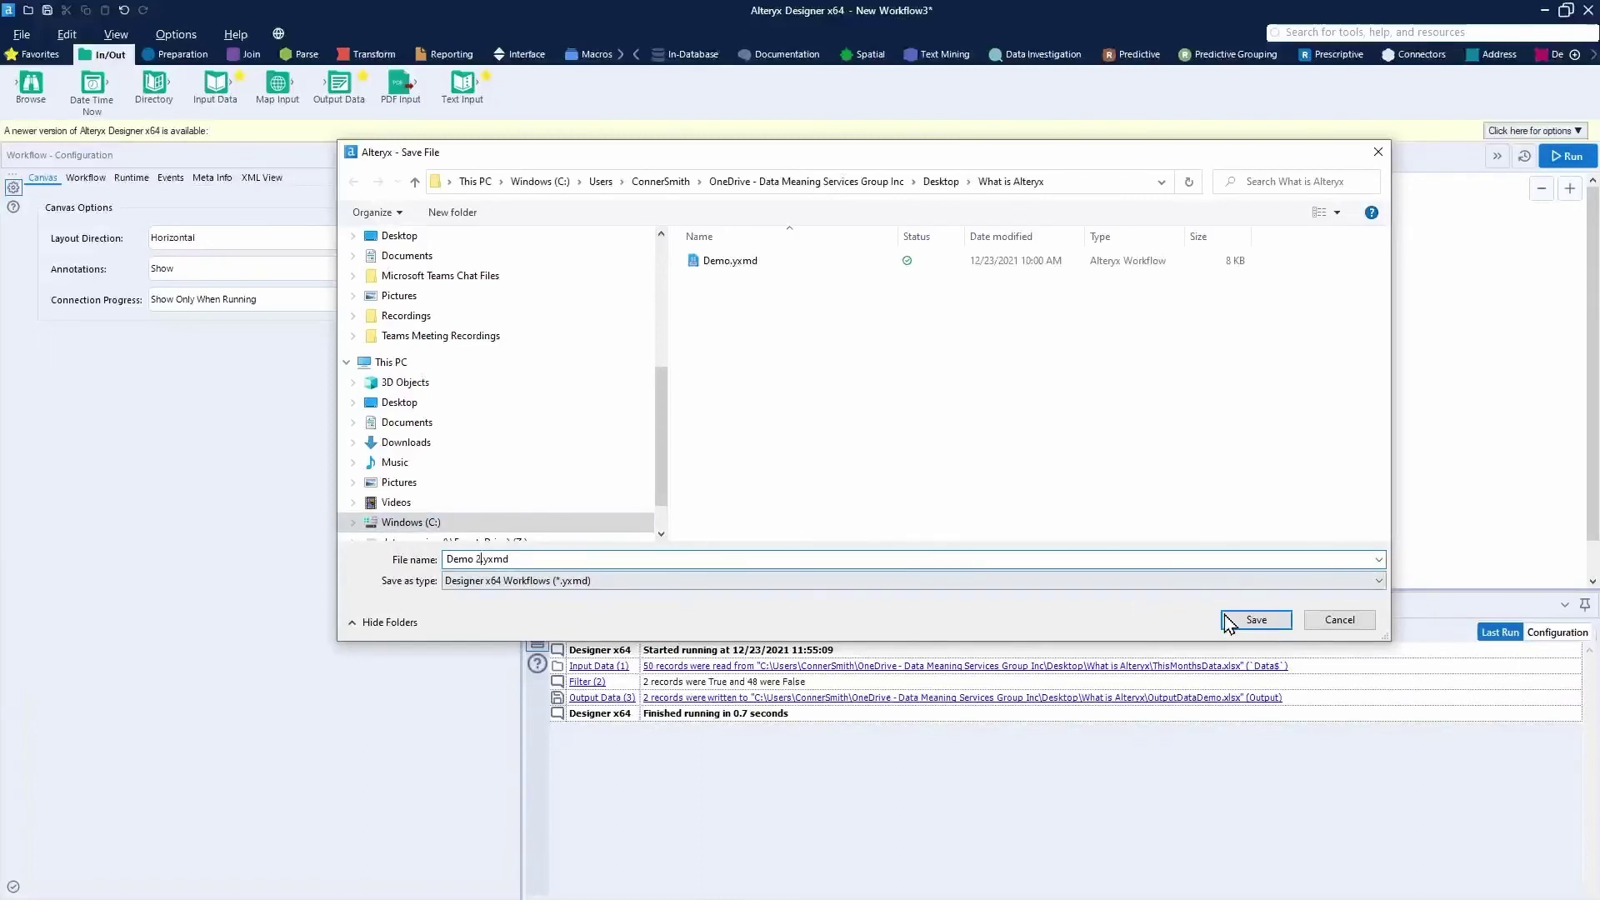
click(1249, 621)
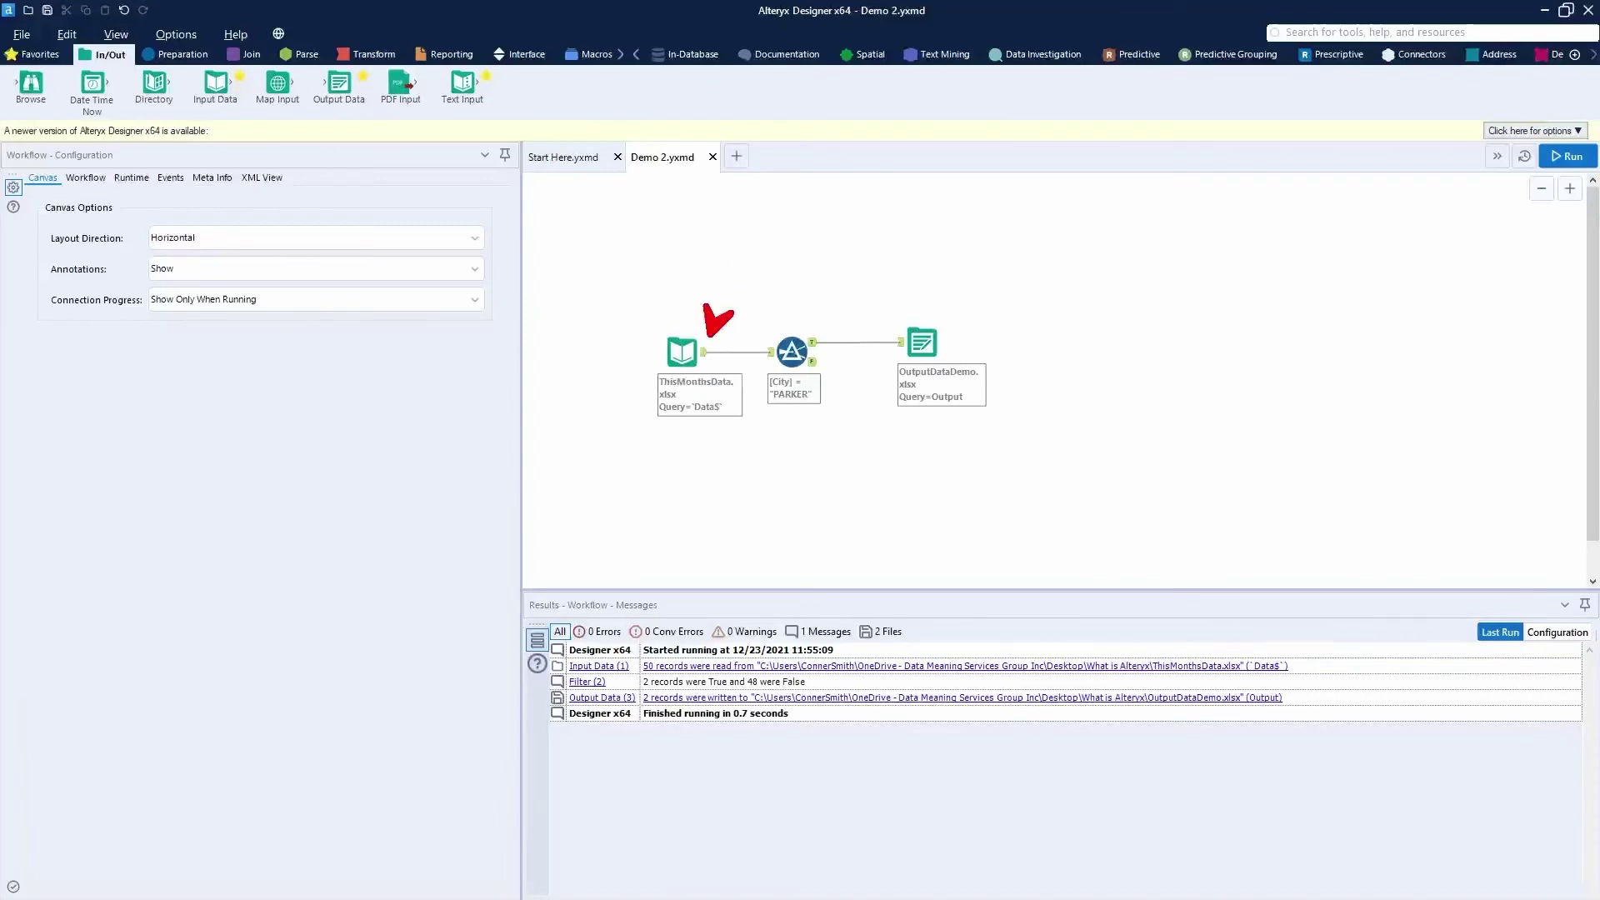
Point the Input Data tool to the Data sheet of NextMonthsData.xlsx.
click(686, 342)
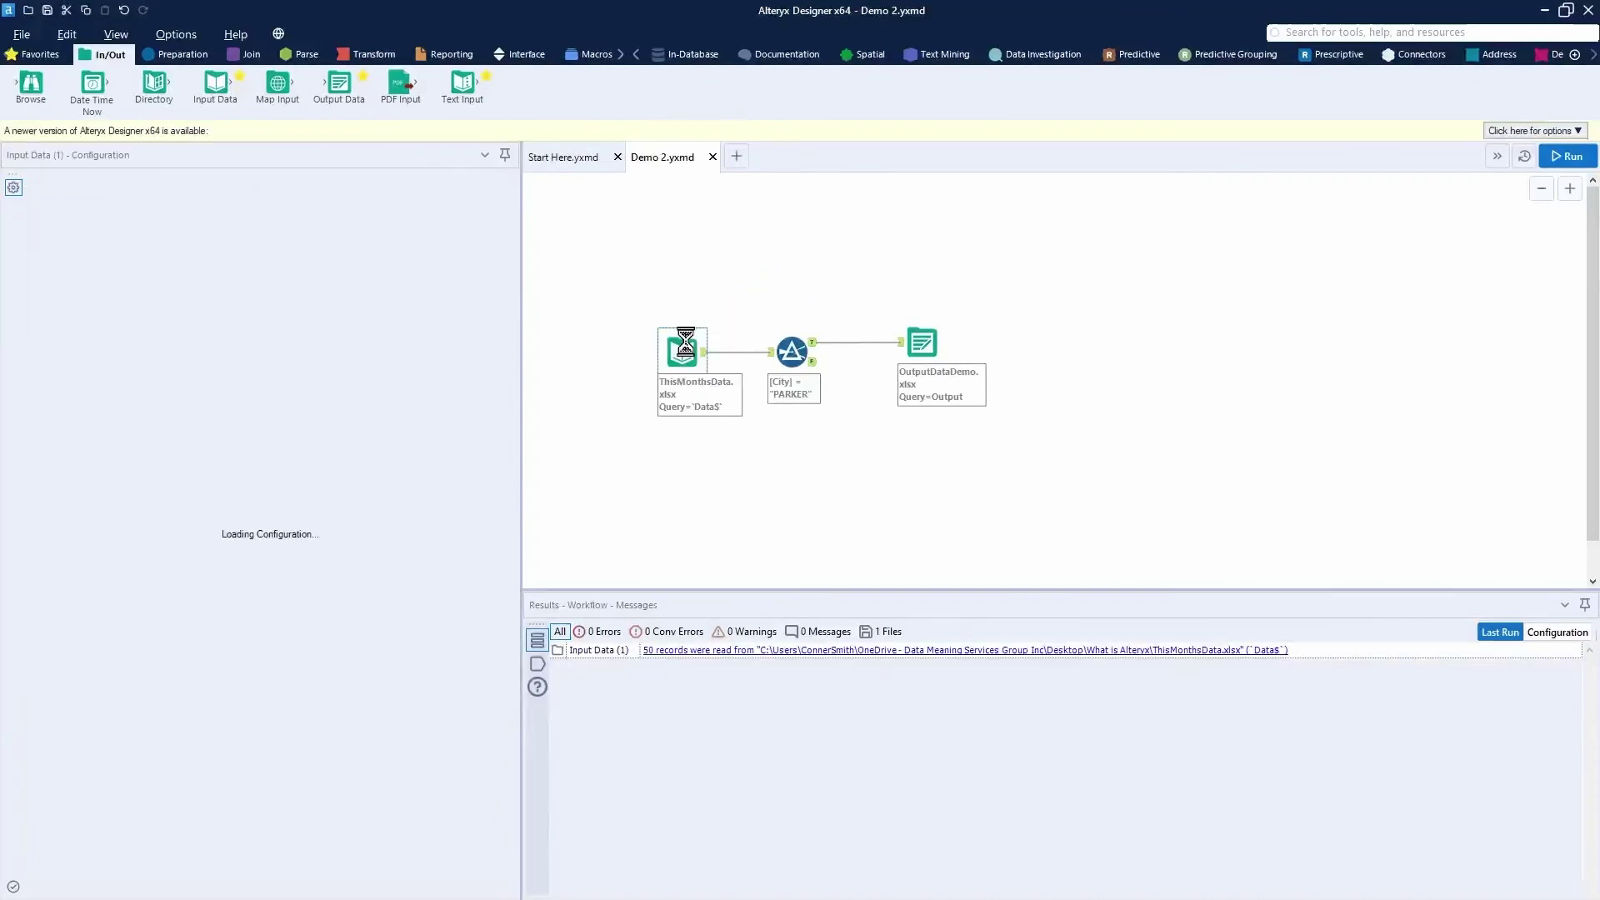
click(498, 197)
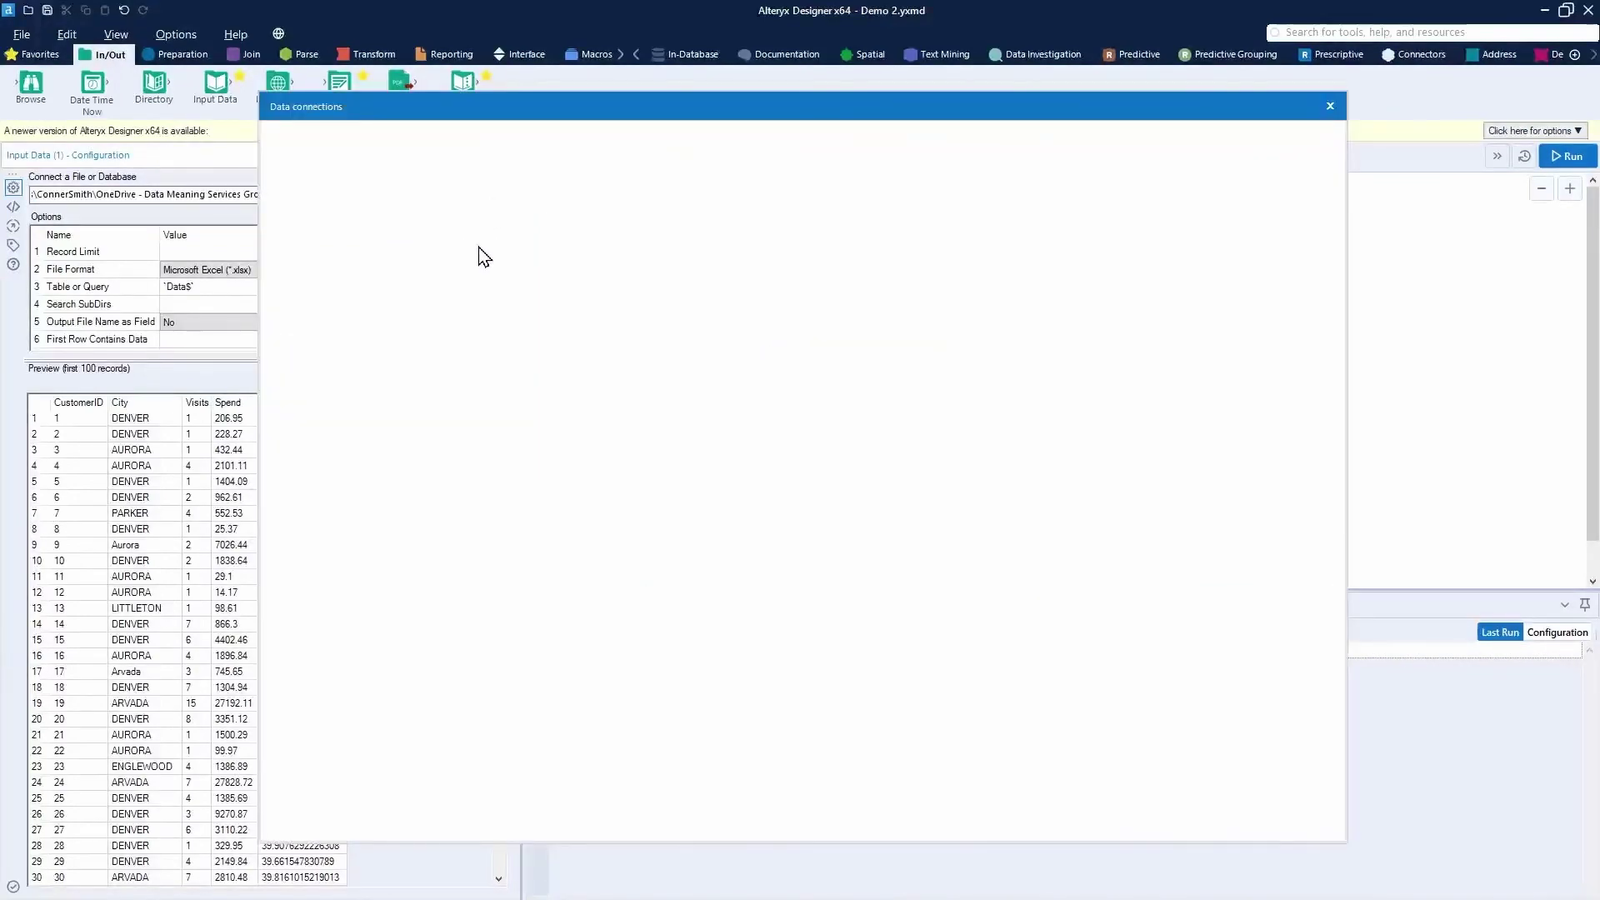
click(338, 207)
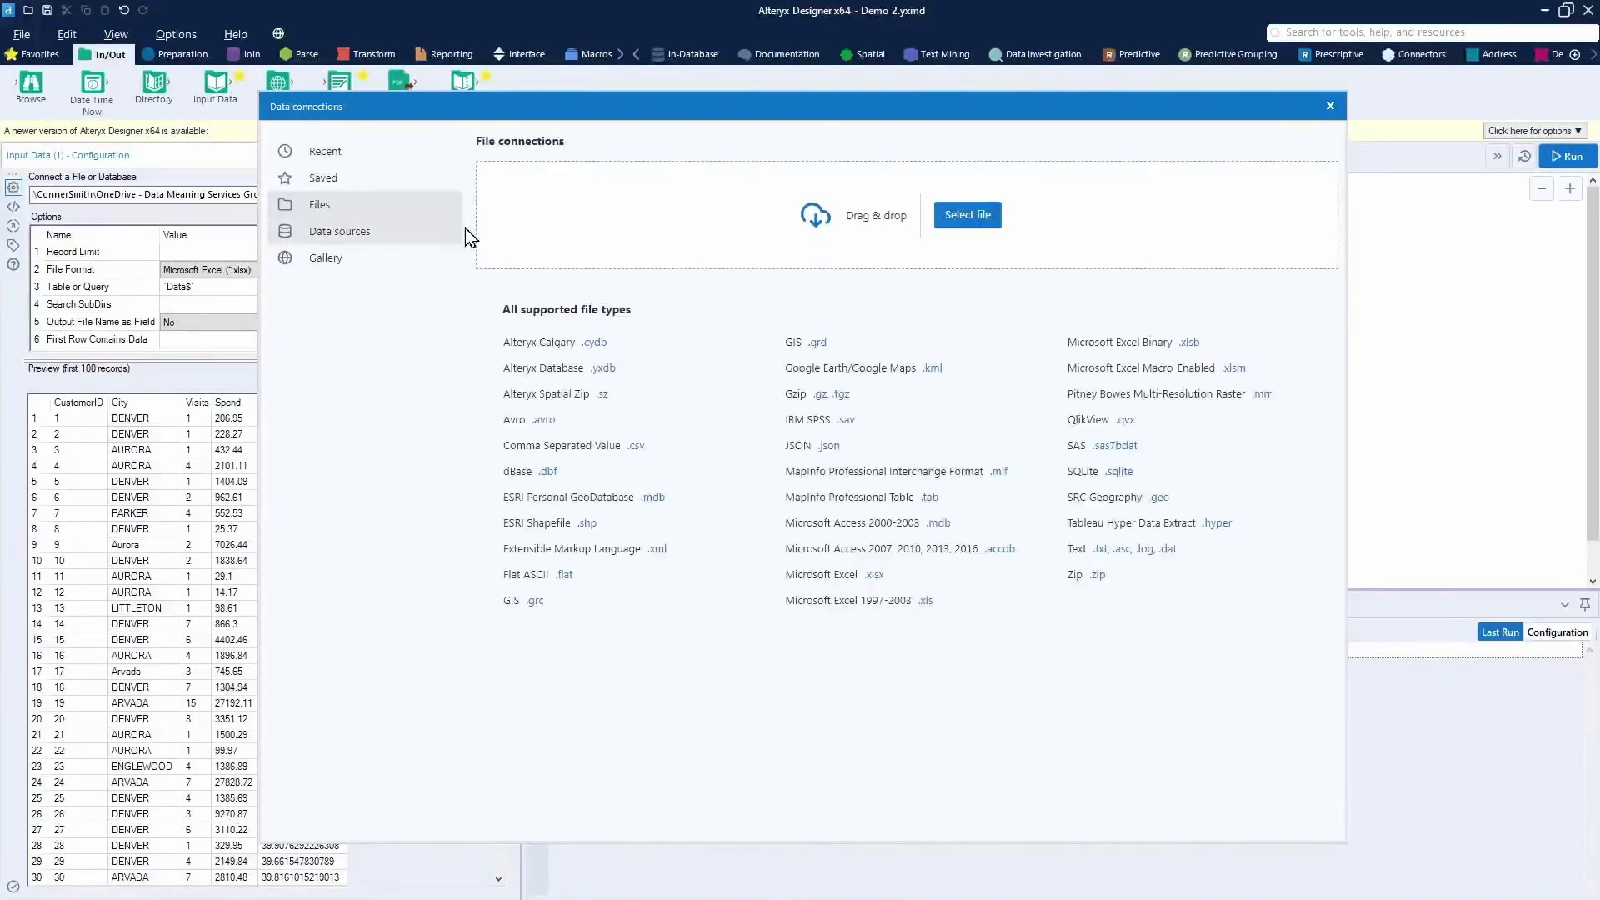
click(964, 215)
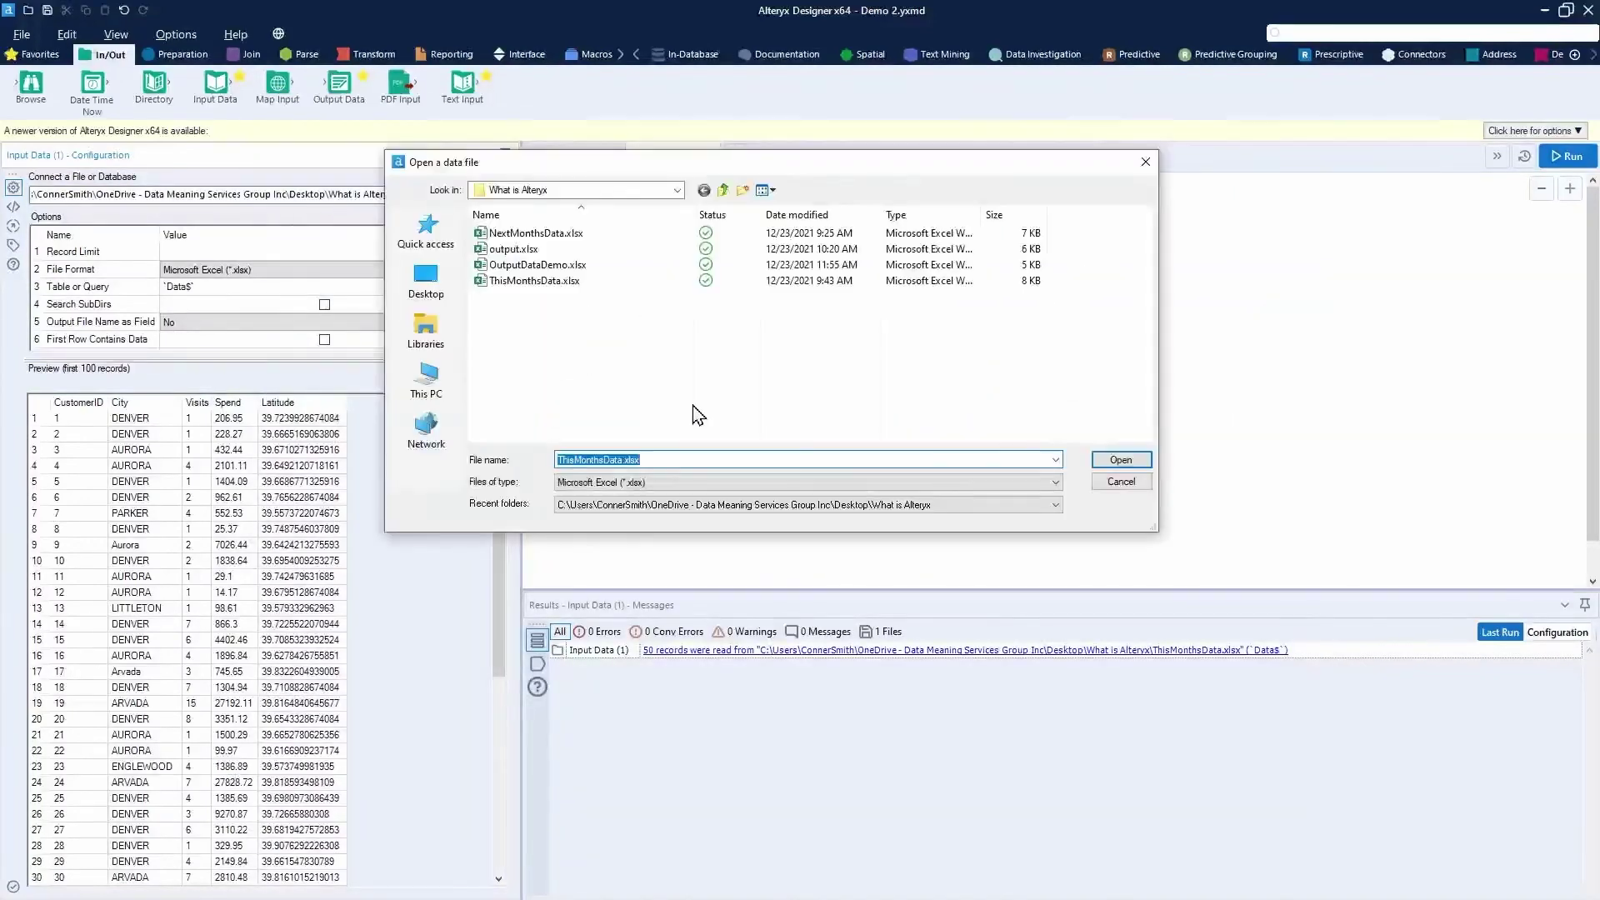
click(575, 233)
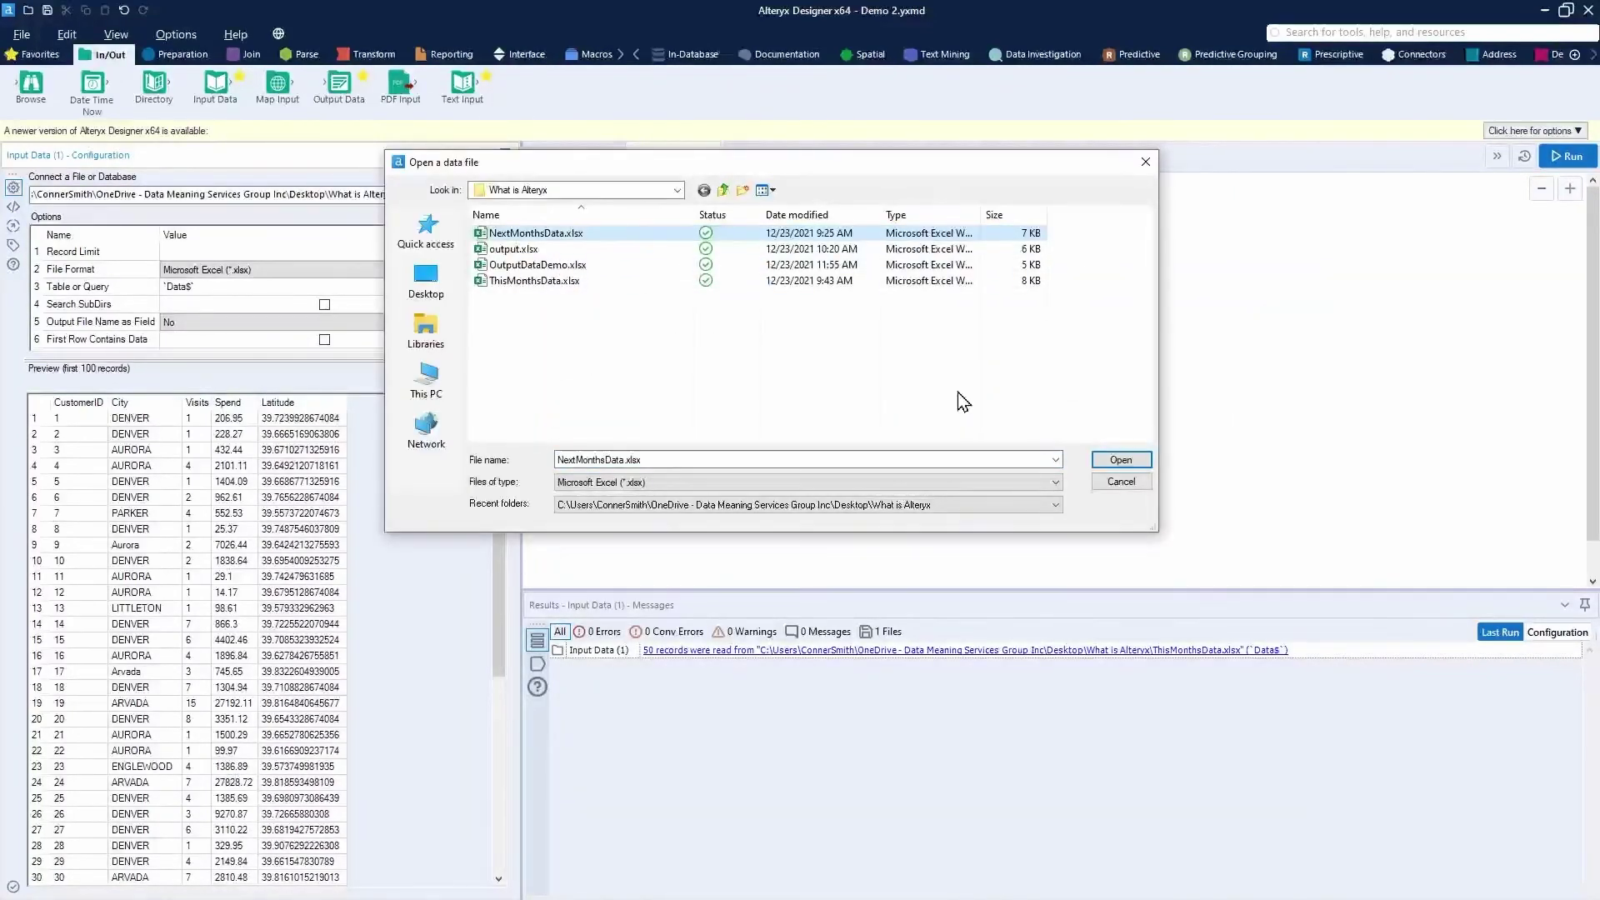
click(1120, 460)
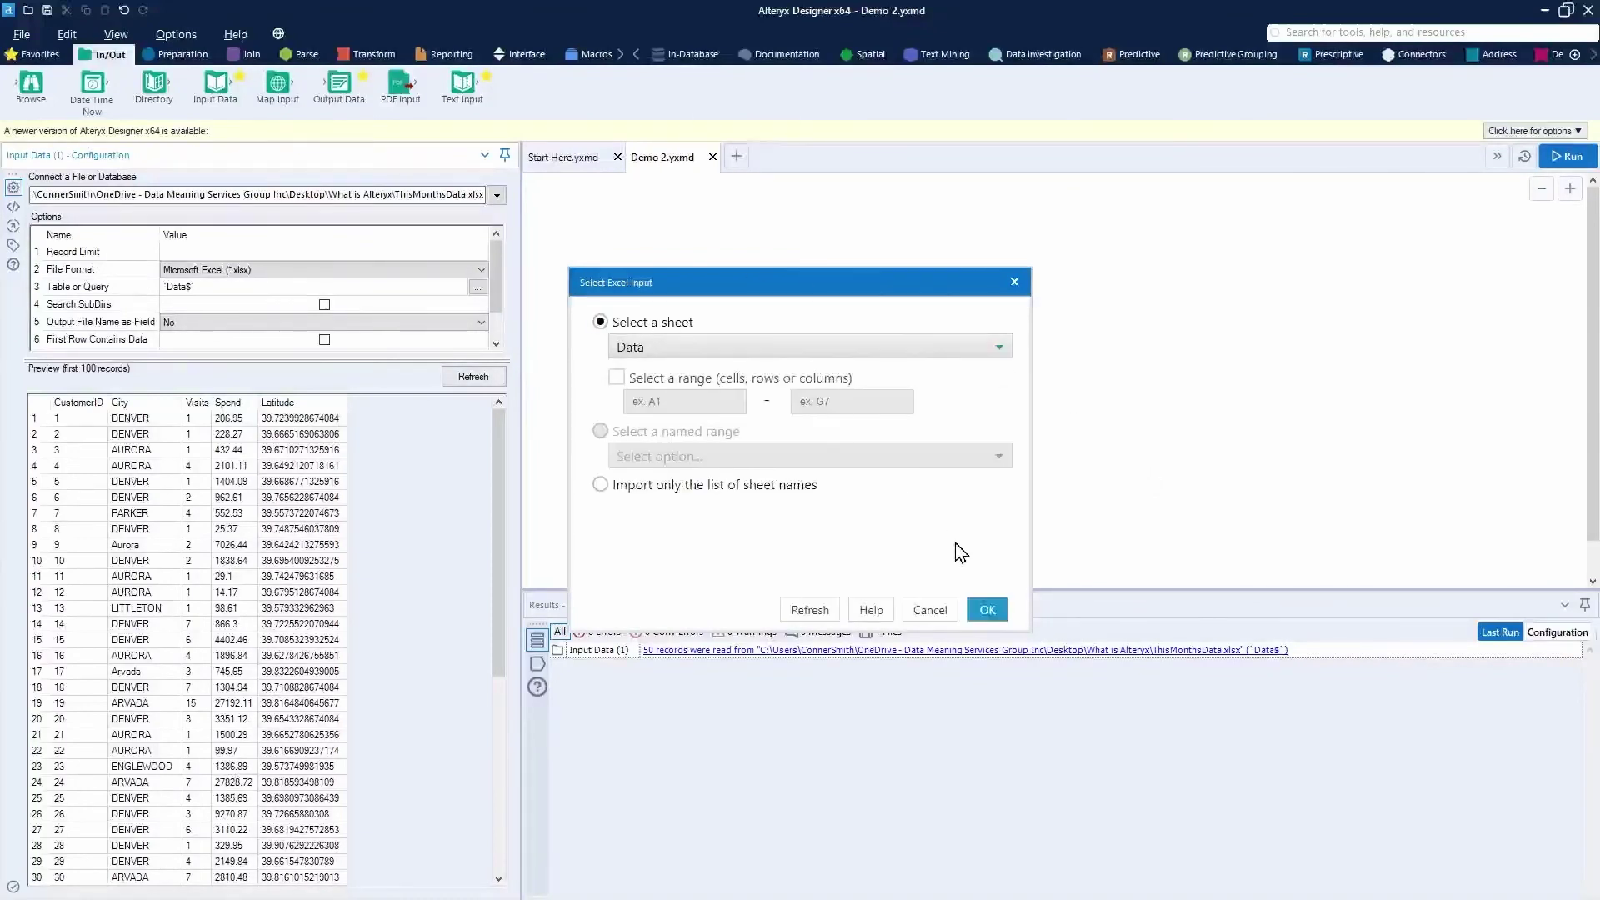
click(988, 611)
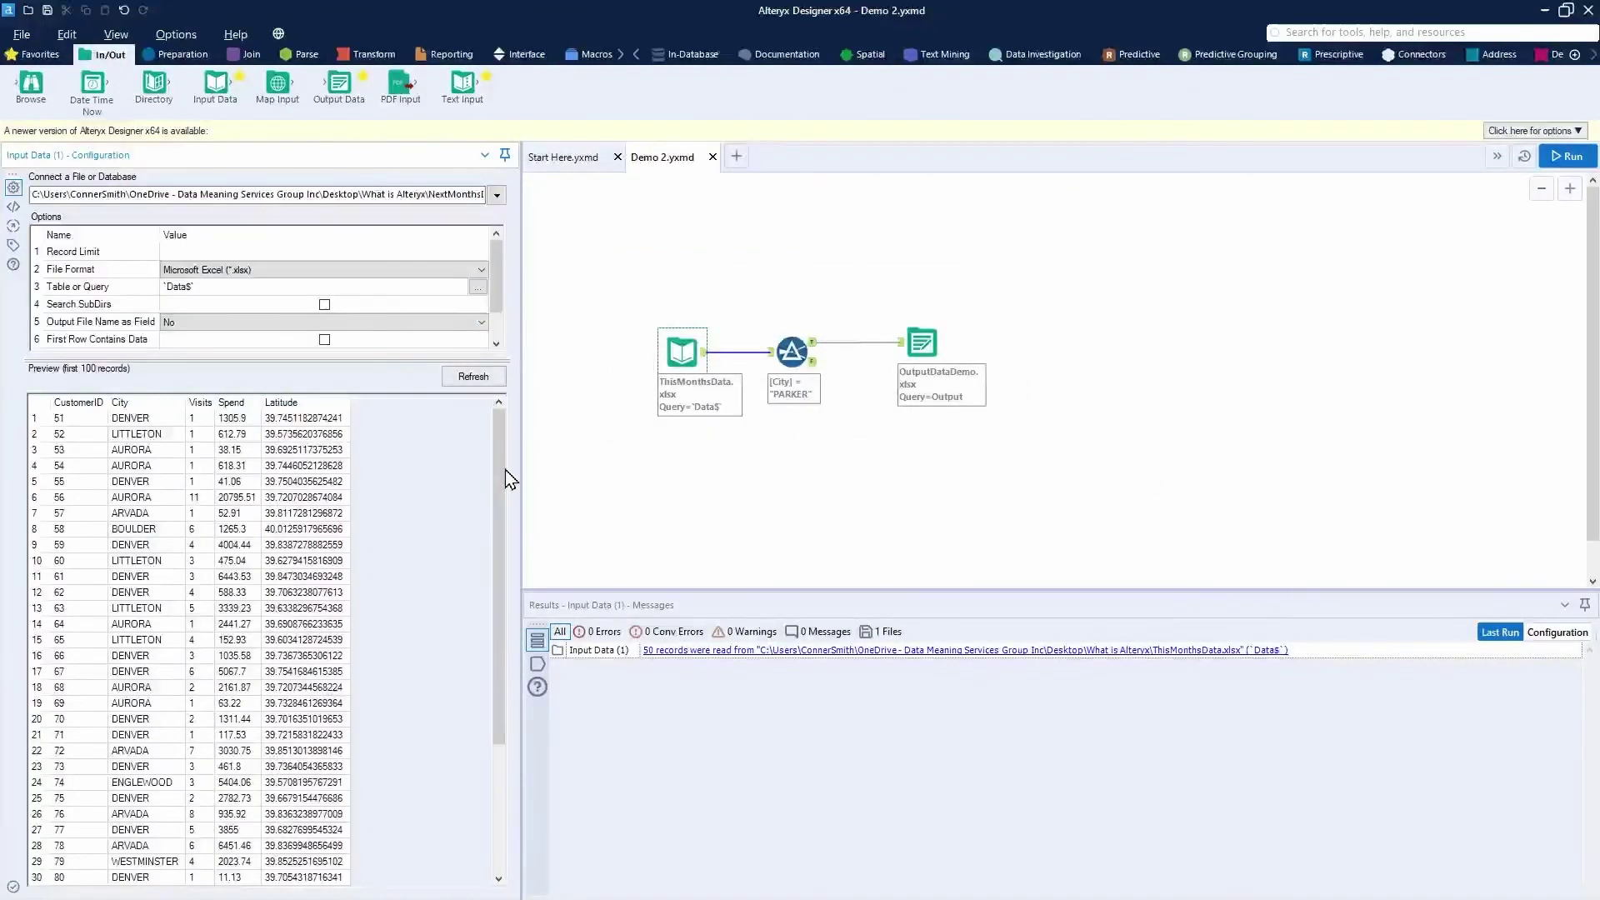
Run Demo 2.yxmd on NextMonthsData.xlsx, reading 40 records with 0 passing the PARKER filter.
click(1571, 160)
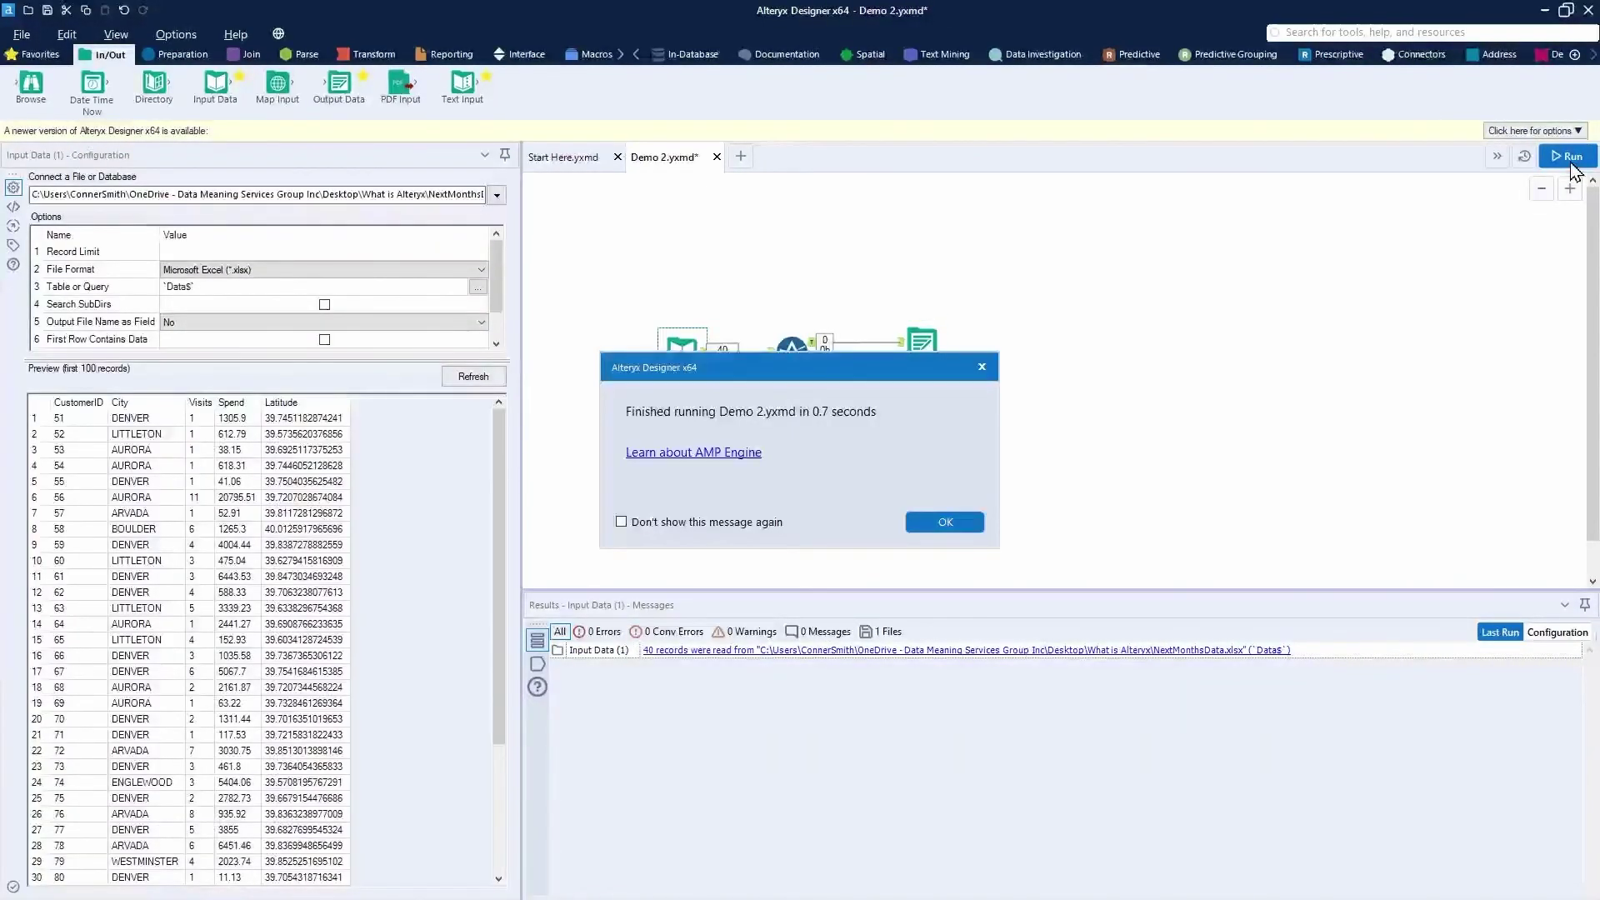
click(964, 525)
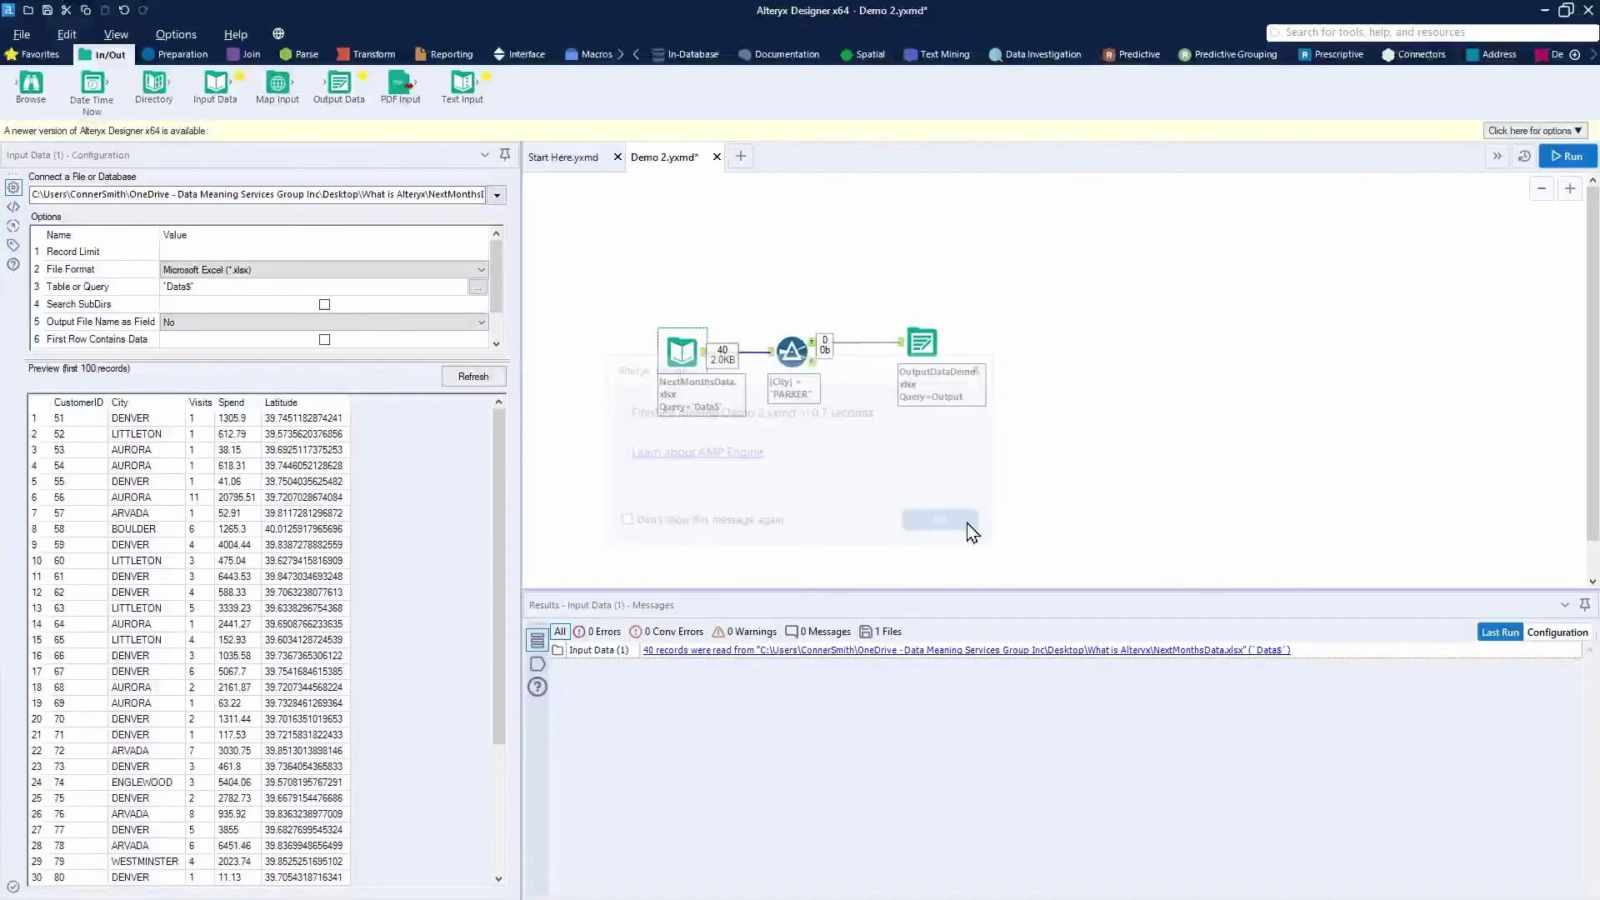